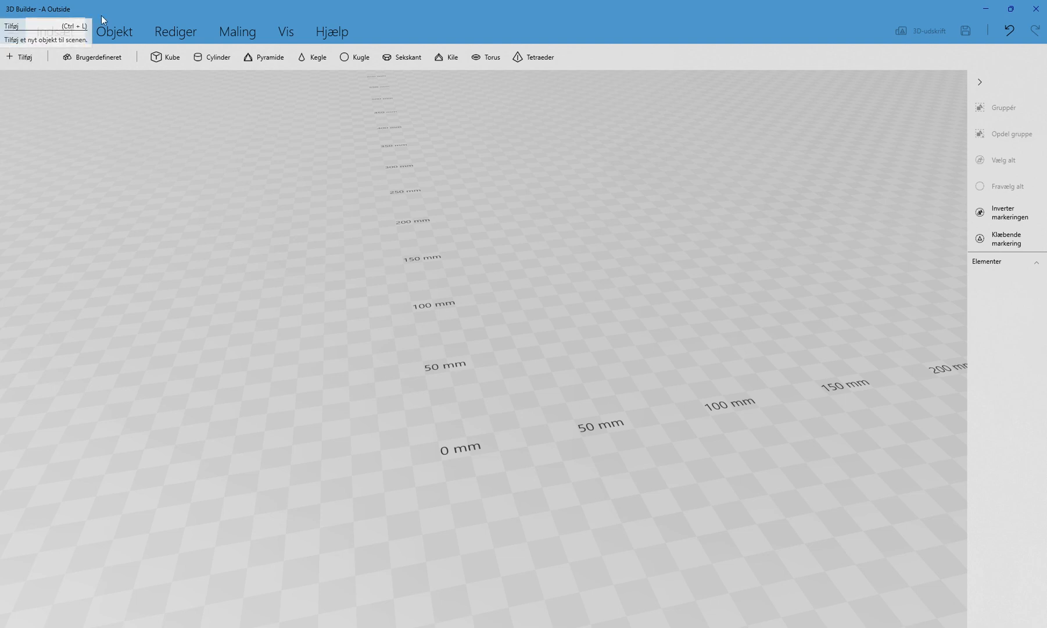
Step: Import the A Outside model from the Bogstaver folder into the scene, using millimetres as the file units
click(21, 58)
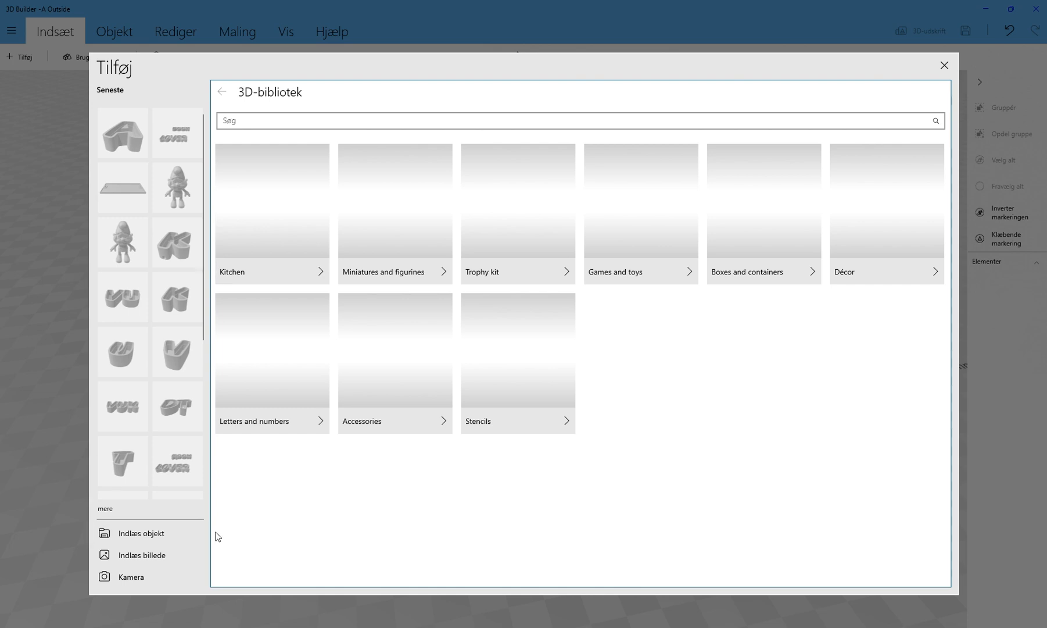
click(151, 536)
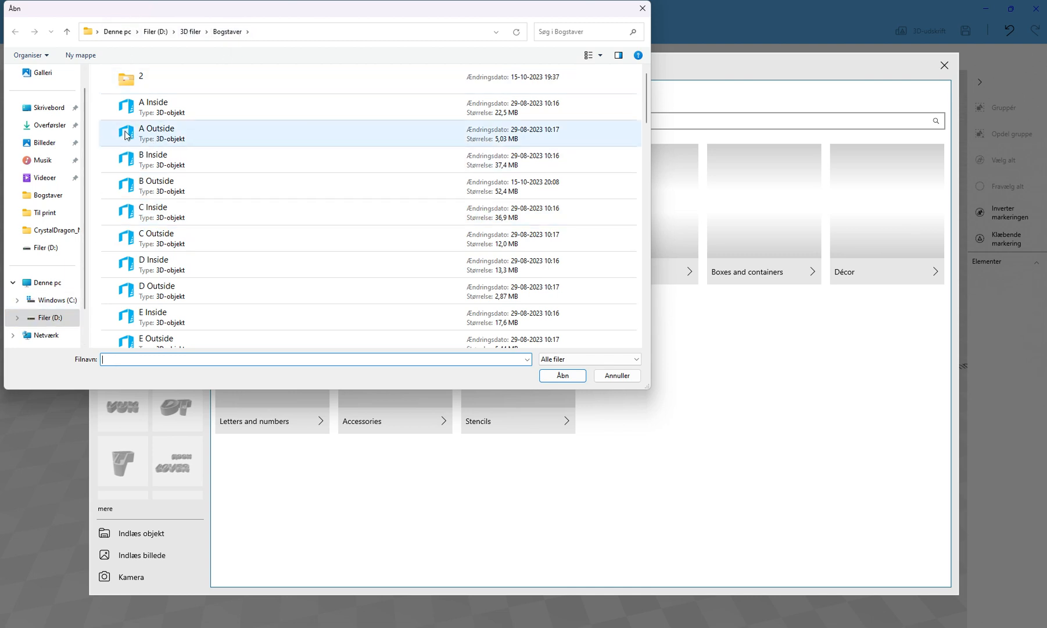
click(146, 137)
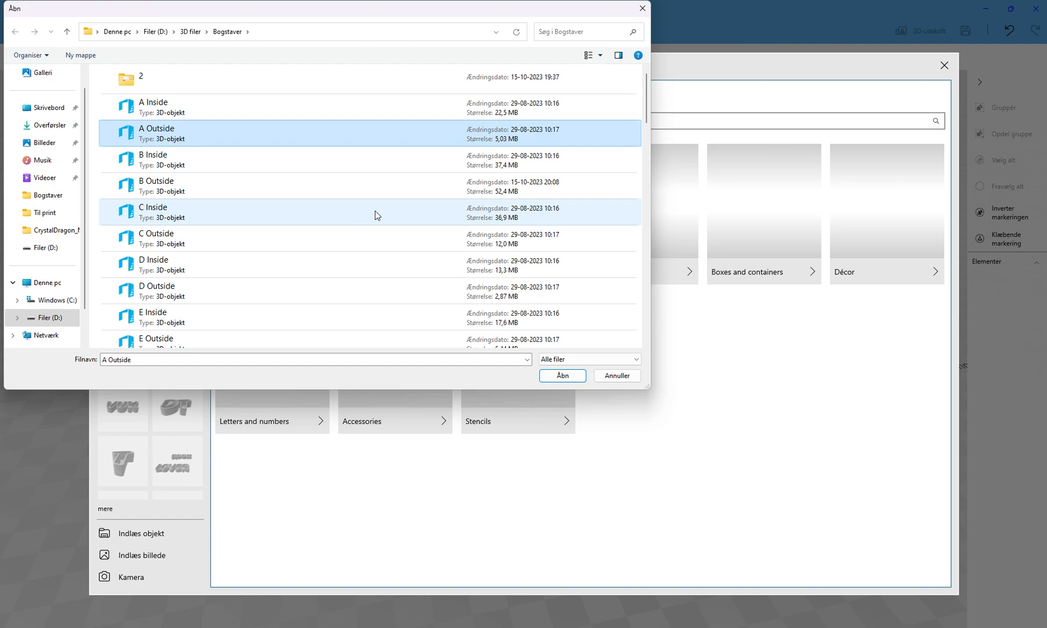
click(562, 376)
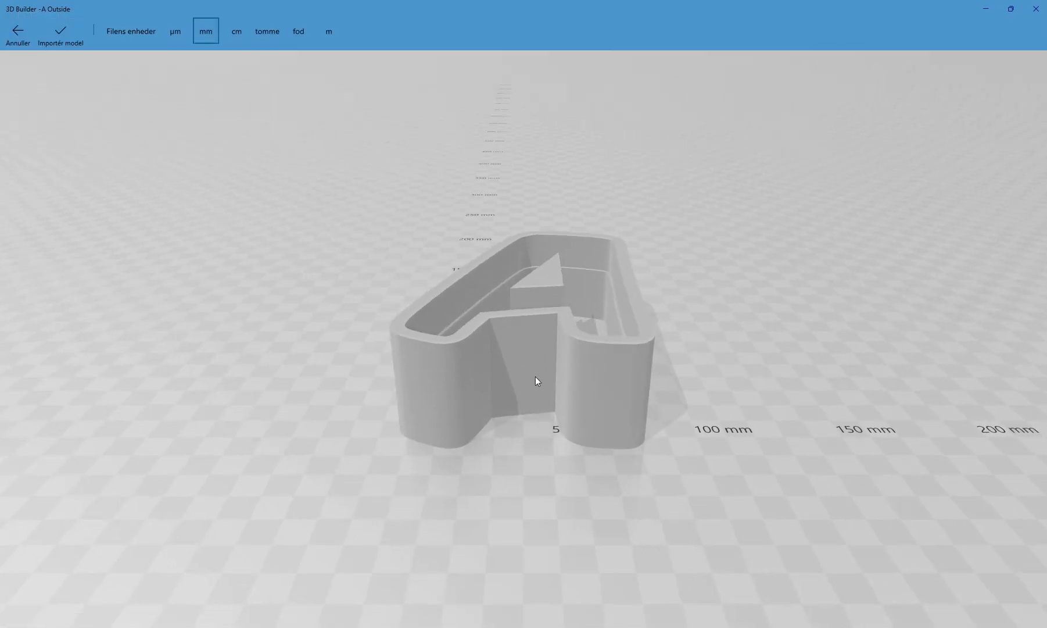
click(62, 27)
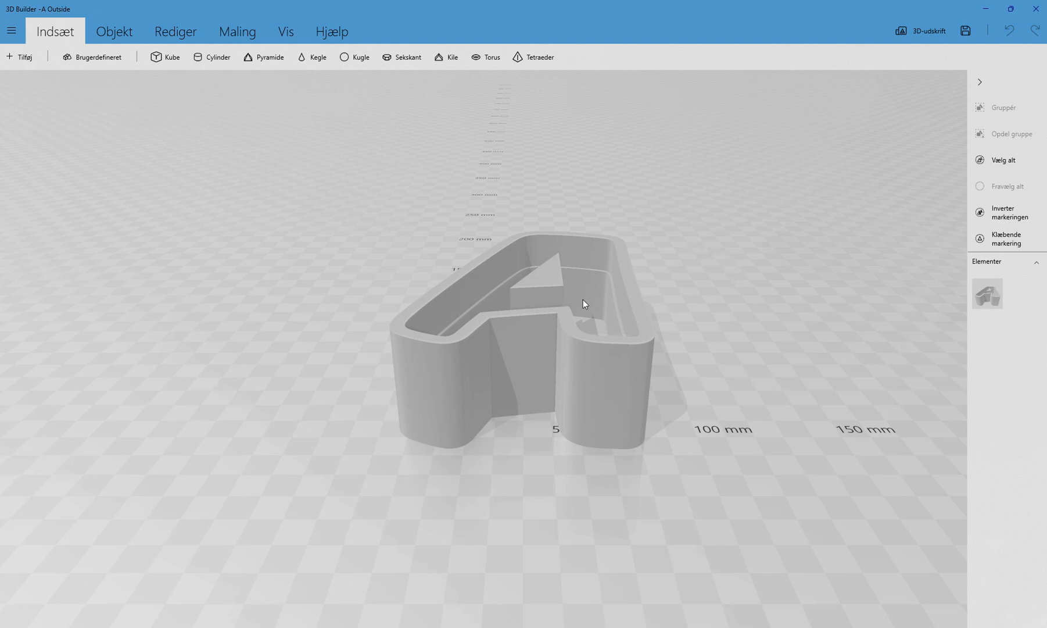
drag(565, 321, 561, 315)
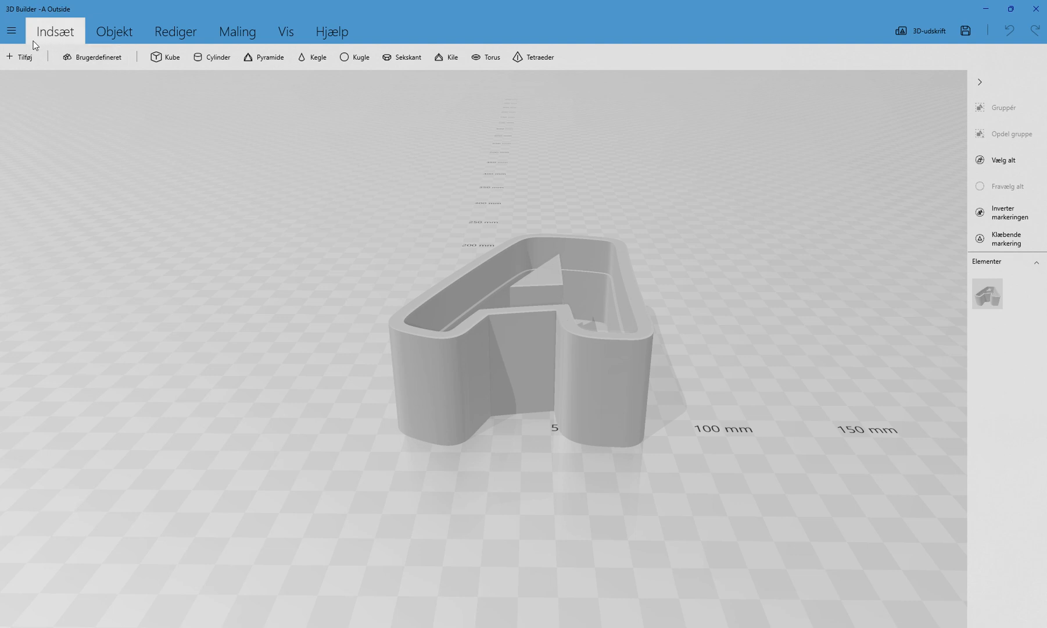
Step: Duplicate the letter A and slide the two copies together until their sides overlap, at X about -44.02 and 38.19 mm
click(547, 355)
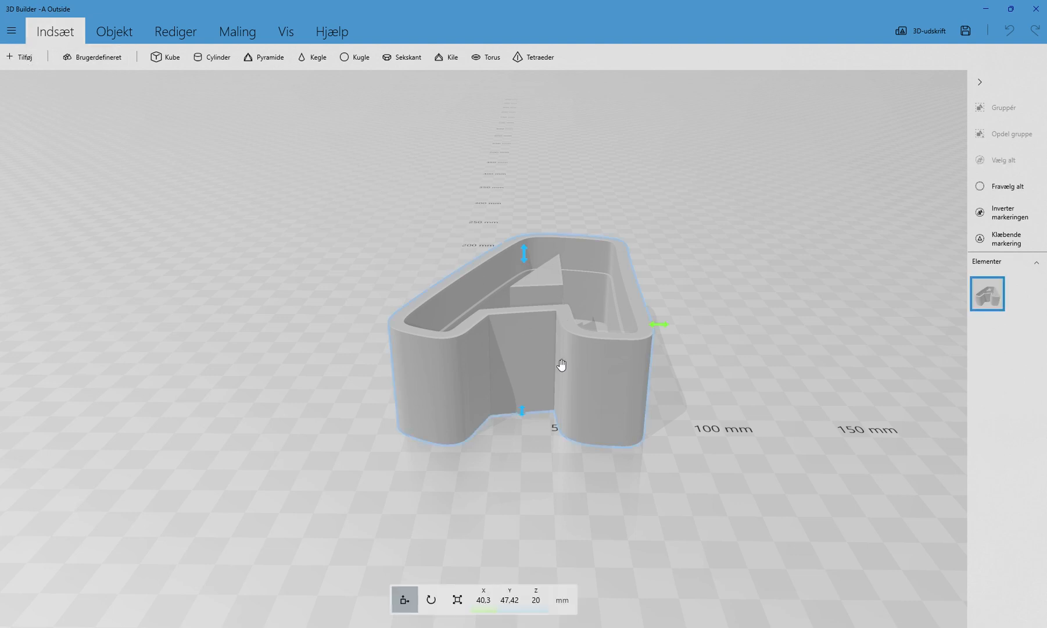
key(ctrl+d)
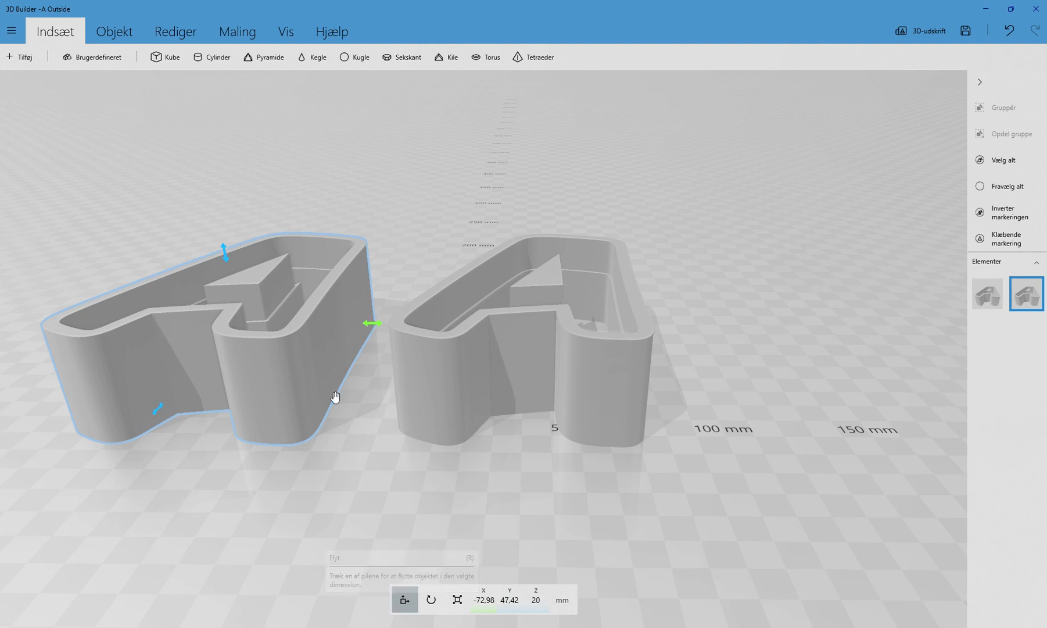
drag(372, 323, 452, 335)
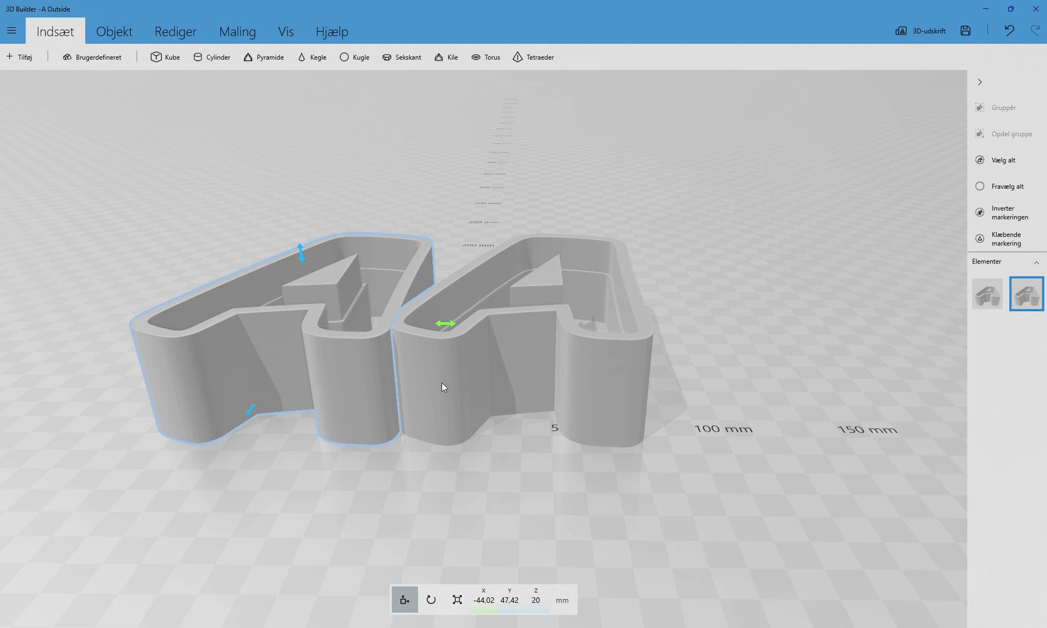
mouse_move(304, 257)
mouse_down()
mouse_move(304, 271)
mouse_move(302, 254)
mouse_up()
click(652, 323)
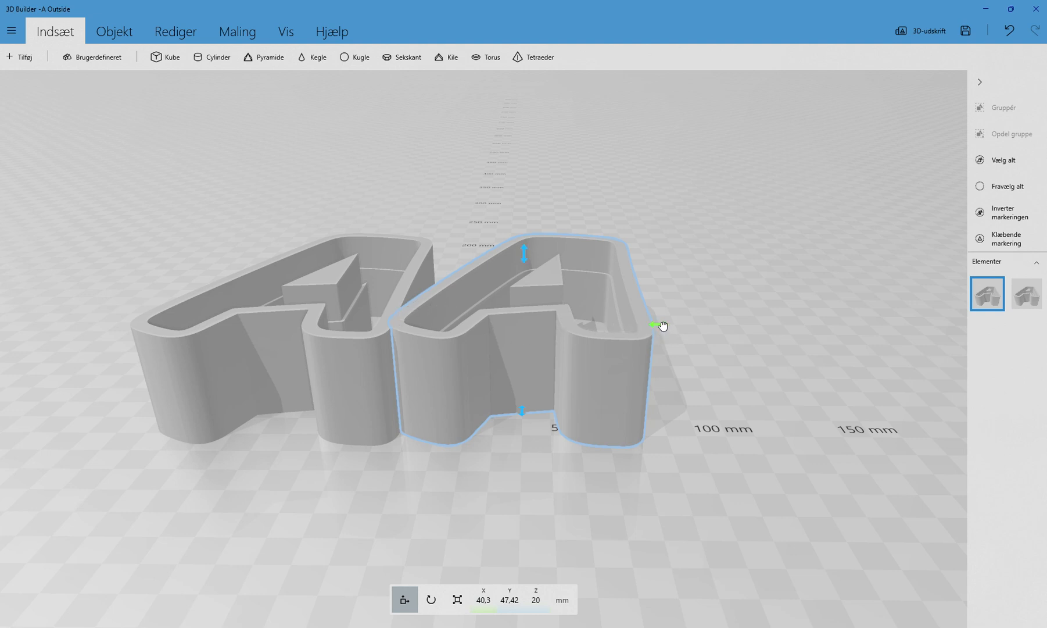
drag(659, 324, 655, 324)
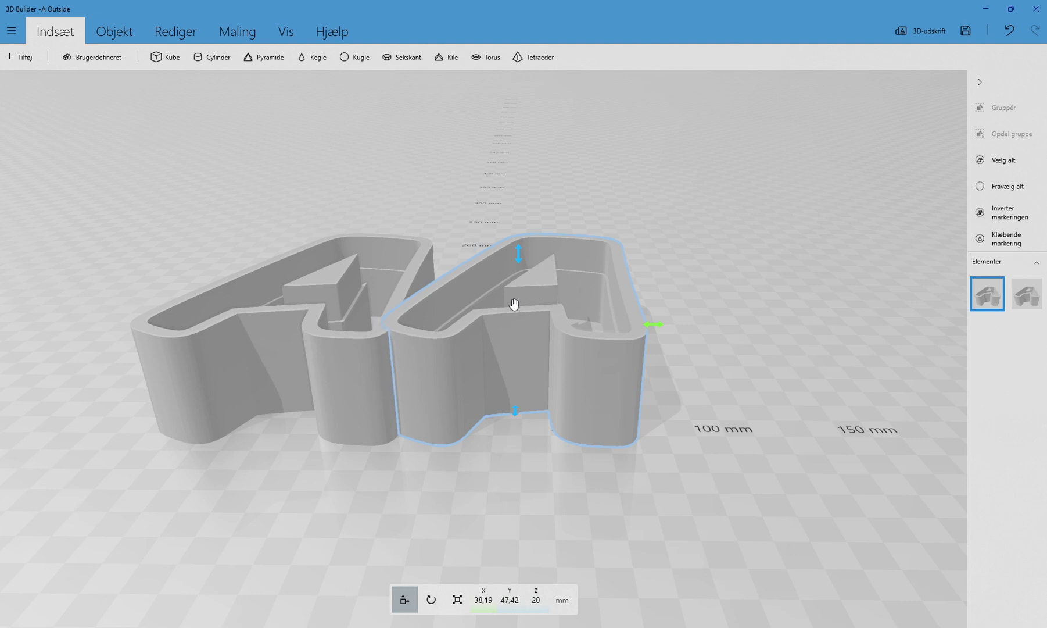
Step: Merge the two overlapping letters into one object and shift it along X to about 16.34 mm
ctrl+click(383, 274)
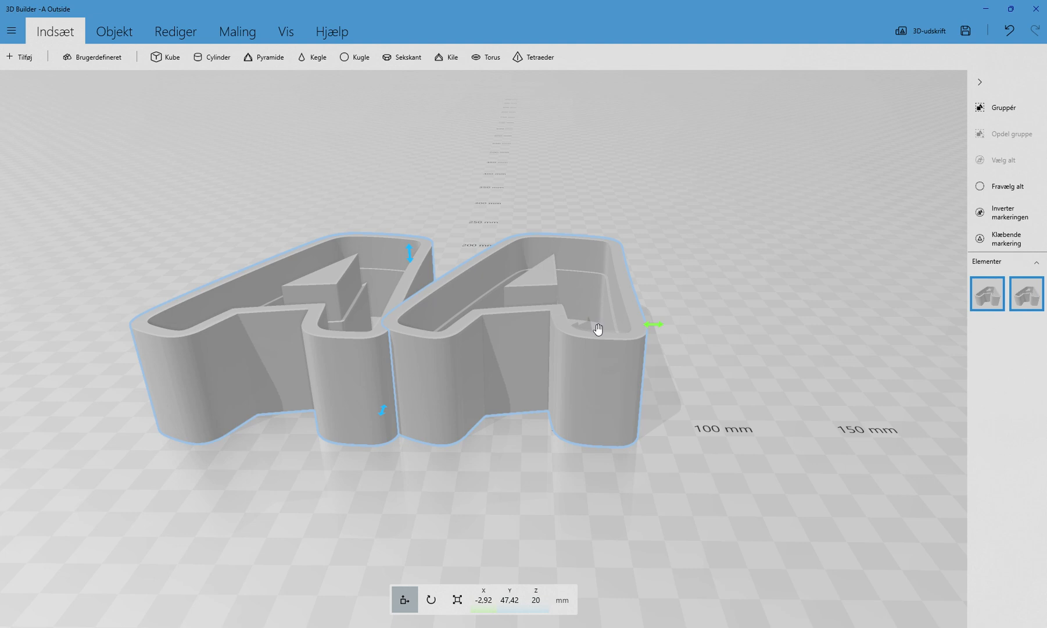
click(176, 34)
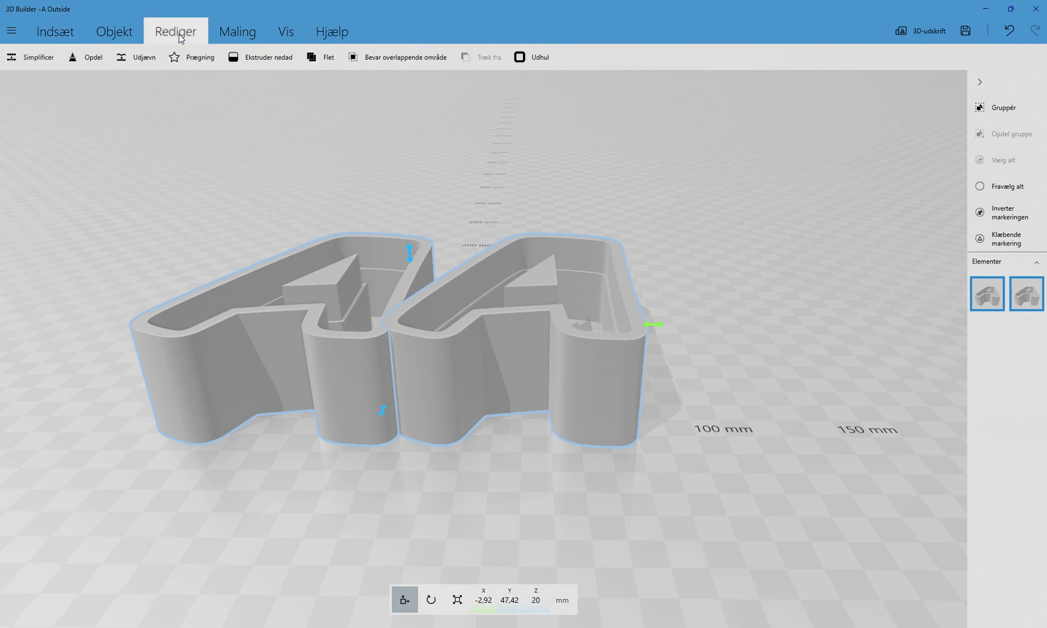
click(315, 58)
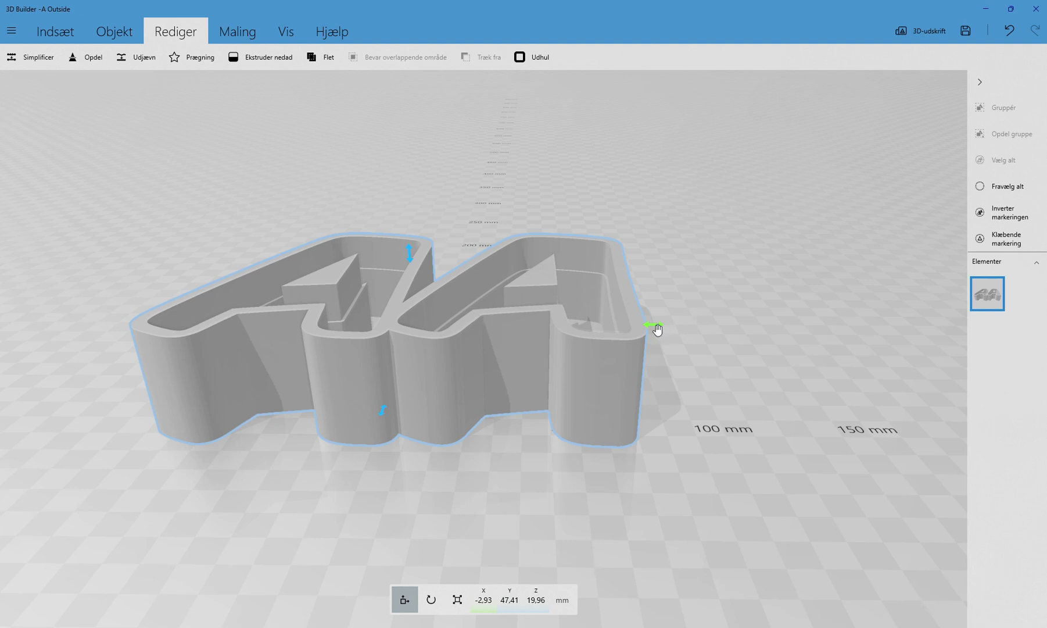
drag(657, 329, 703, 328)
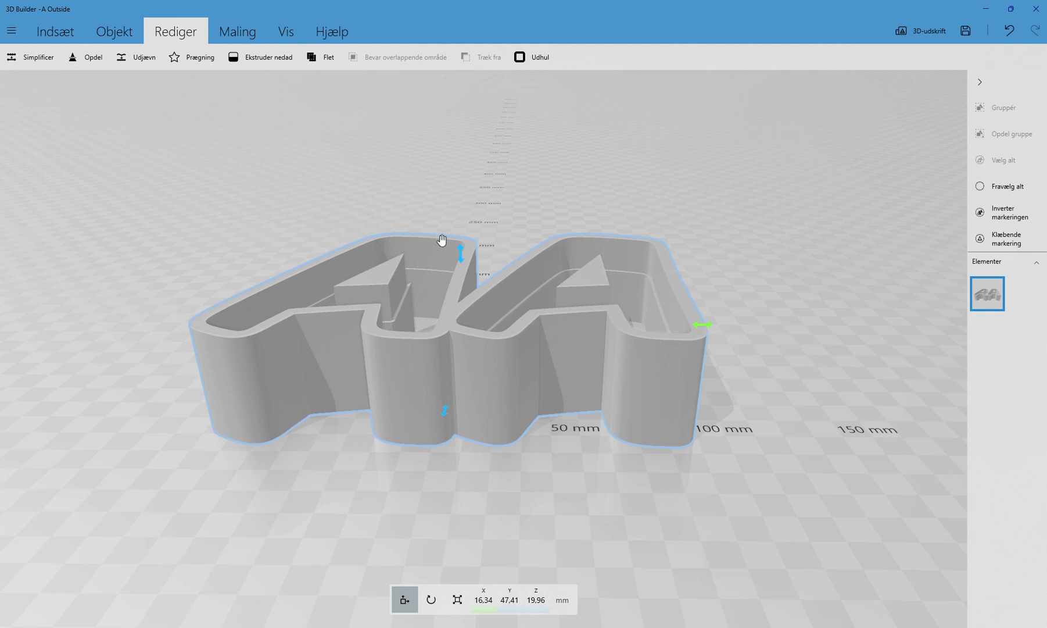
Step: Begin a custom cube shape and set its height to 15 mm
right_drag(444, 209, 146, 347)
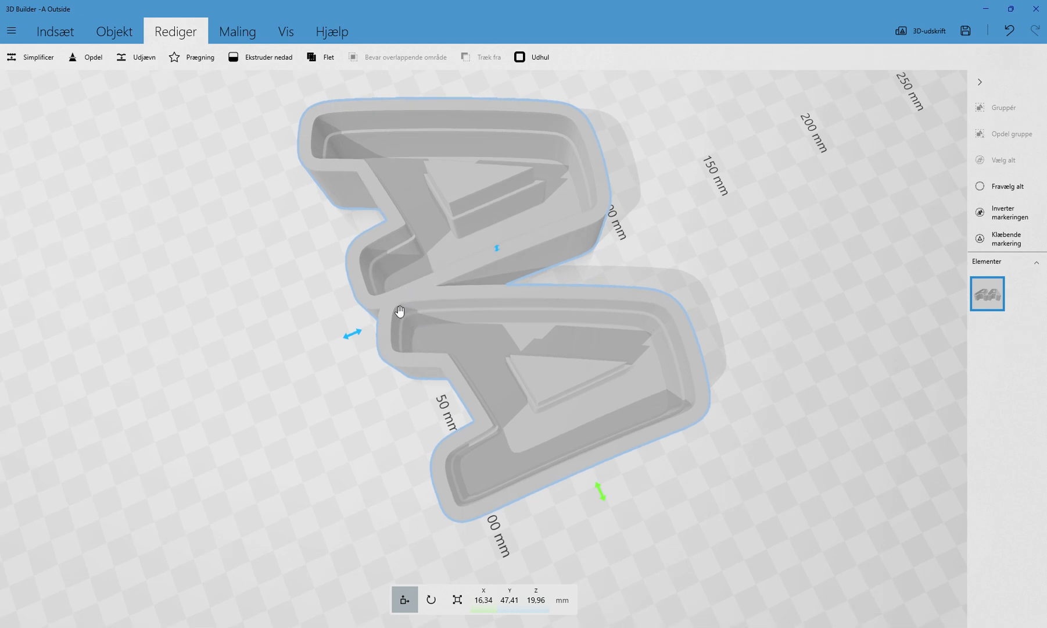
click(51, 34)
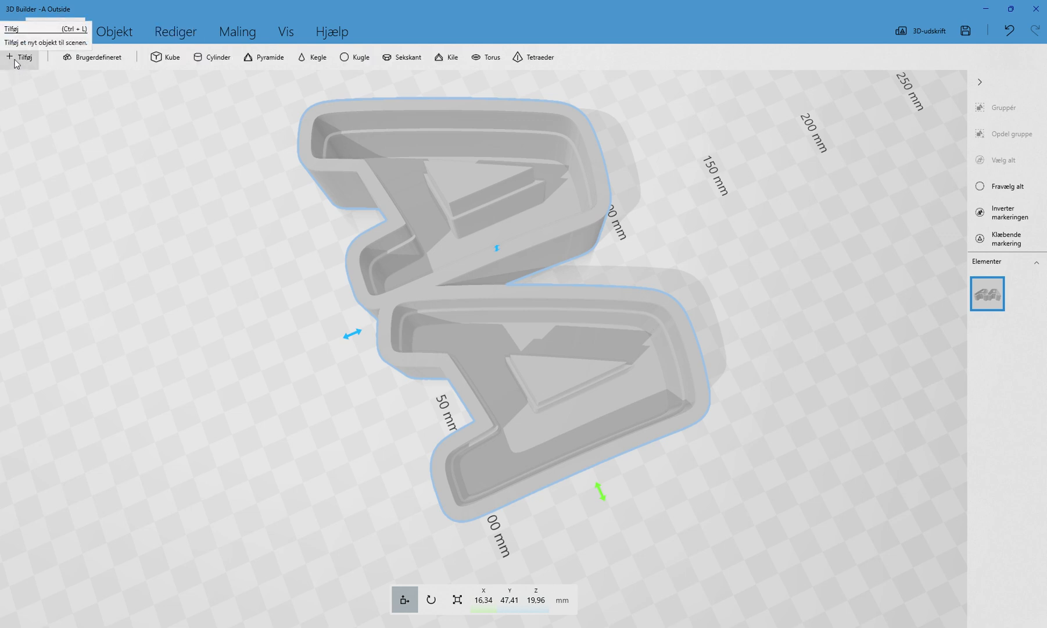
click(114, 61)
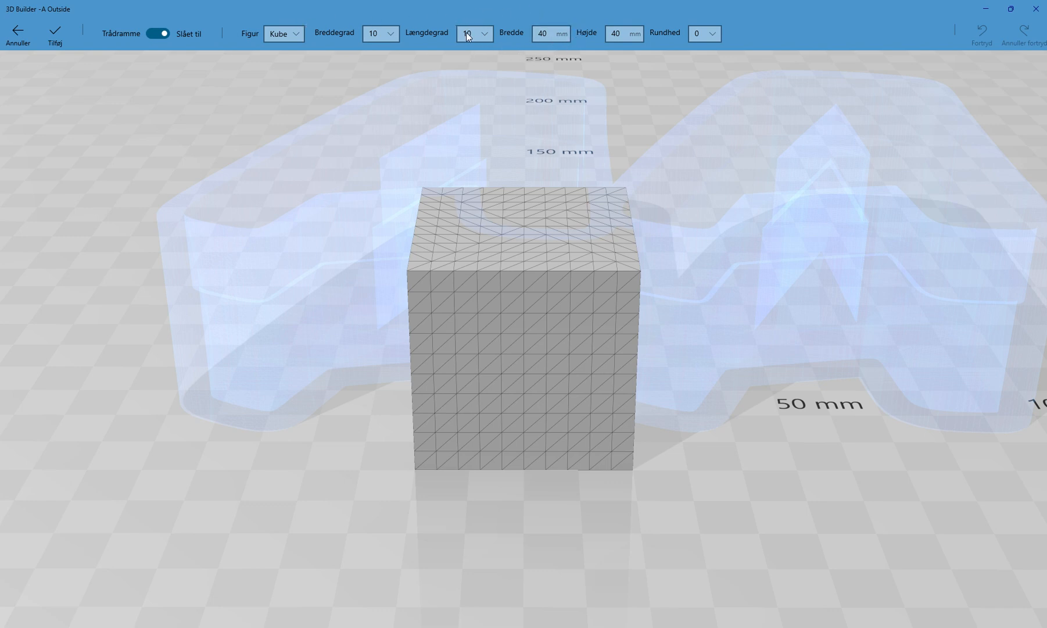
click(618, 33)
text(15)
key(Return)
drag(625, 33, 580, 32)
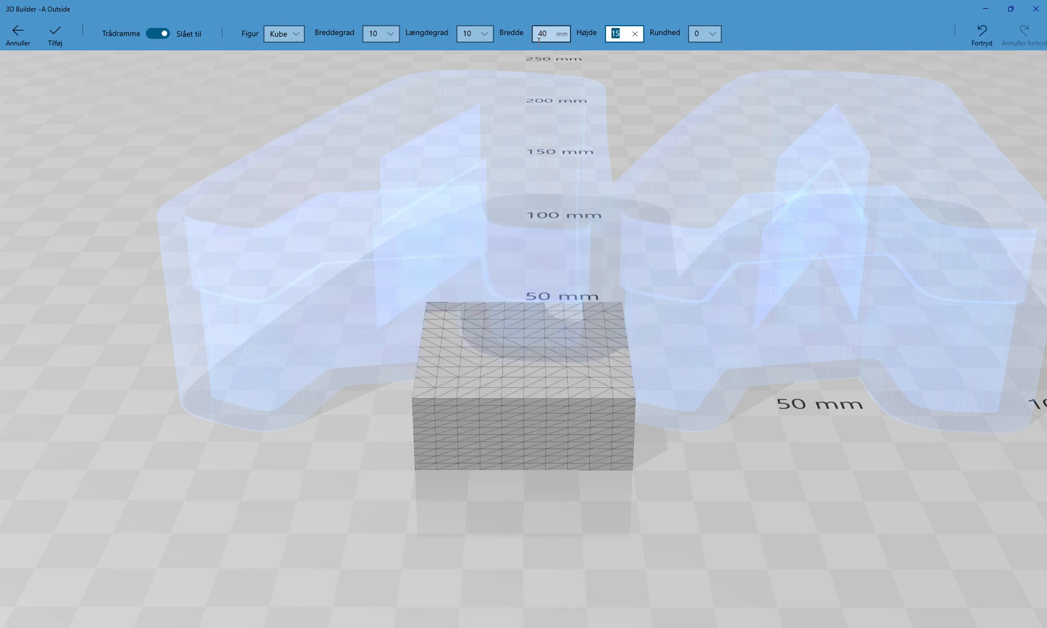
Step: Set the custom cube's width to 15 mm and add it to the scene
click(551, 33)
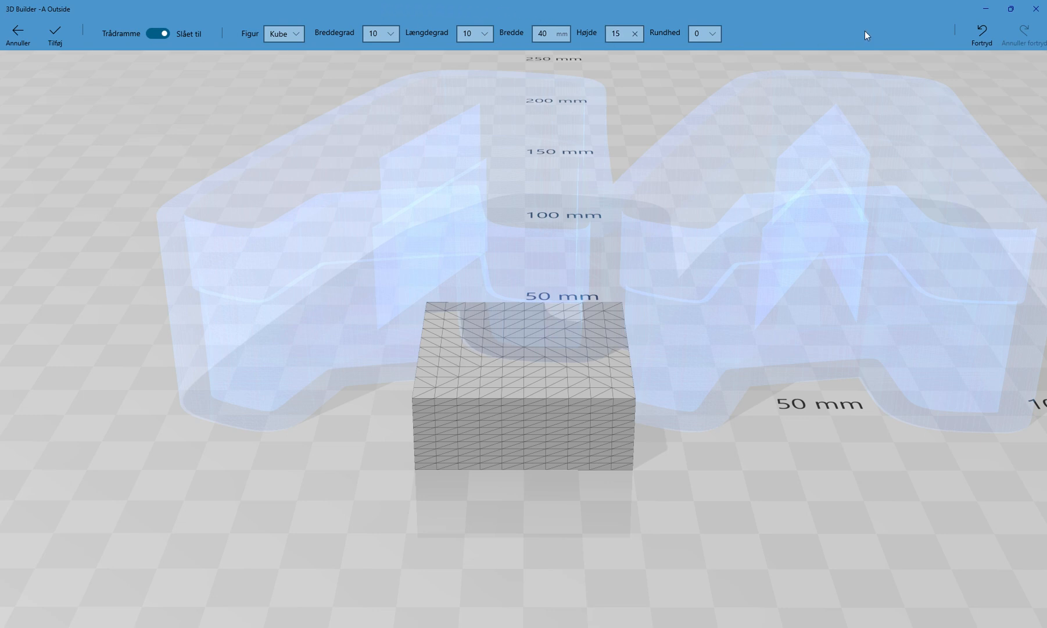
click(1011, 9)
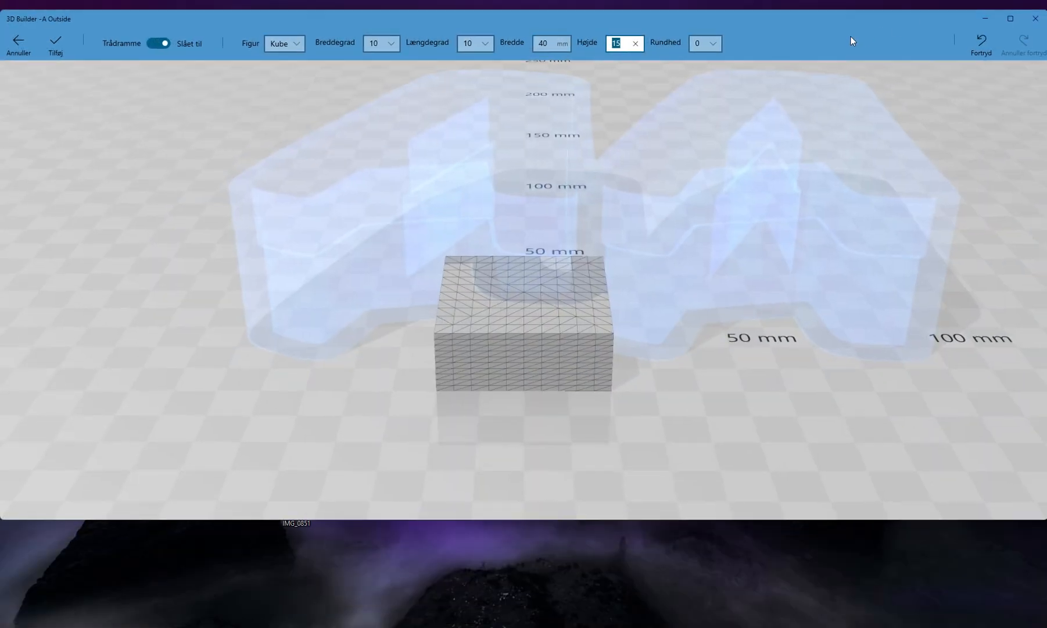
key(shift+Tab)
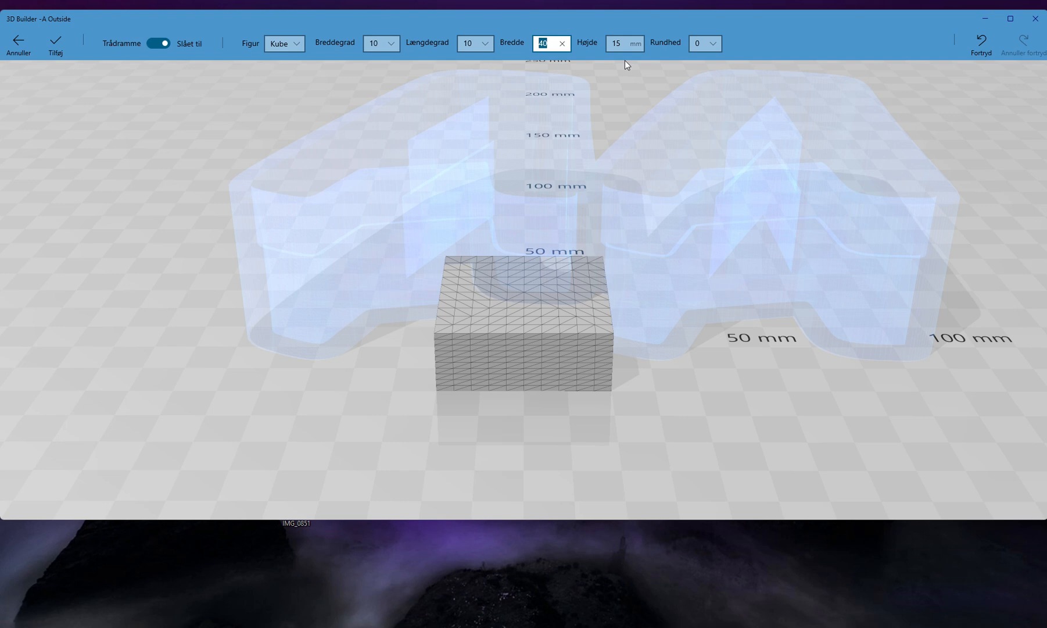
text(15)
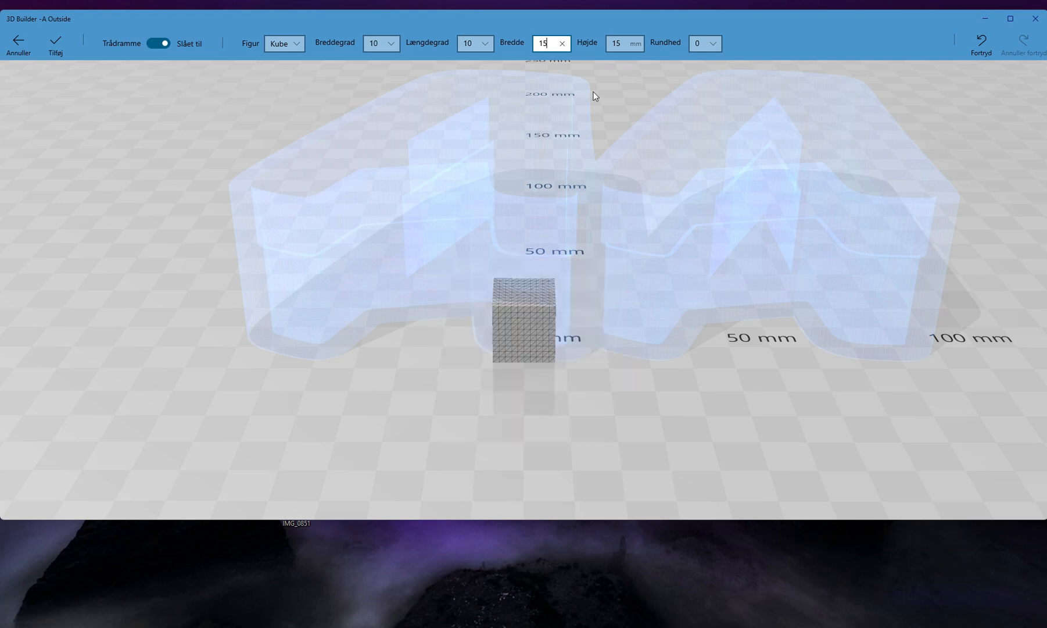
click(1011, 18)
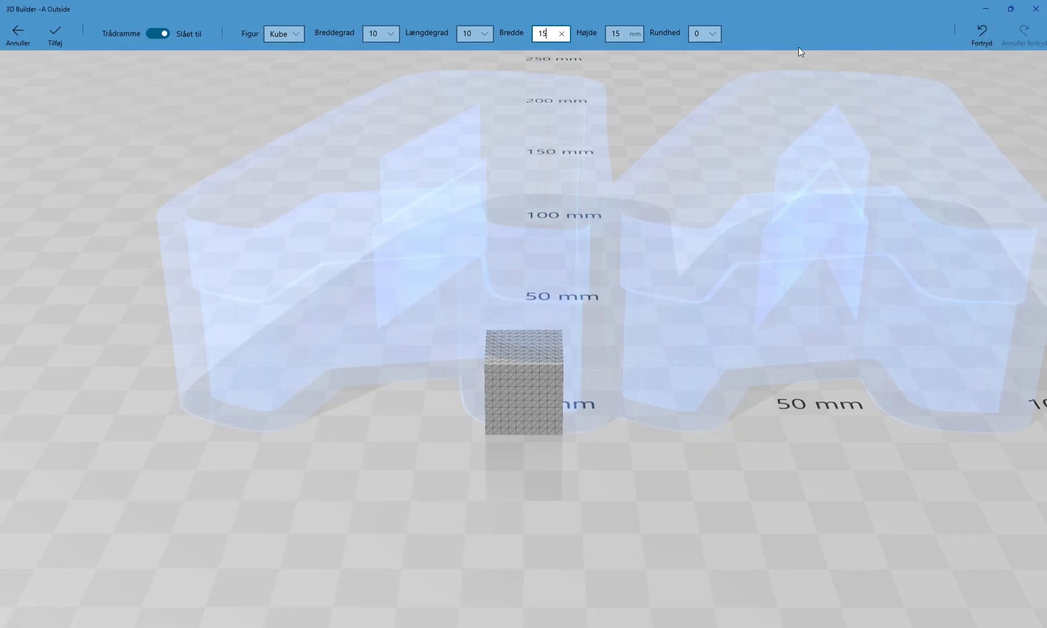
click(62, 34)
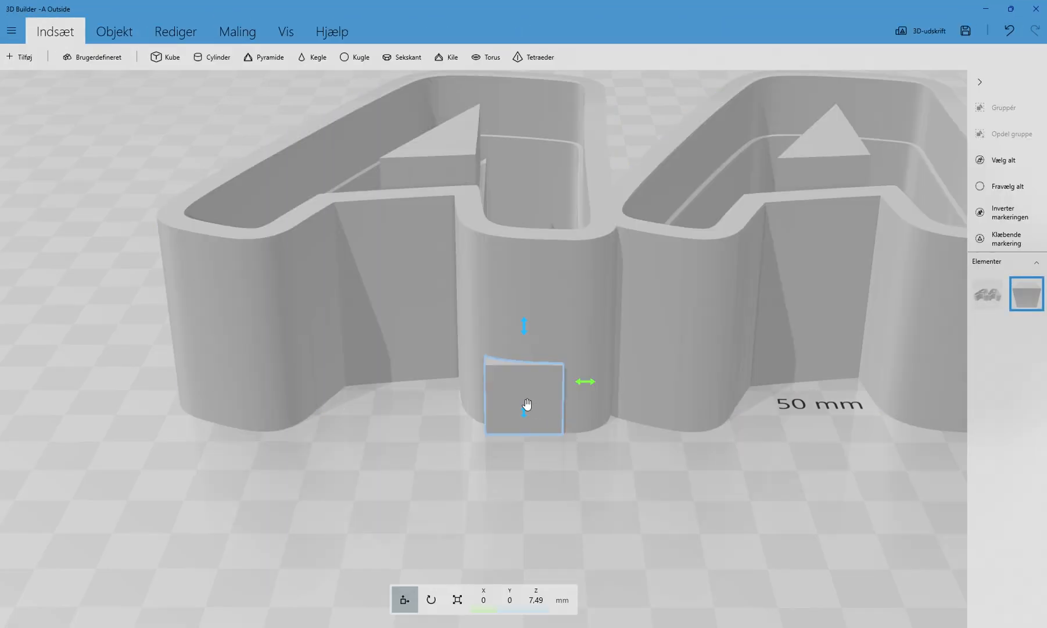
Step: Move the cube clear of the letters to X about -87.35 mm and overlap a duplicate with it at X about -98.65 mm
drag(588, 381, 129, 353)
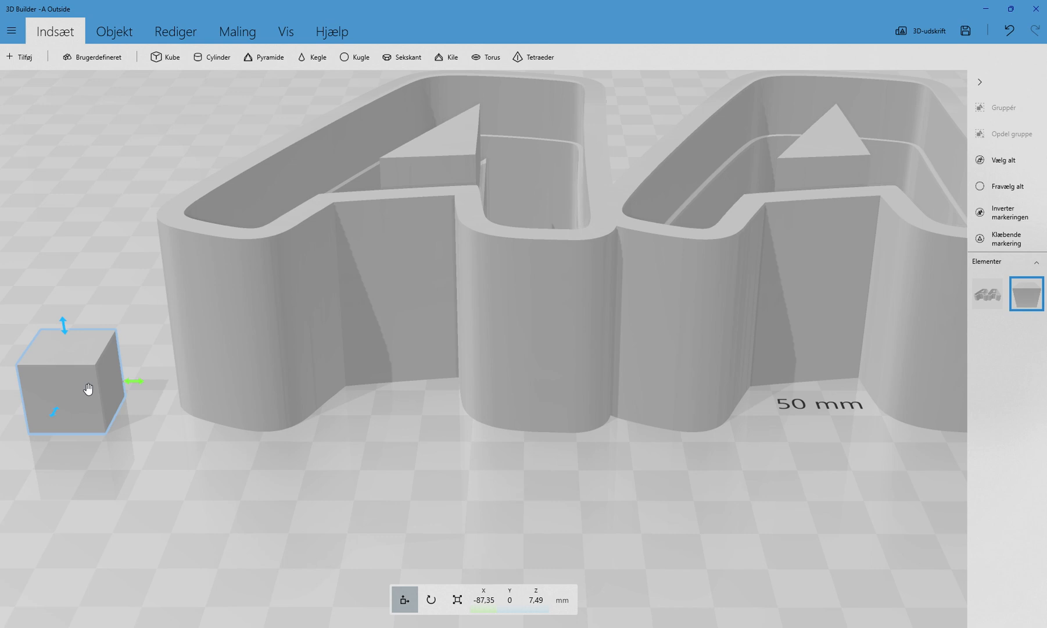
key(ctrl+d)
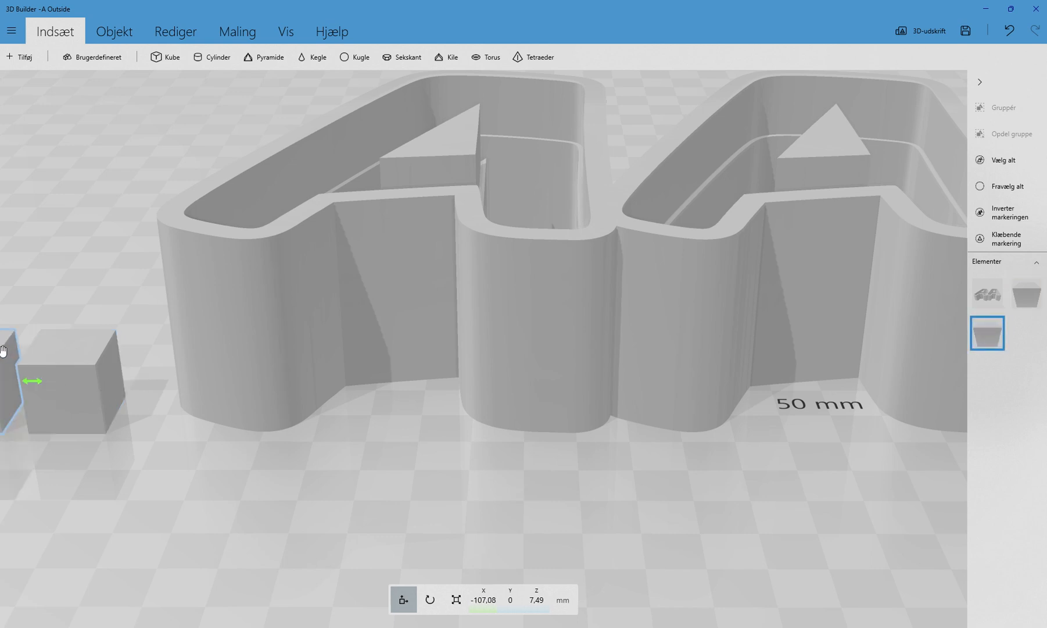
drag(33, 384, 81, 385)
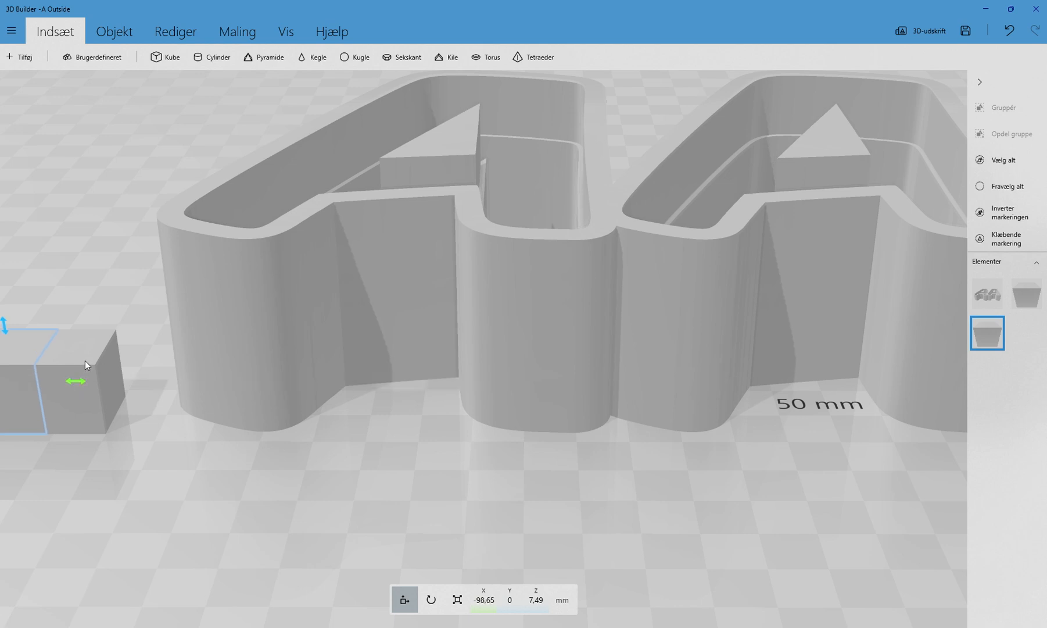
Step: Merge the two overlapping cubes into a single rectangular block
ctrl+click(85, 360)
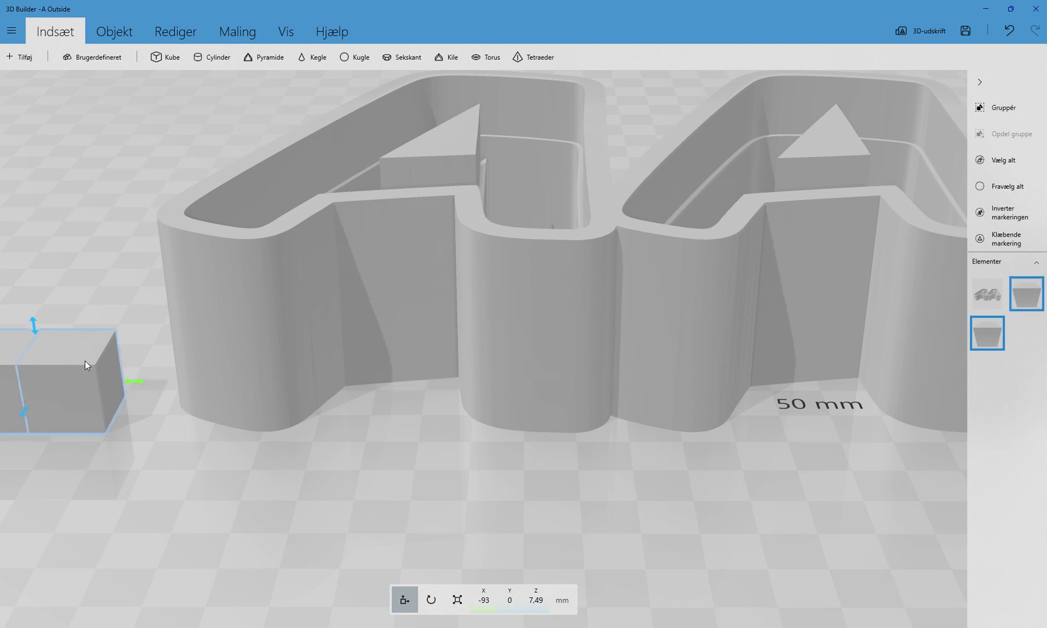
click(175, 30)
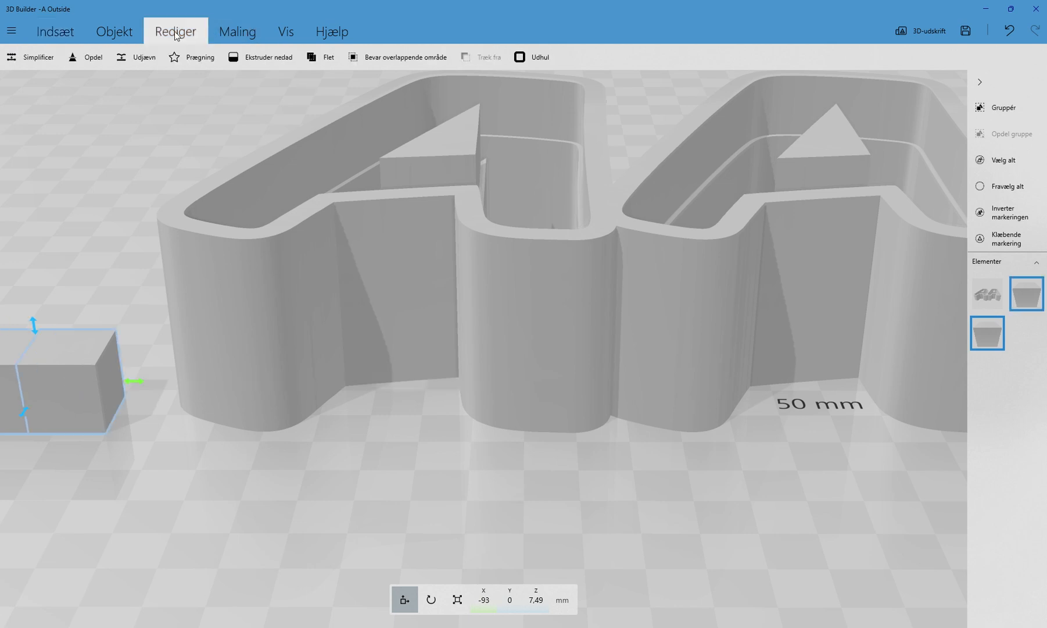
click(323, 57)
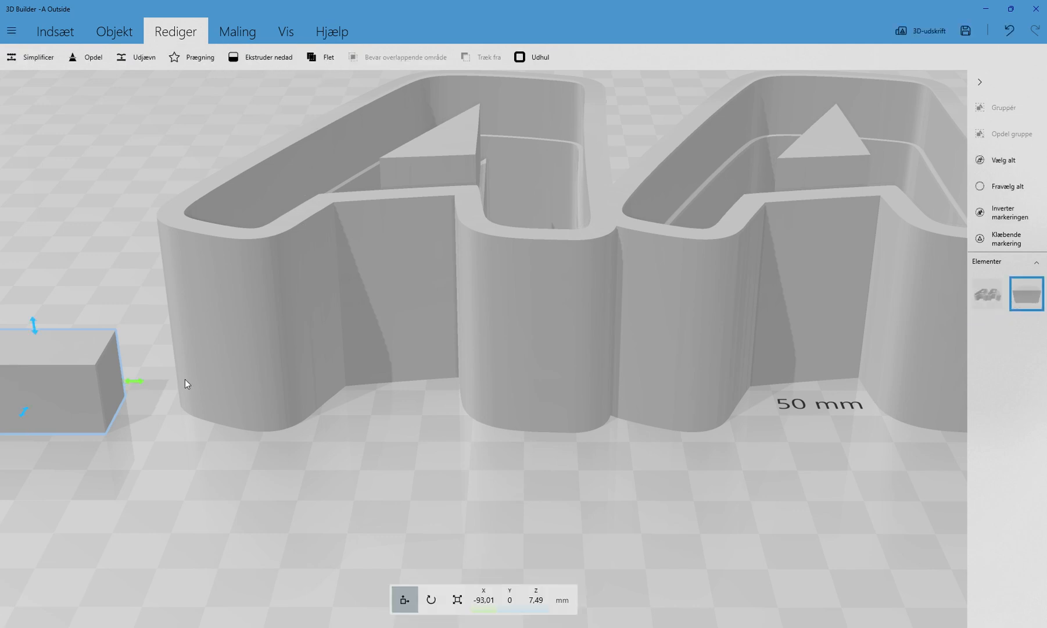
Step: Place the block in front of the first letter at X about -19.35, Y about -32.7 mm and raise it to Z about 9.68 mm
drag(56, 366, 441, 463)
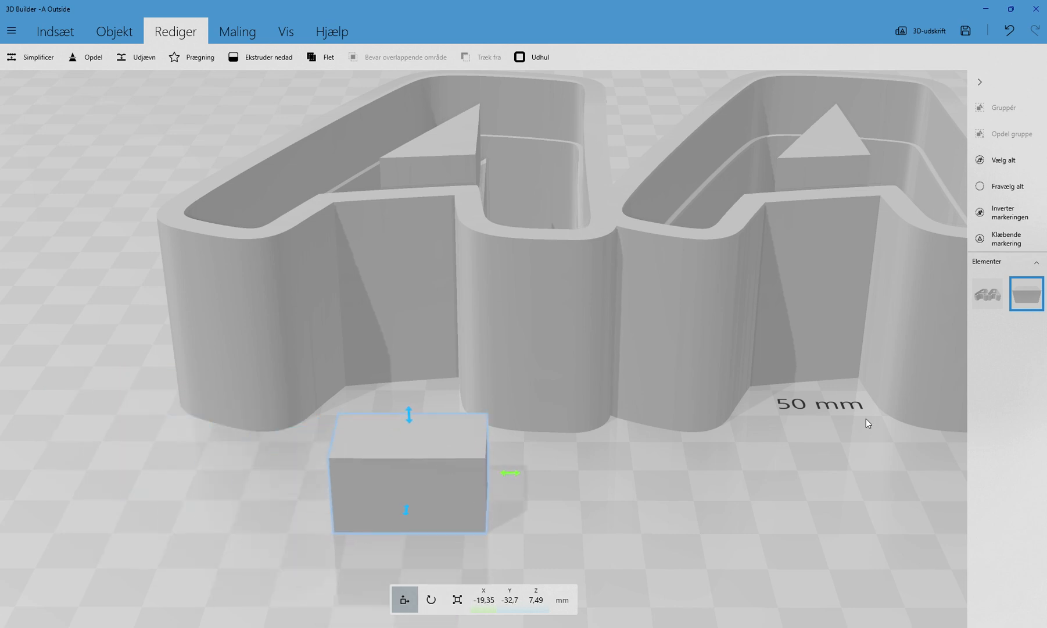
right_drag(781, 230, 737, 305)
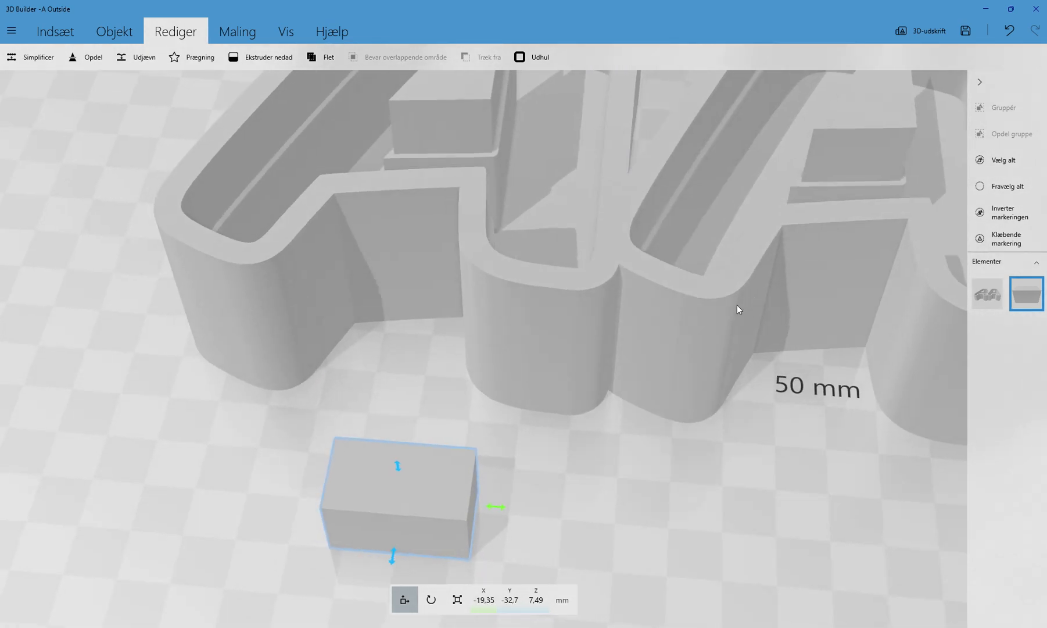
right_drag(656, 516, 663, 443)
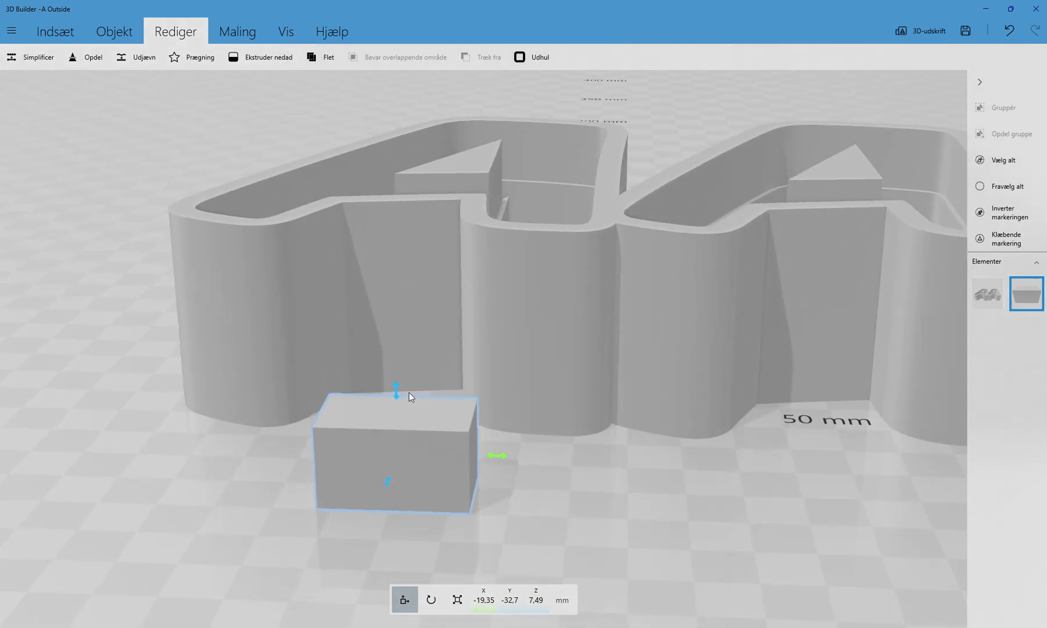
drag(397, 390, 397, 377)
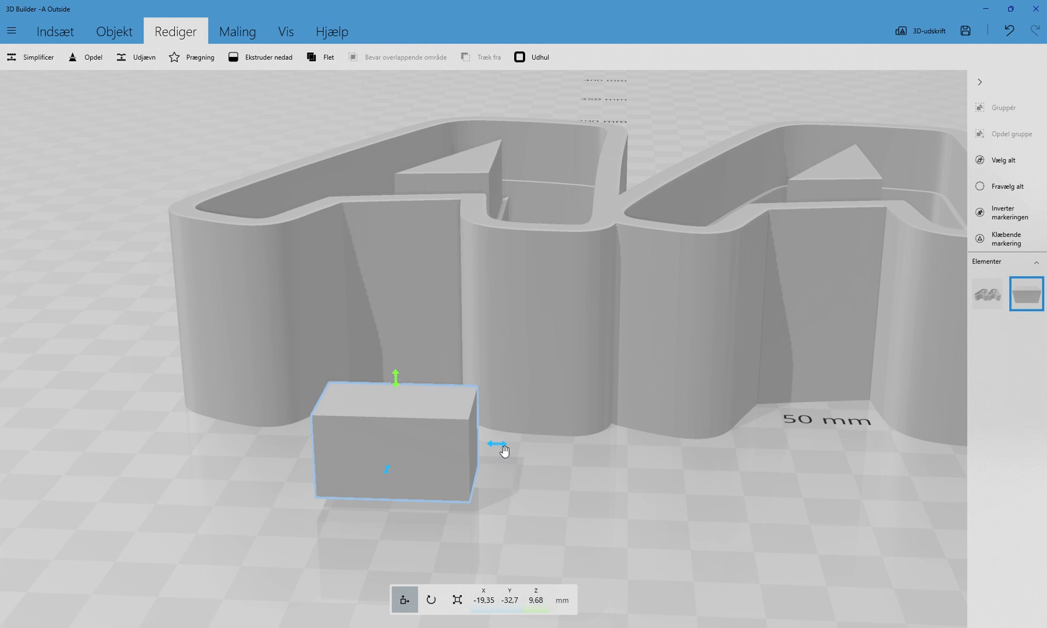
Step: Move the block into the joint between the two letters at X about 16.34, Y about 10.62 mm and subtract it
drag(497, 444, 711, 440)
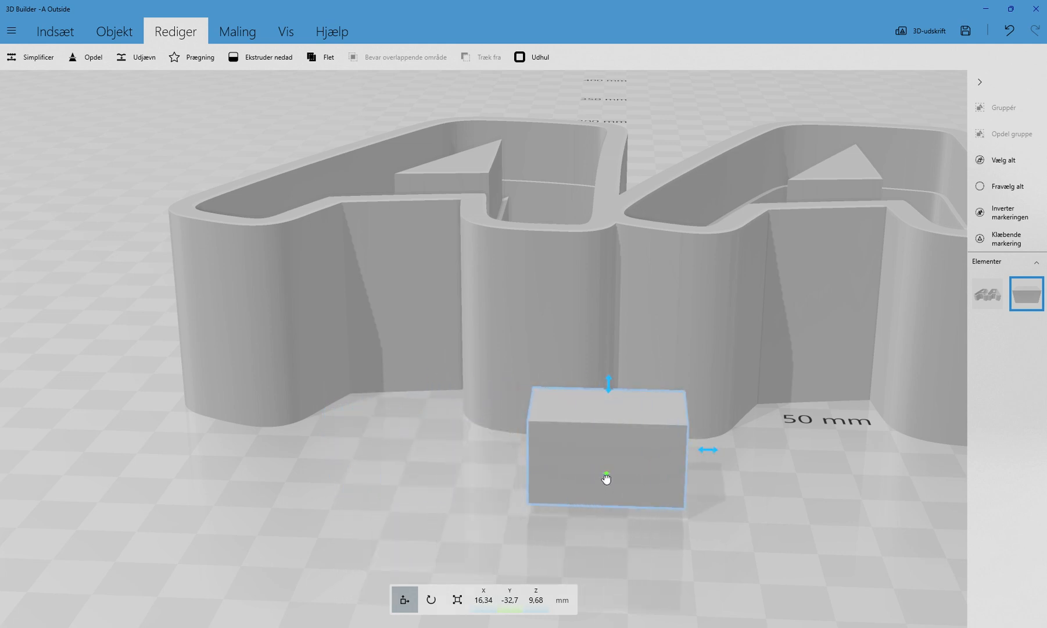
drag(608, 481, 608, 369)
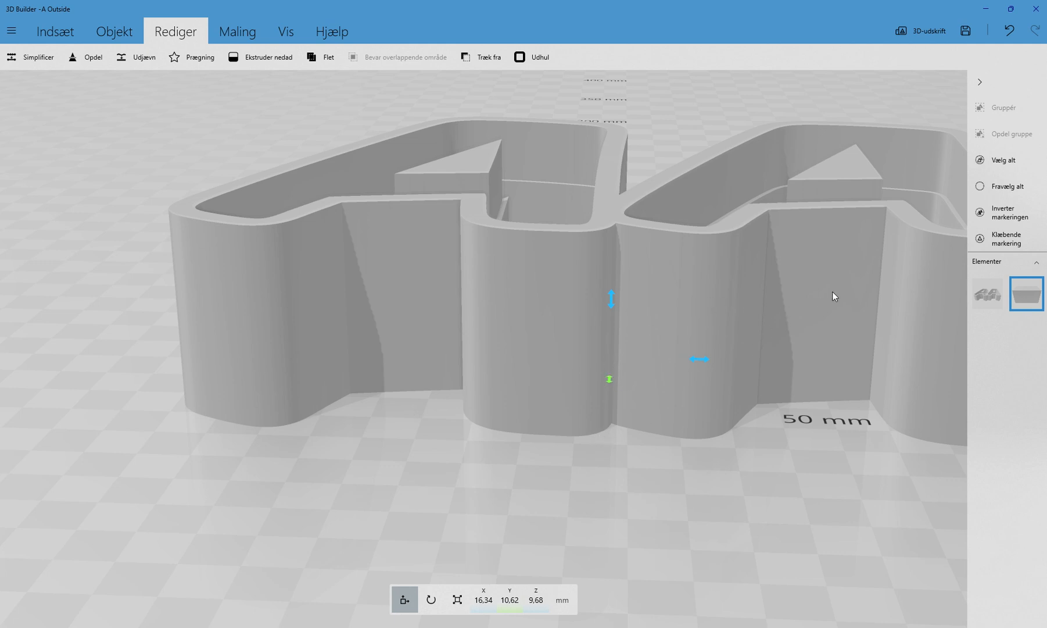
right_drag(832, 291, 425, 453)
right_drag(796, 487, 543, 393)
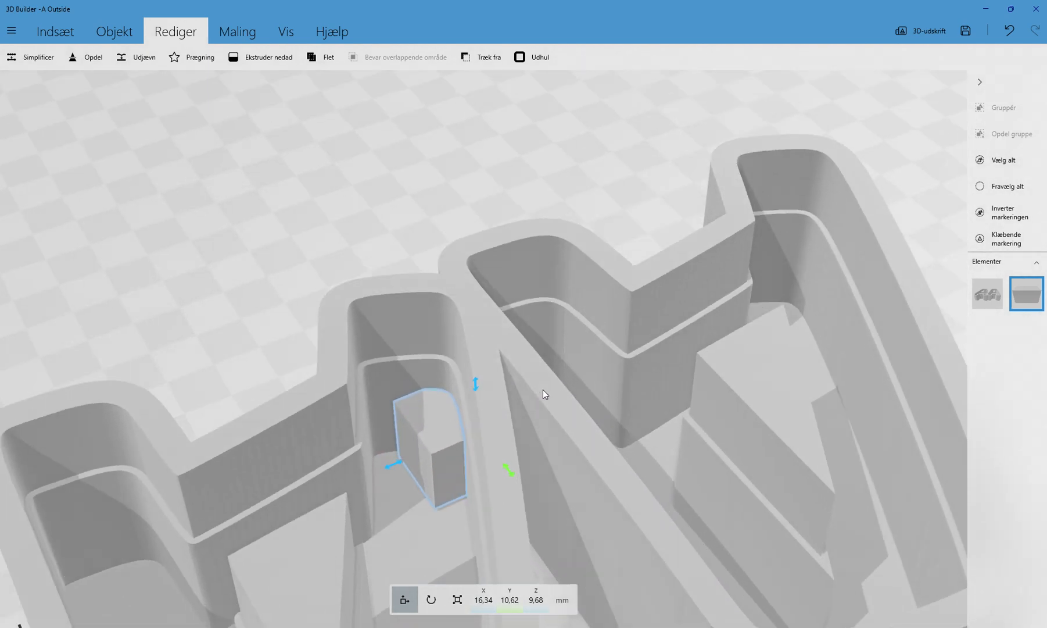
right_drag(488, 480, 631, 483)
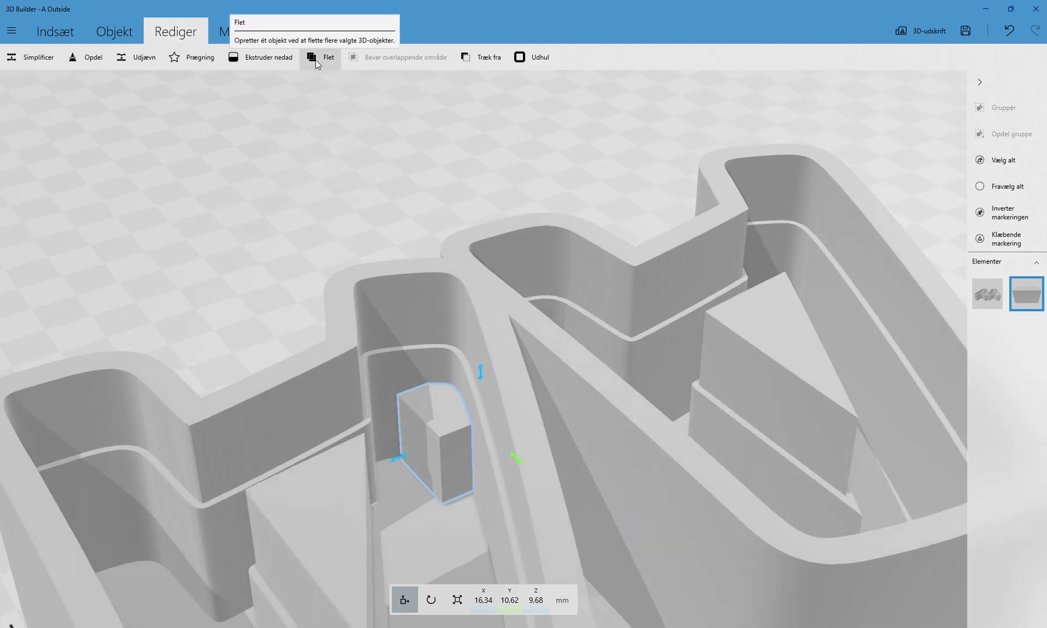
click(487, 58)
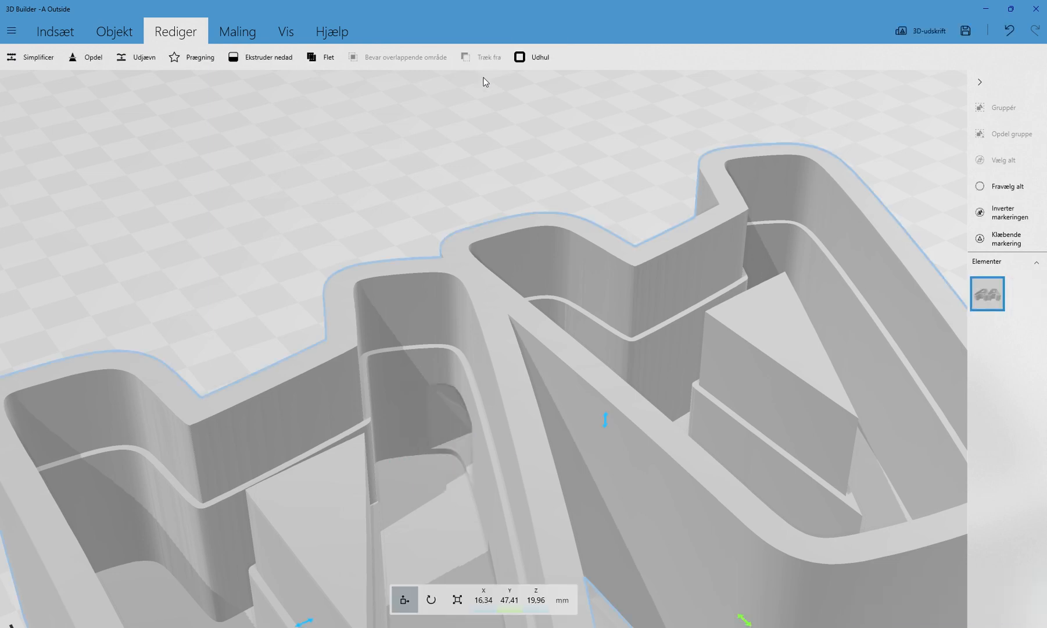
Step: Move the joined letters aside to X about 85.12, Y about 29.29, Z about 20.02 mm
drag(533, 491, 591, 378)
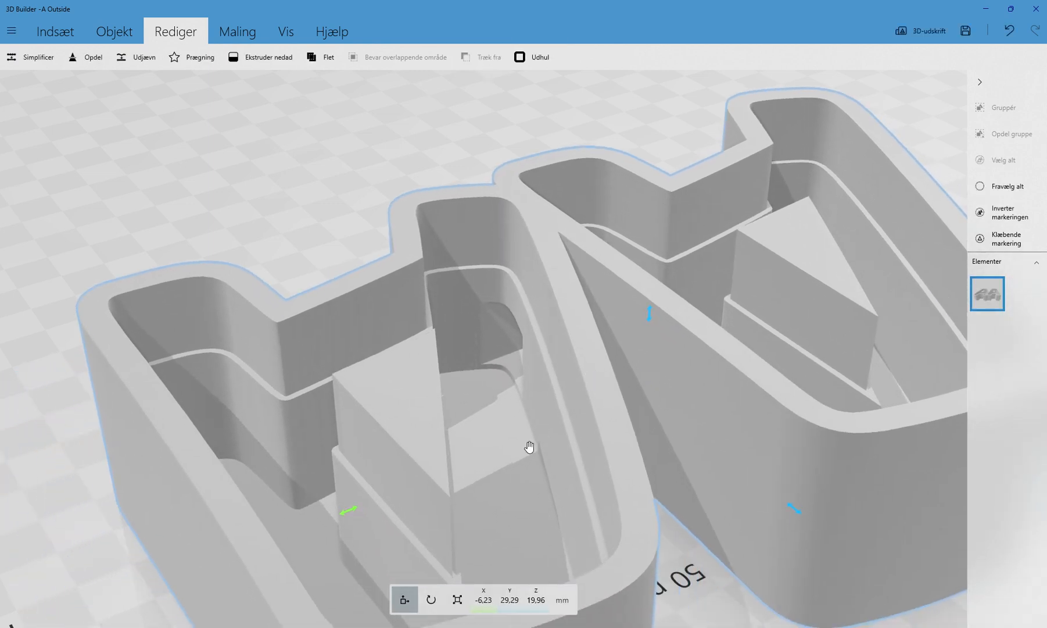
right_drag(225, 291, 248, 255)
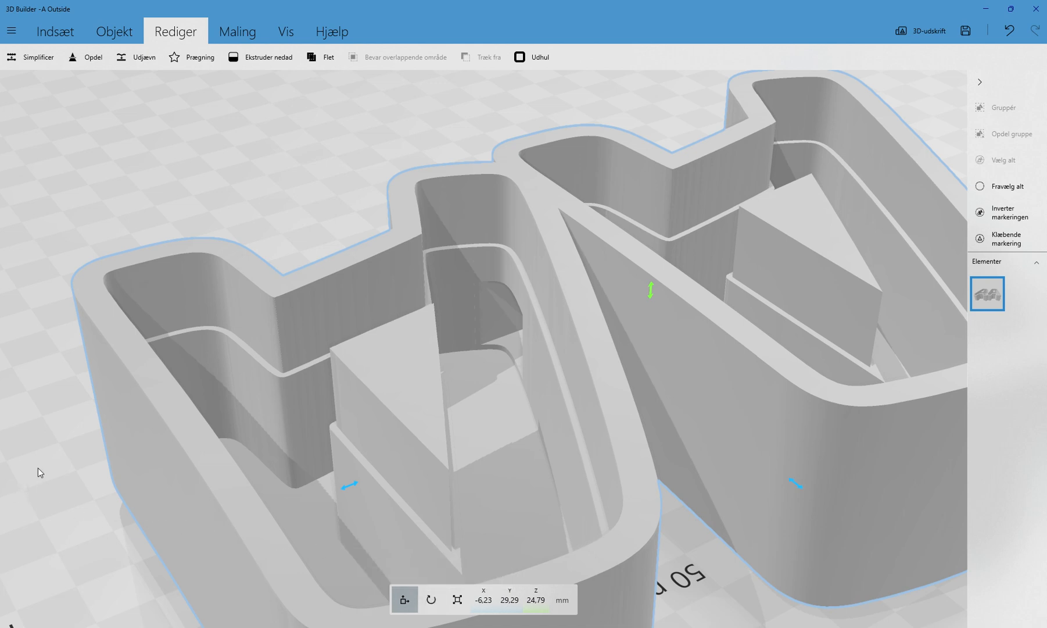
scroll(37, 467, down, 10)
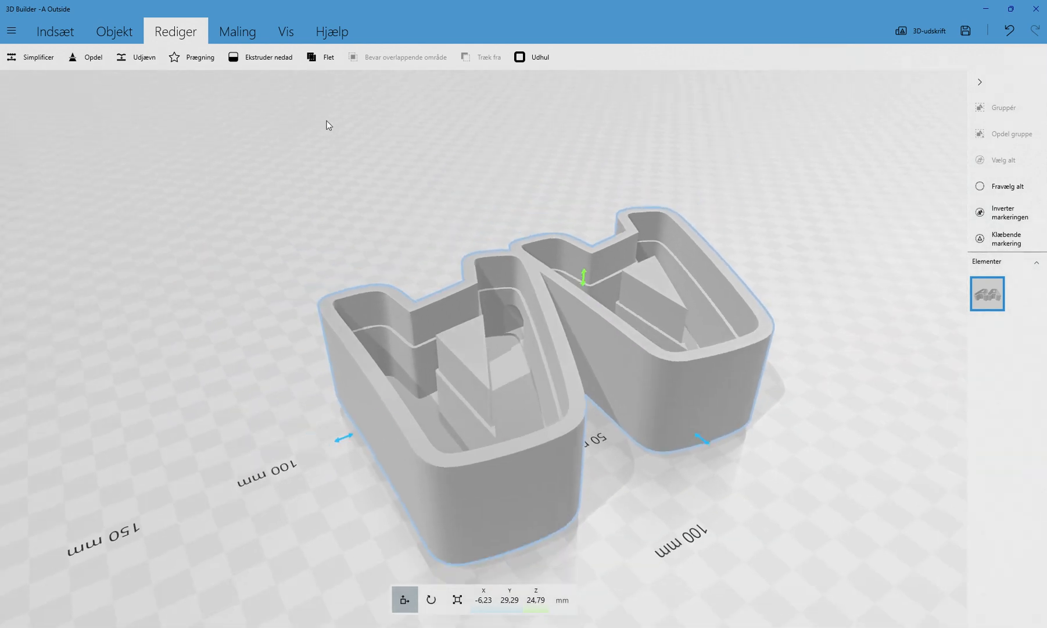
scroll(327, 124, down, 5)
drag(443, 492, 926, 498)
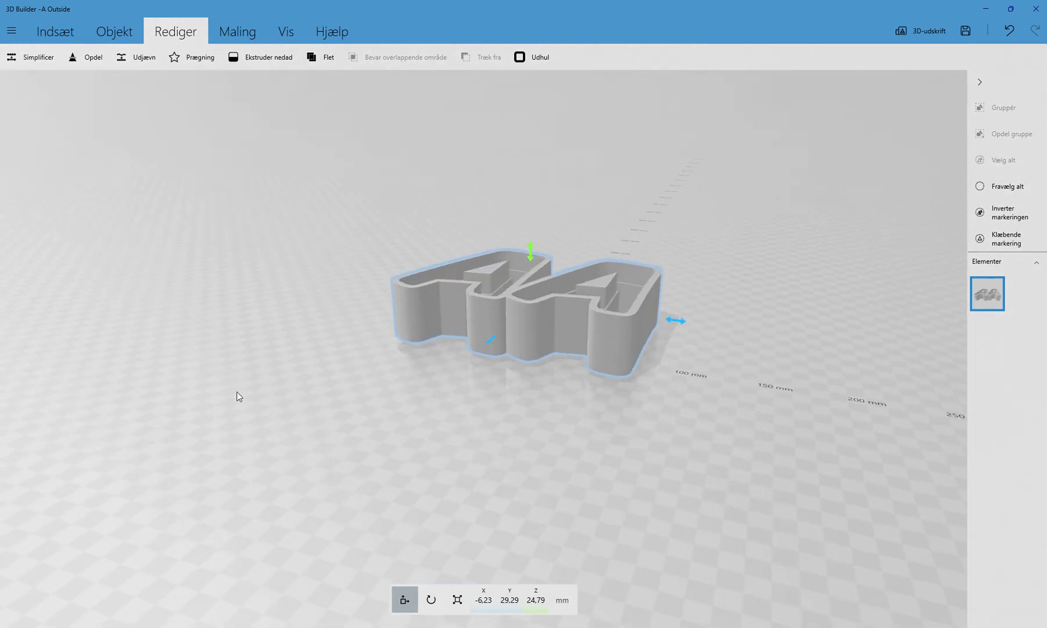
drag(237, 396, 386, 477)
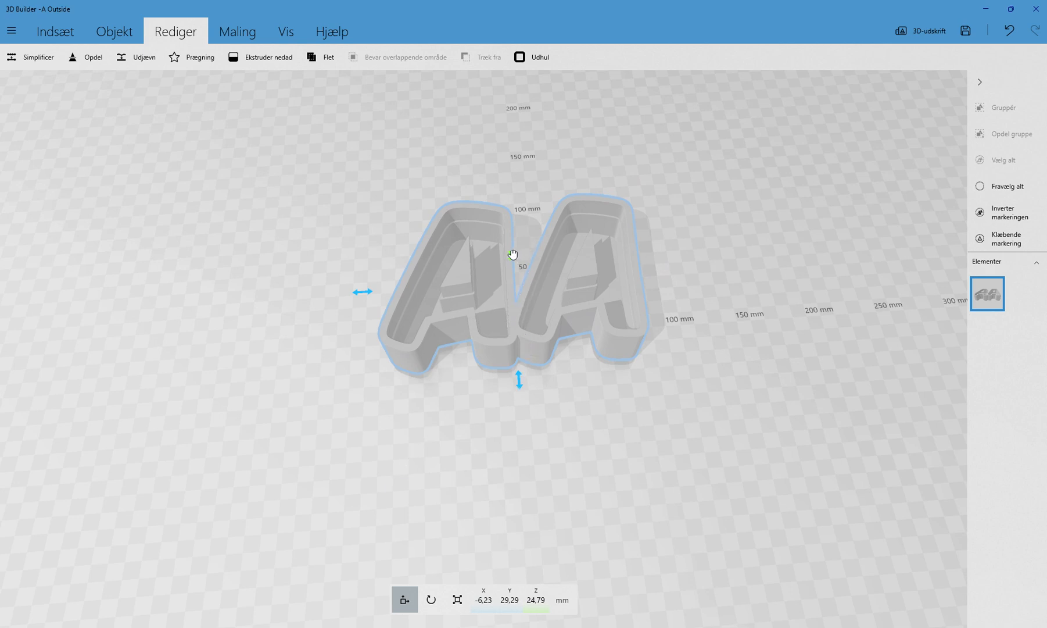
drag(512, 254, 507, 265)
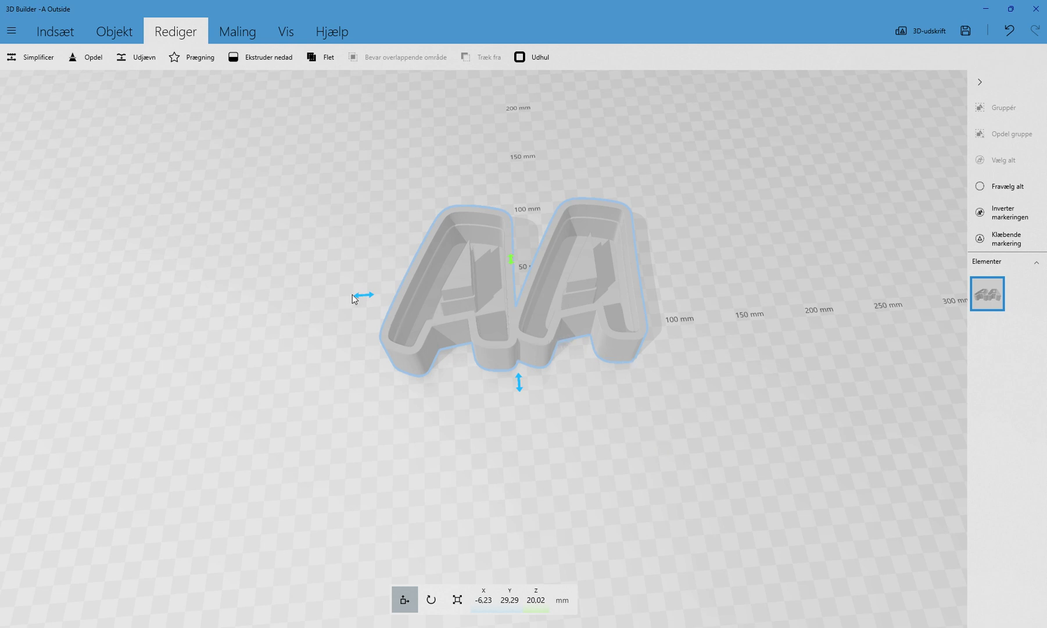
drag(361, 295, 506, 264)
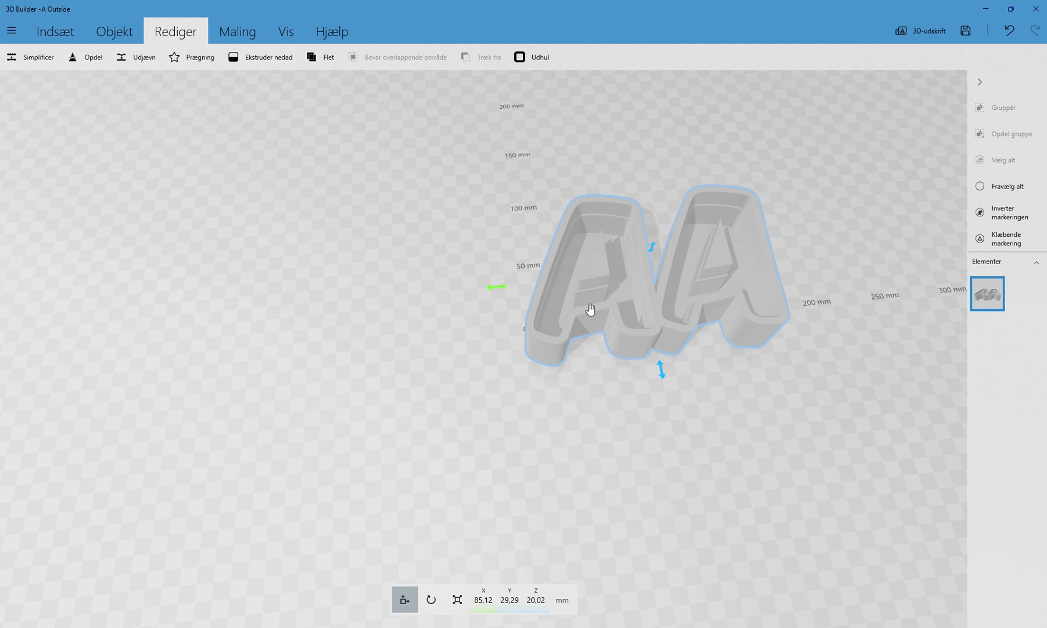
Step: Duplicate the joined letter pair and slide the copy against the original at X about -79.78 mm
right_drag(839, 400, 737, 410)
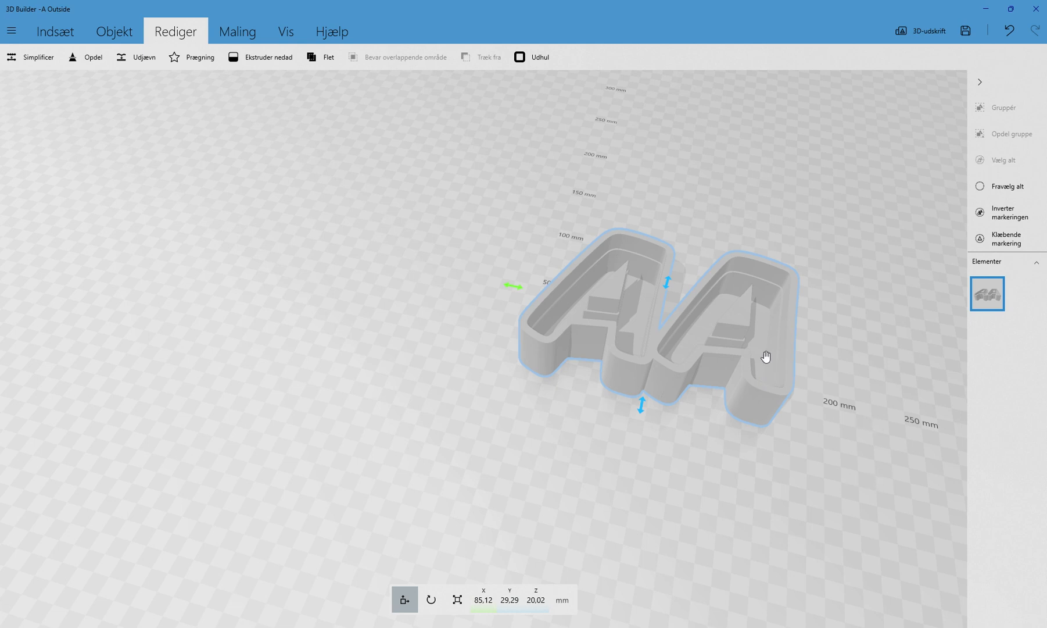
drag(748, 362, 695, 365)
right_drag(619, 474, 499, 468)
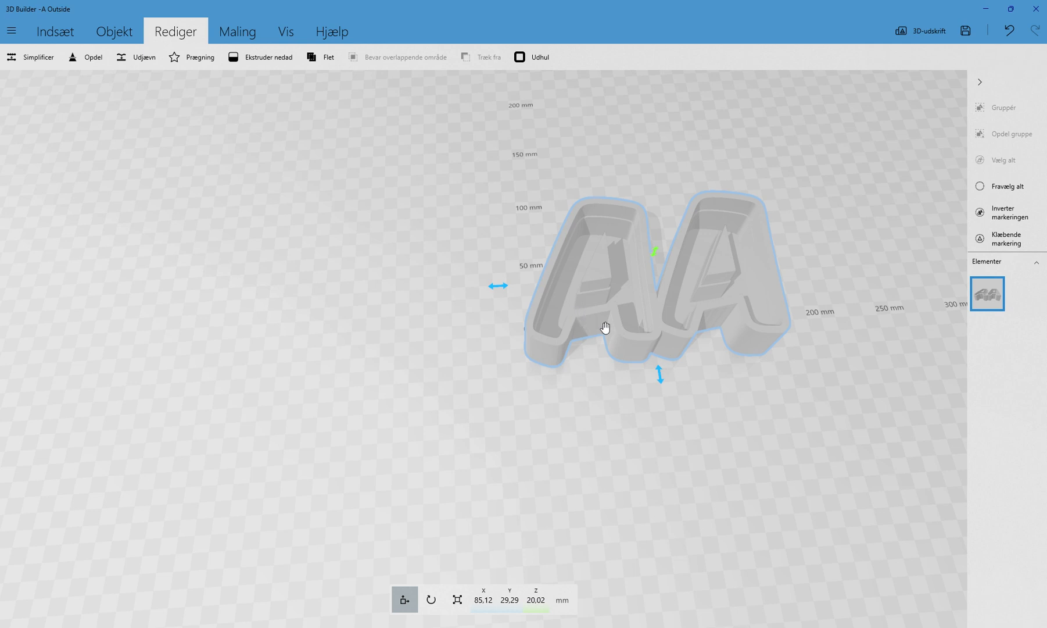
key(ctrl+d)
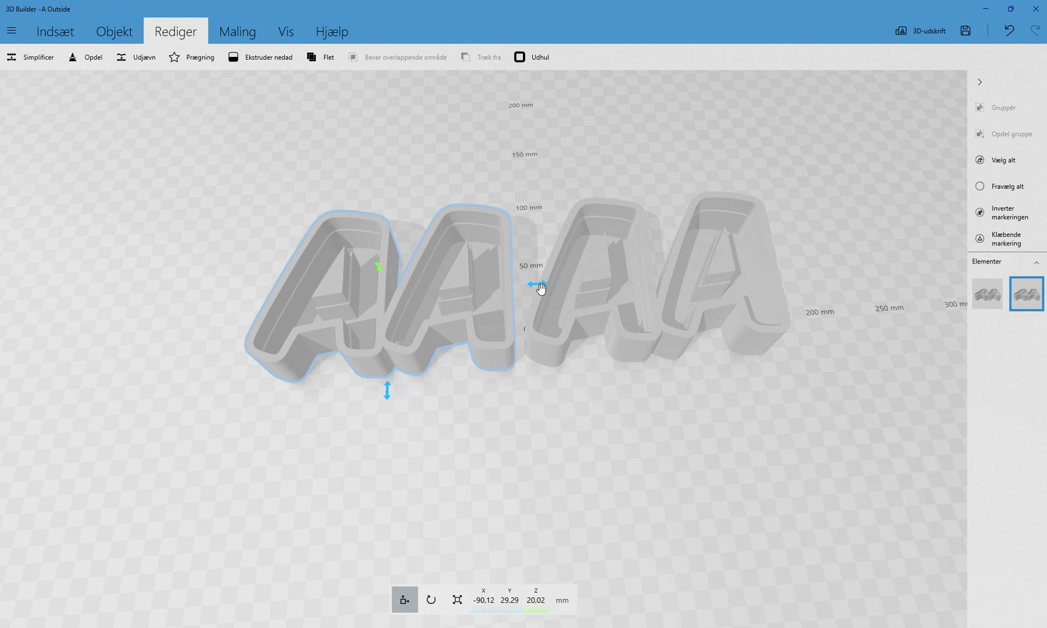
mouse_move(535, 285)
mouse_down()
mouse_move(593, 285)
mouse_move(554, 287)
mouse_up()
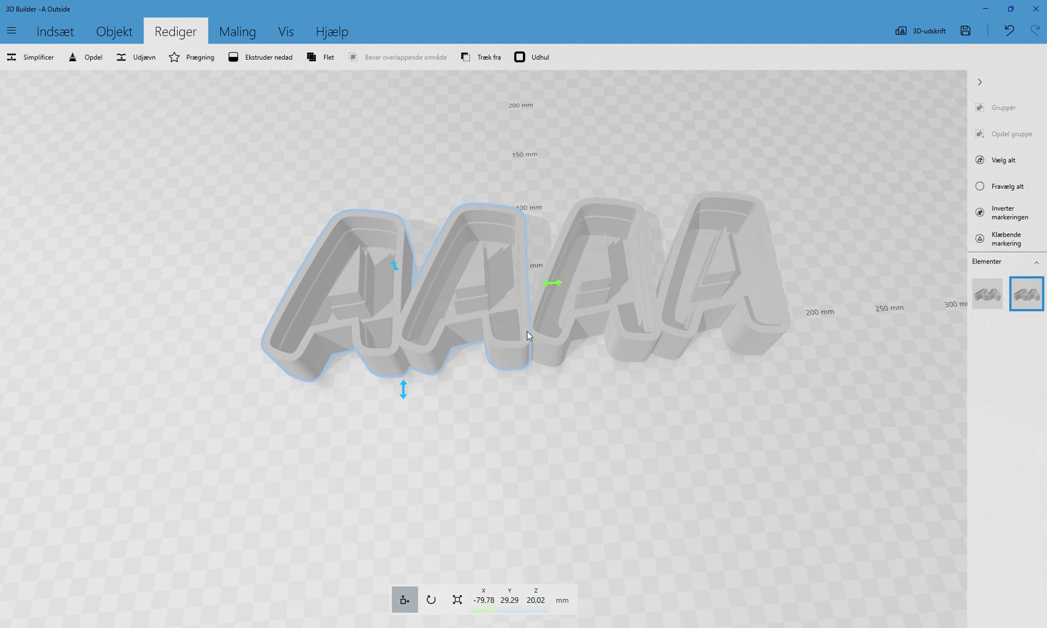
Step: Add a custom cube with width and height set to 15 mm to the scene
click(67, 31)
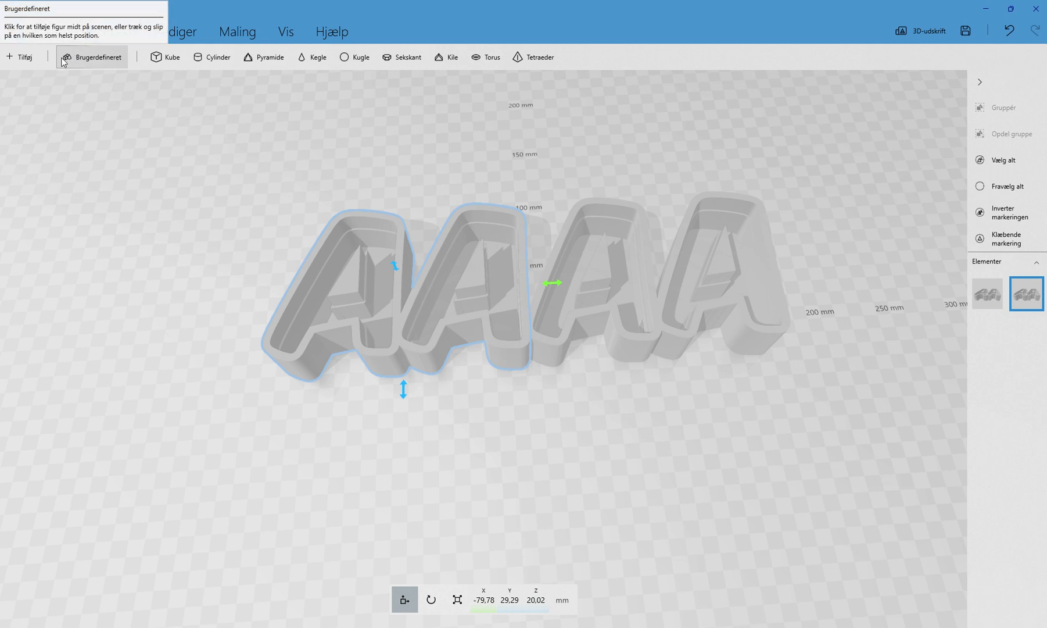
click(103, 59)
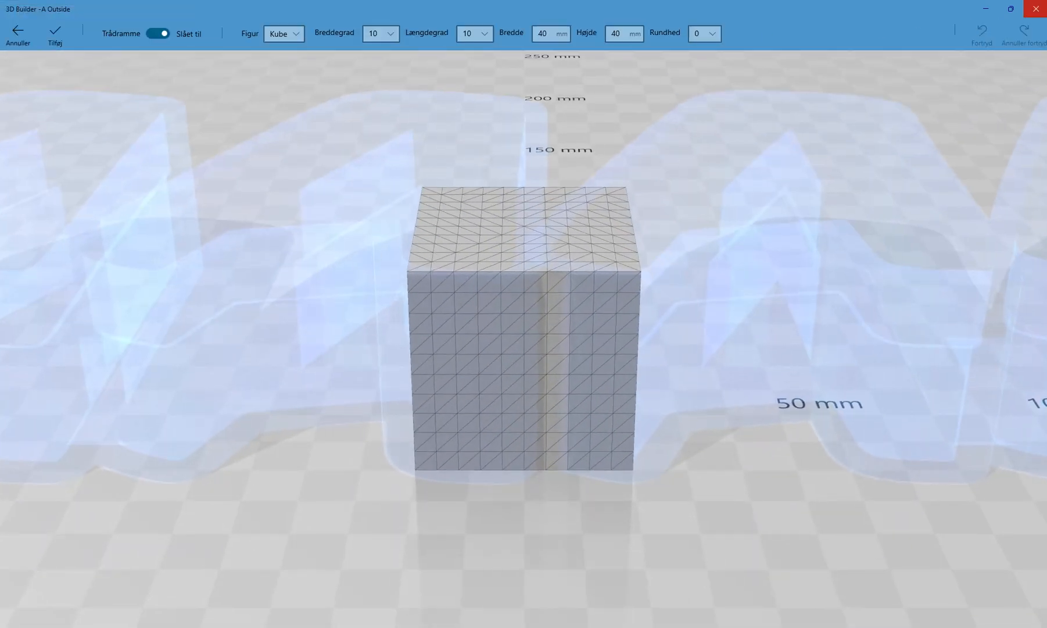
click(1012, 9)
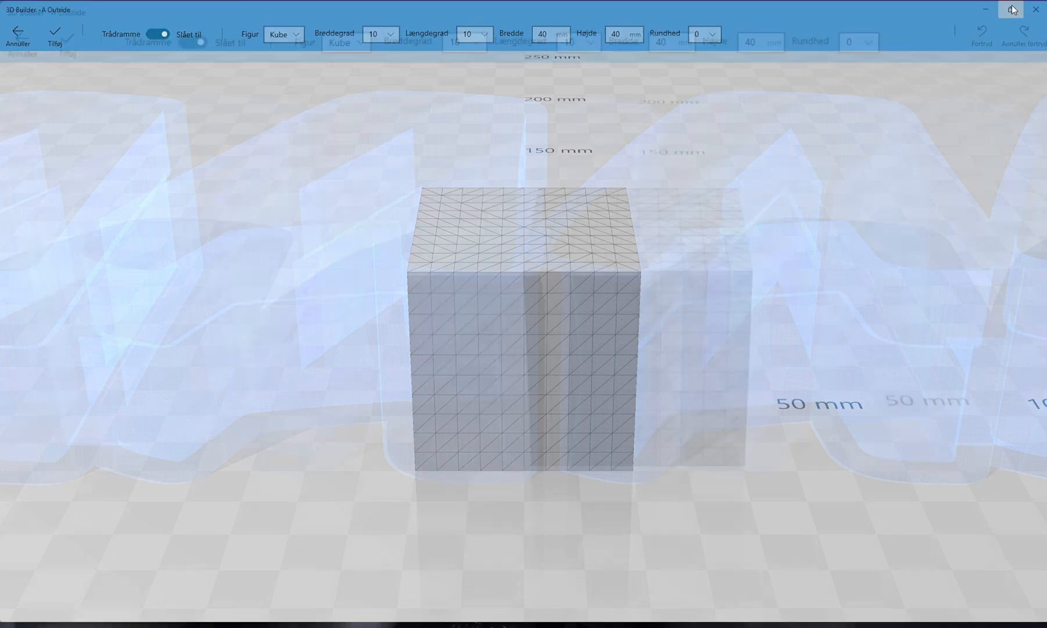
click(553, 41)
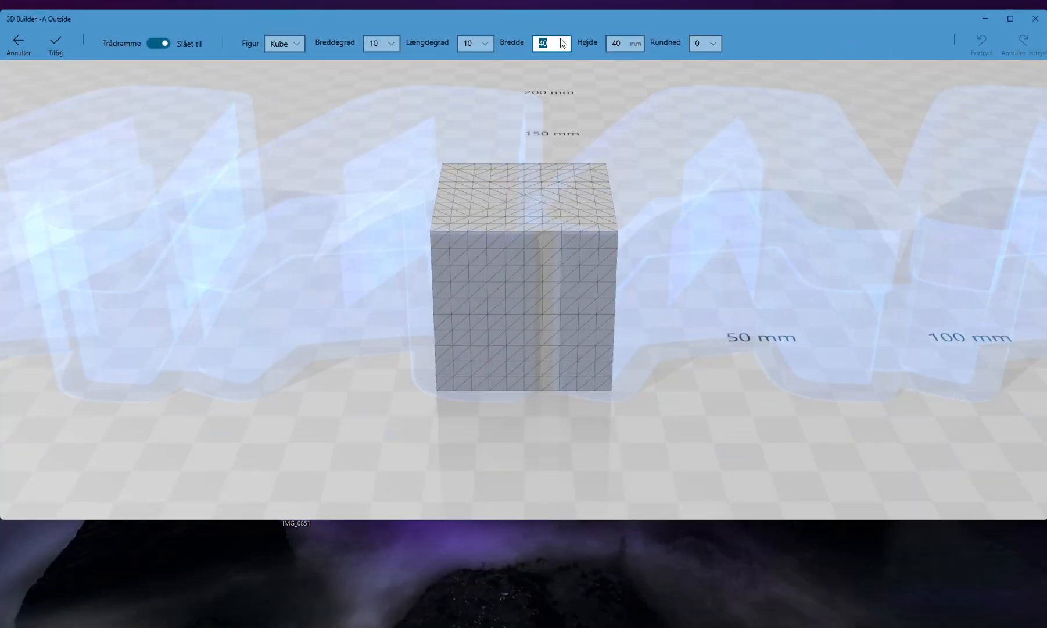
text(15)
key(Tab)
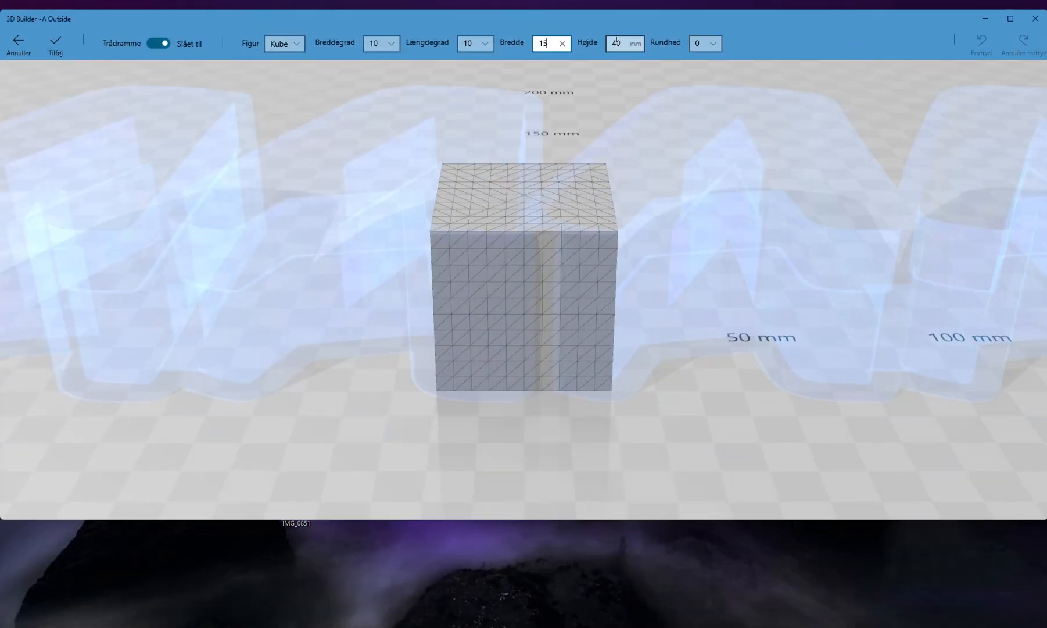
text(15)
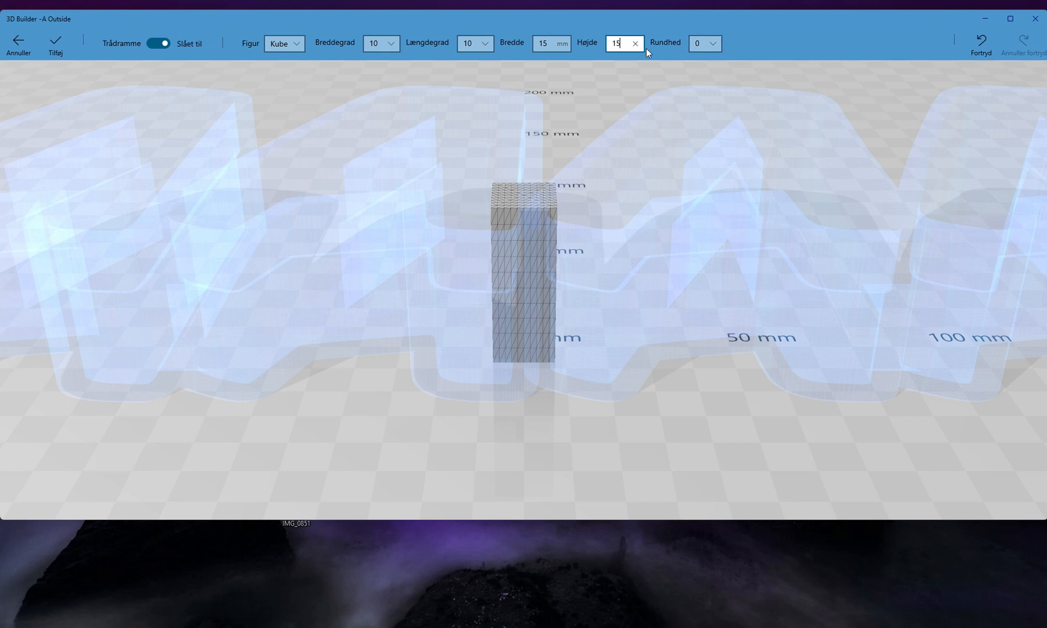
click(56, 43)
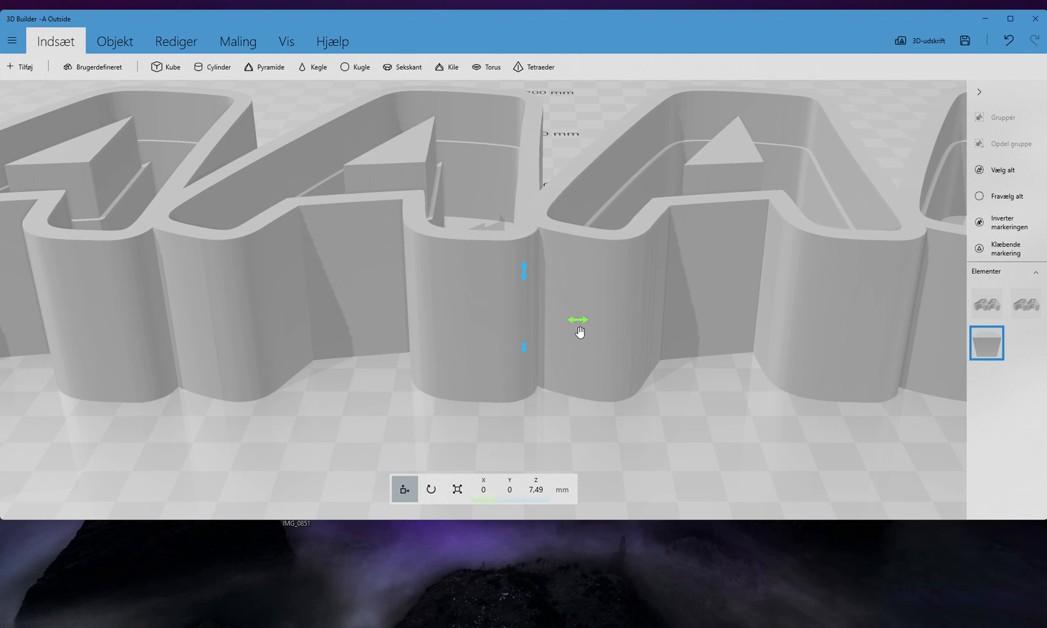
Step: Move the cube in front of the letters to Y about -35.6 mm and overlap a duplicate with it at X about -13.3 mm
drag(575, 317, 570, 408)
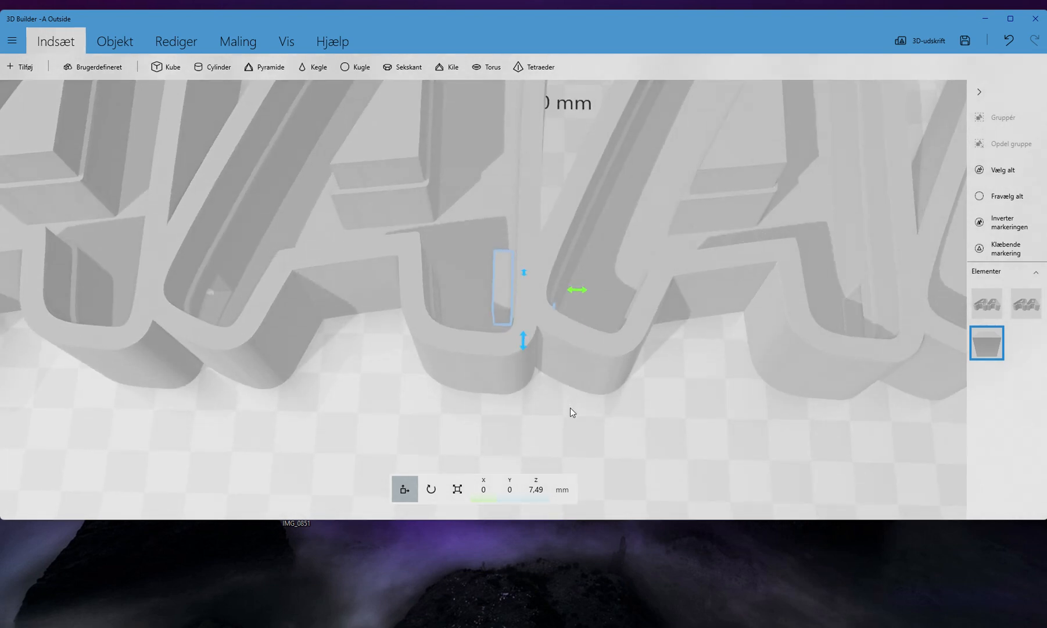
drag(526, 348, 540, 496)
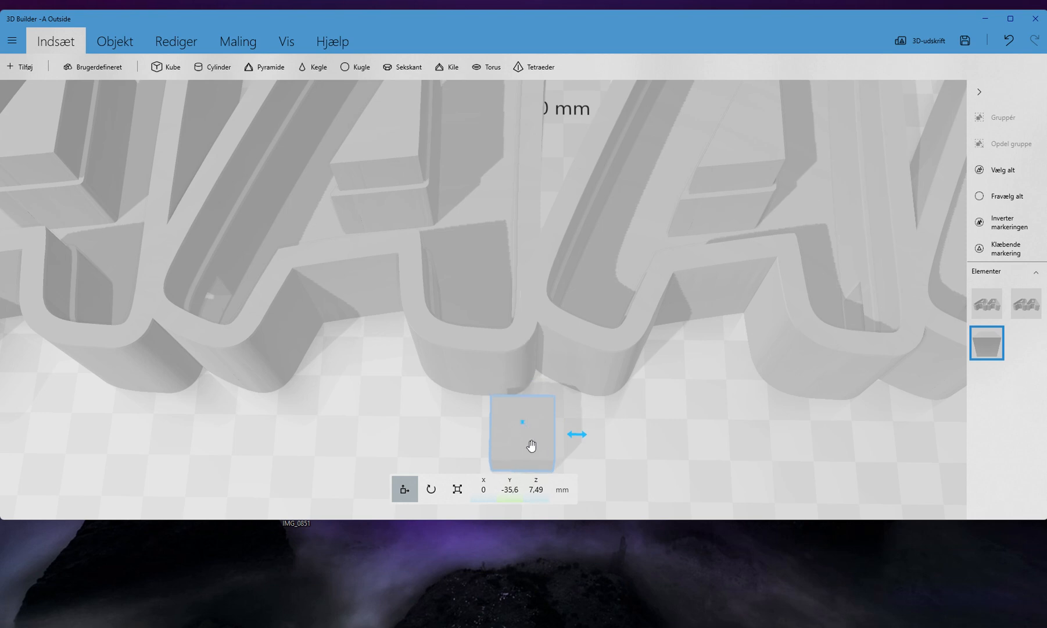
key(ctrl+d)
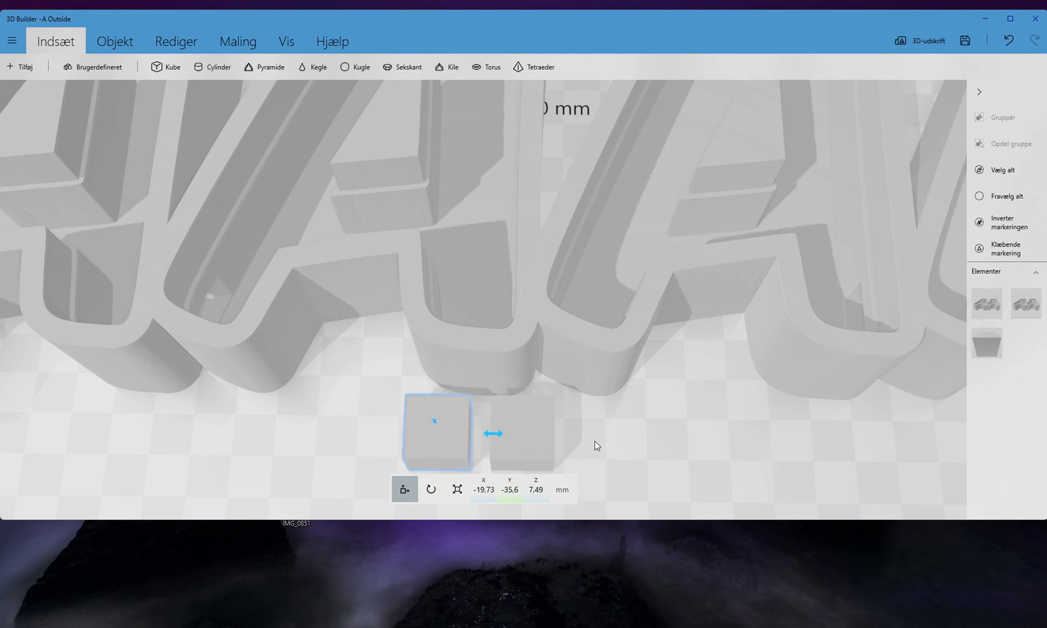
drag(495, 435, 522, 438)
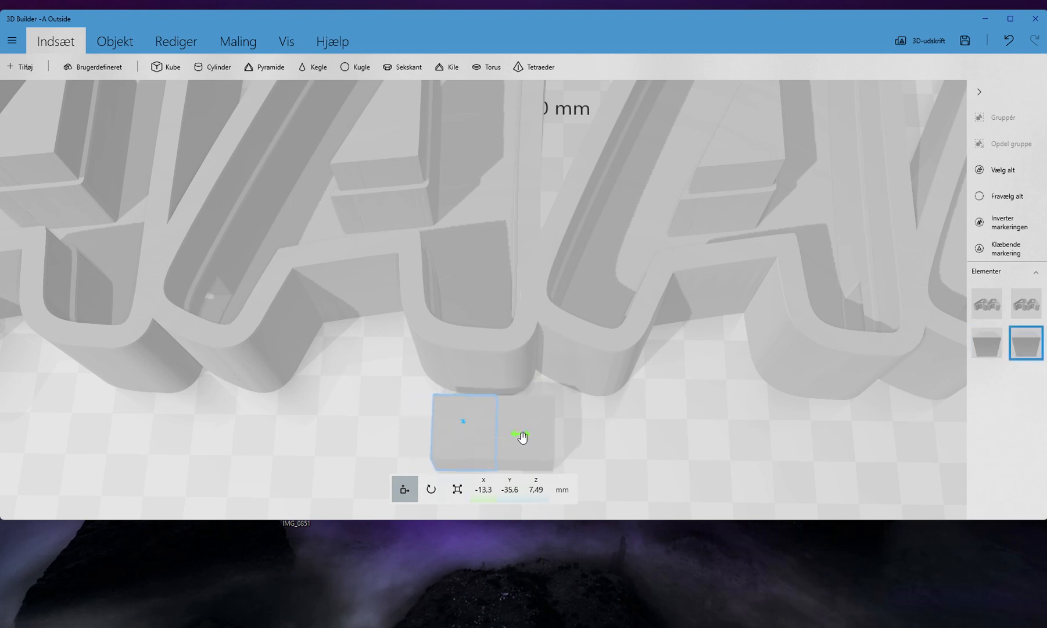
Step: Merge the two overlapping 15 mm cubes into one rectangular block
ctrl+click(534, 447)
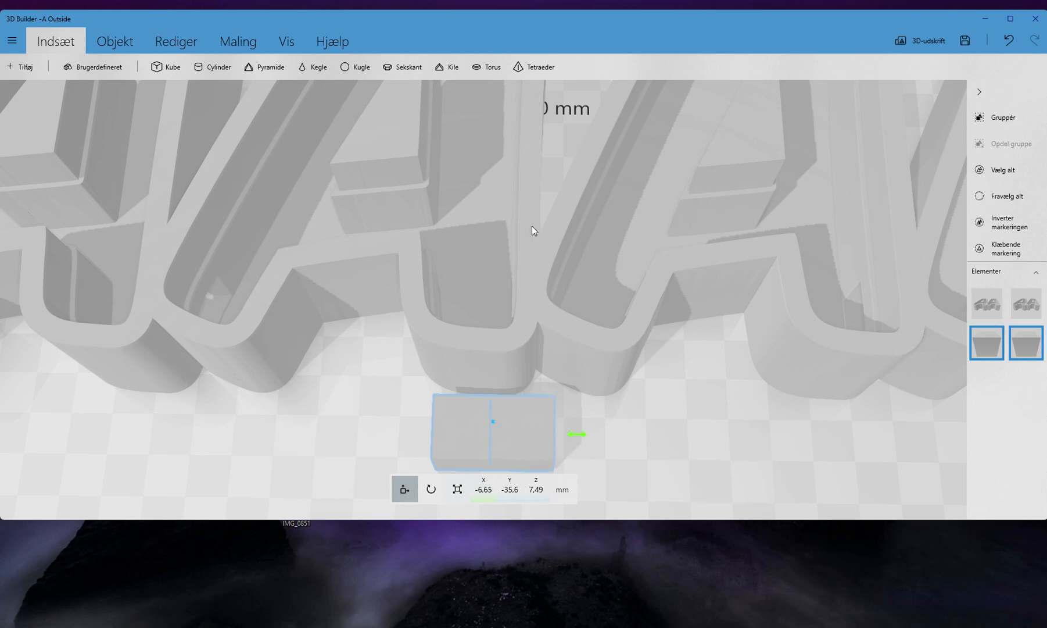
click(176, 41)
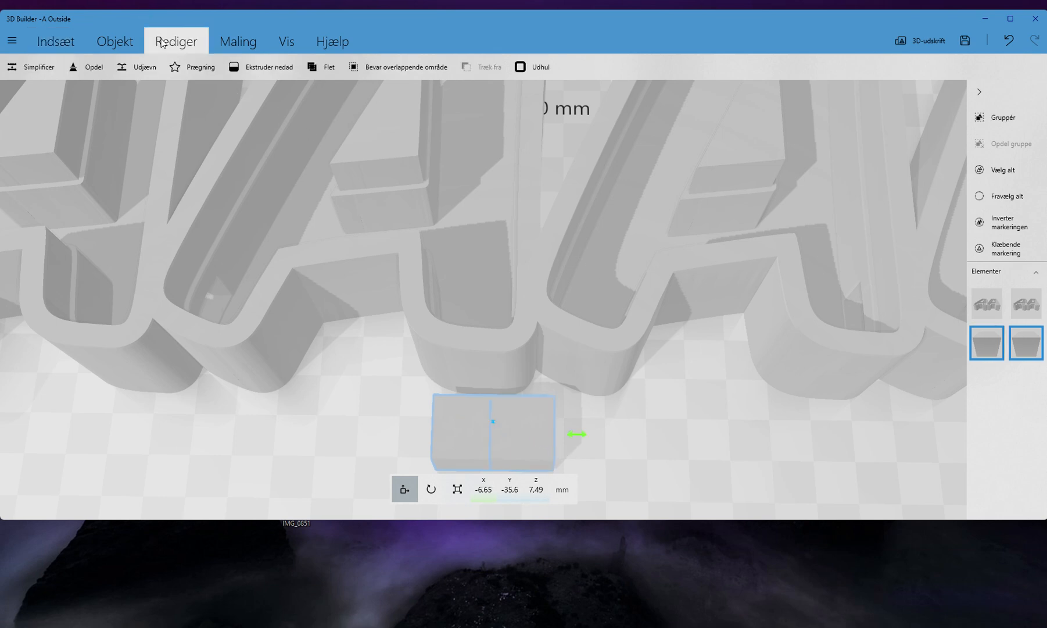
click(333, 66)
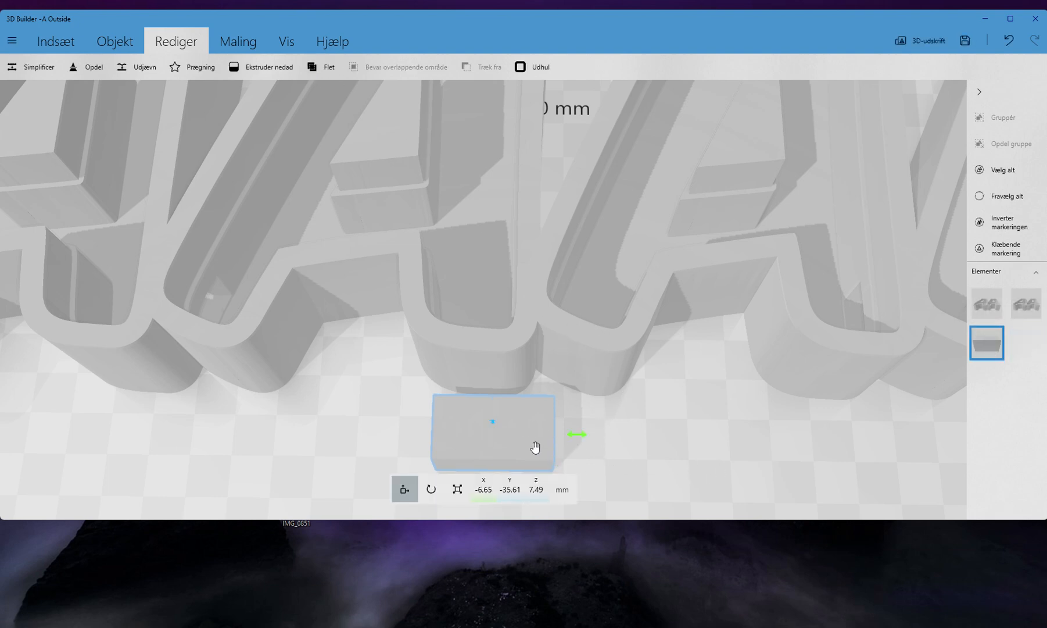
Step: Raise the rectangular block to Z about 9.9 mm and place it across the two letter pairs' adjoining walls at X about -0.4 mm
right_drag(715, 434, 704, 311)
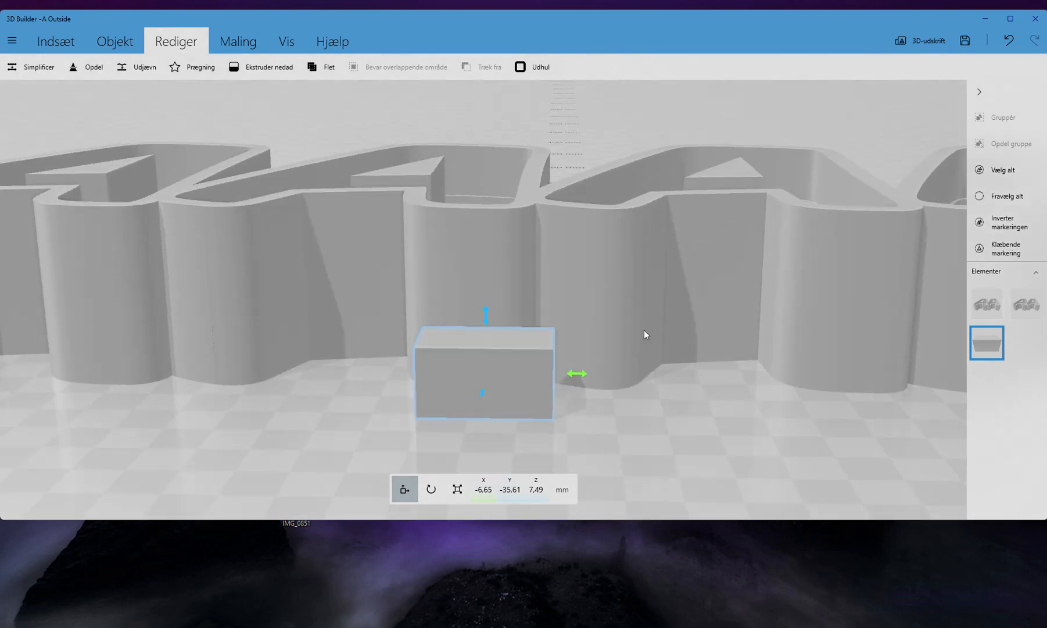
drag(486, 312, 487, 301)
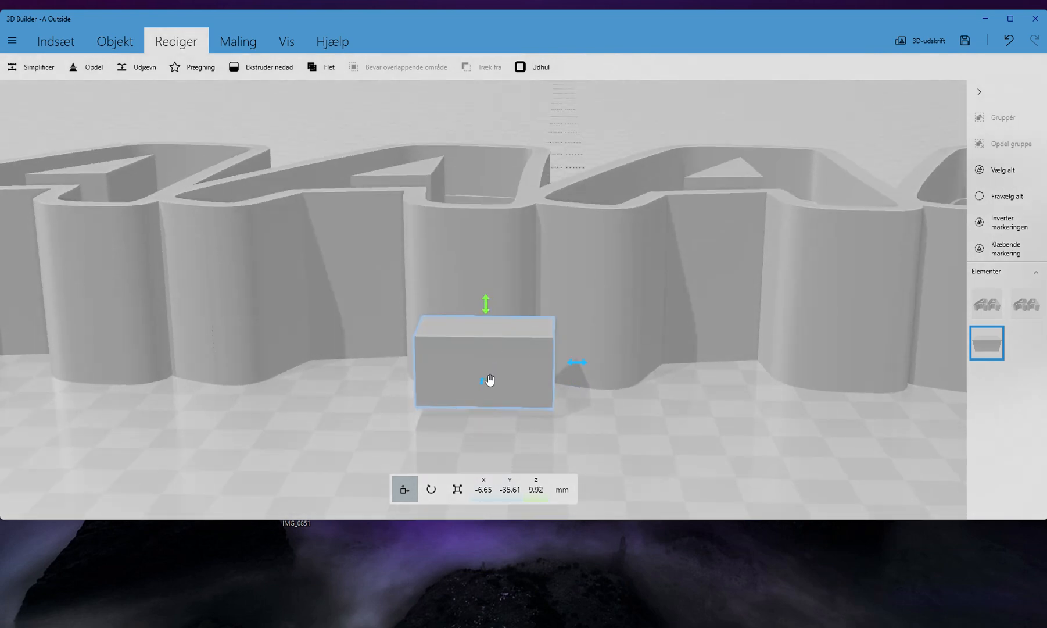
drag(481, 383, 493, 336)
right_drag(724, 429, 671, 489)
drag(570, 322, 591, 334)
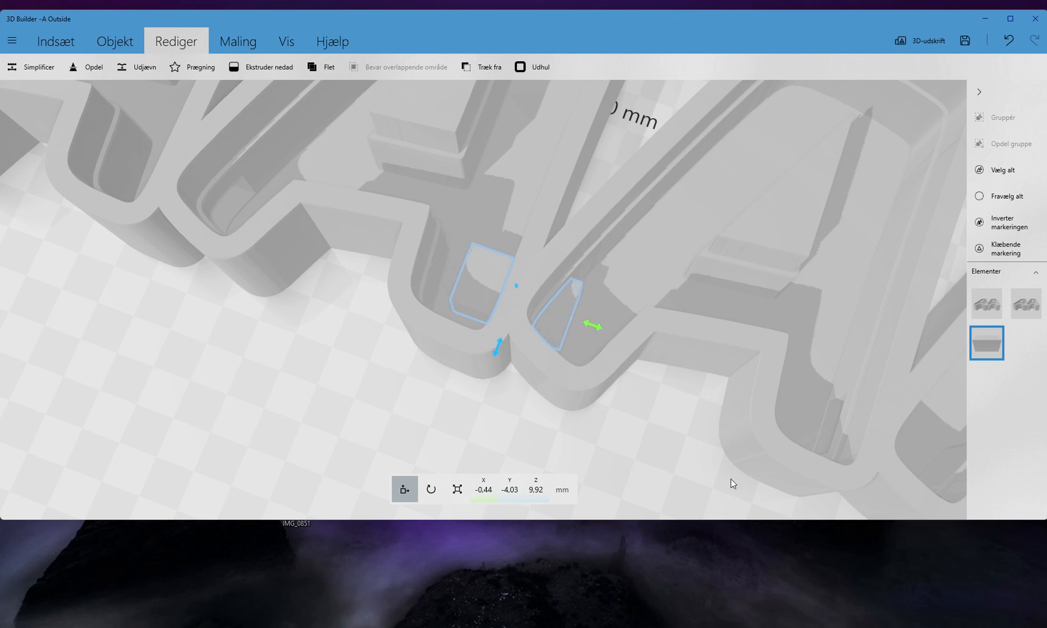
Step: Shift the block to Y about -7.4 mm and subtract it from both letter pairs to cut an opening through their adjoining walls
right_drag(731, 484, 316, 418)
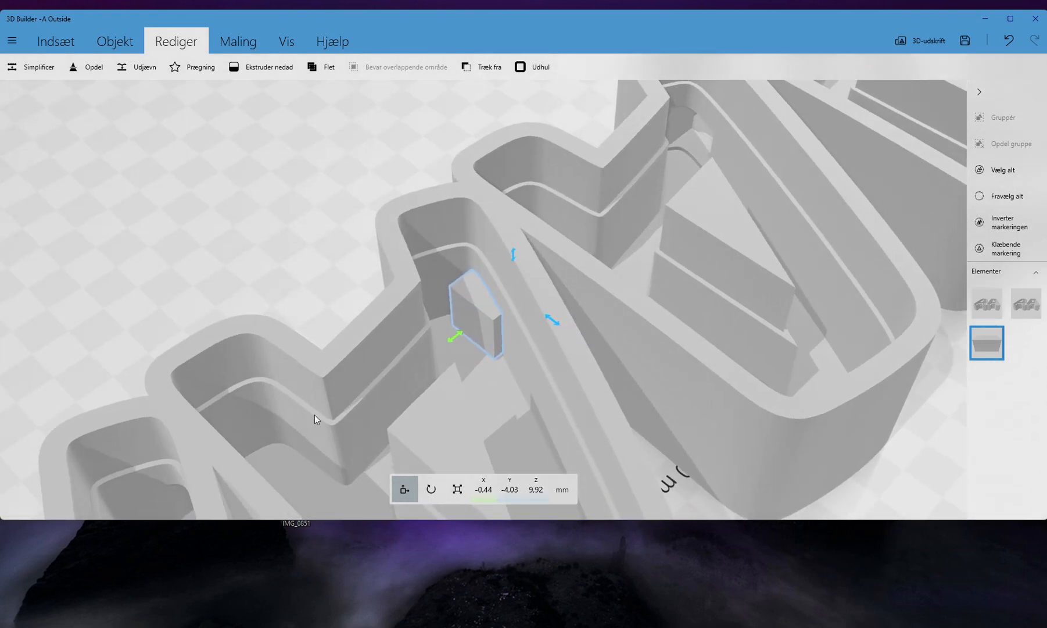
right_drag(859, 444, 634, 400)
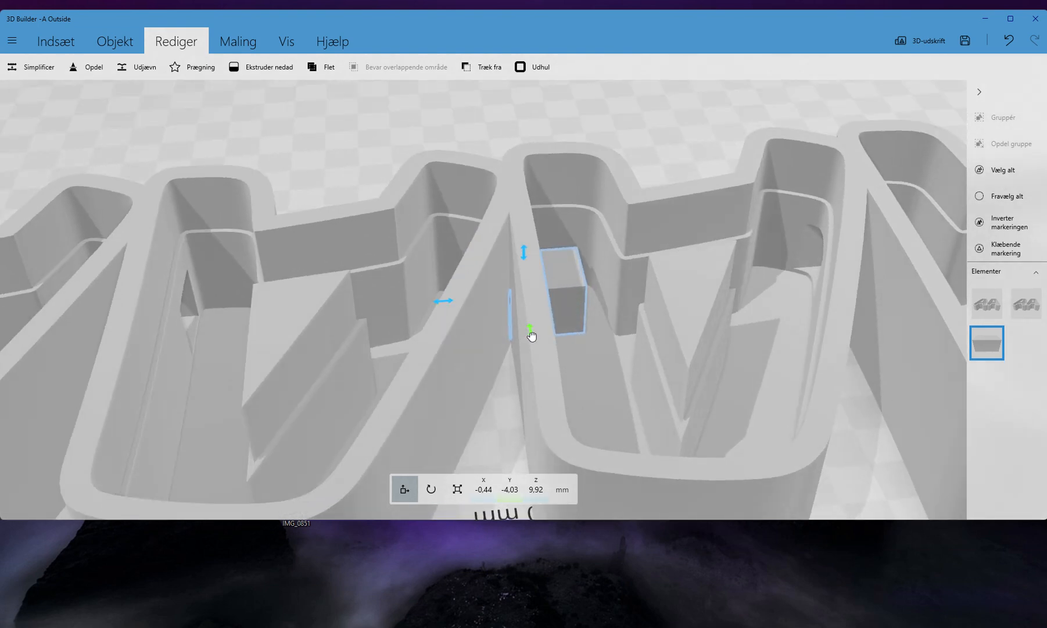
drag(532, 336, 528, 329)
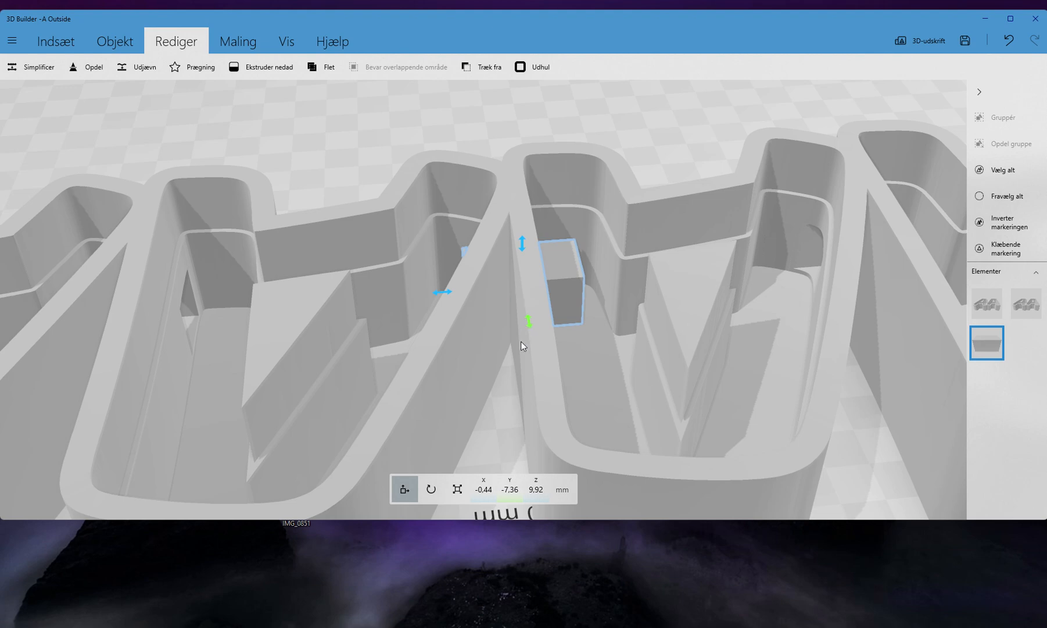
right_drag(522, 345, 1041, 349)
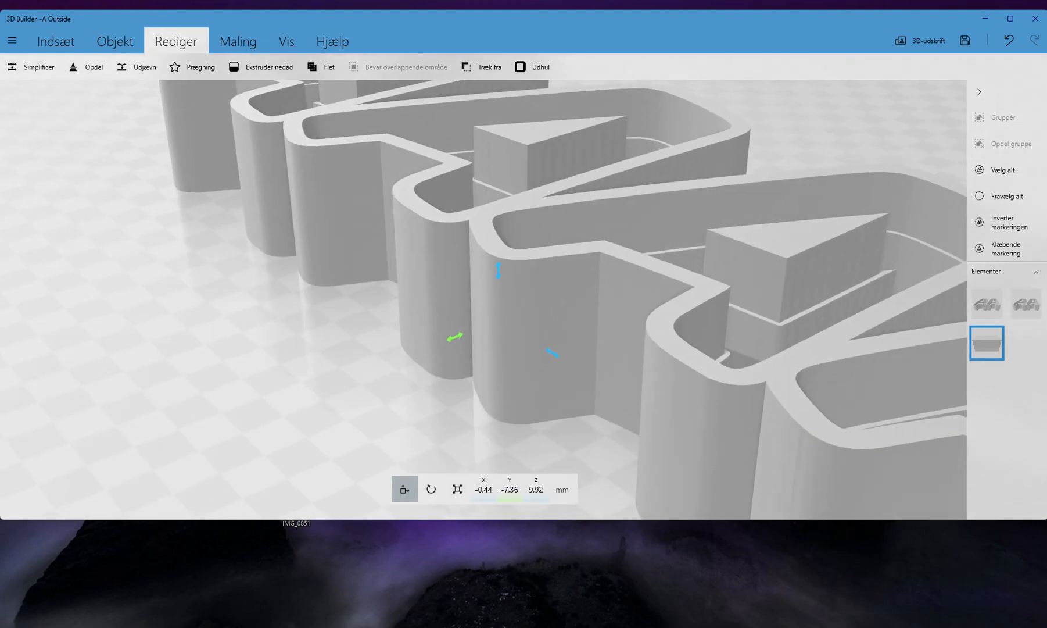
drag(755, 347, 754, 369)
right_drag(266, 397, 413, 562)
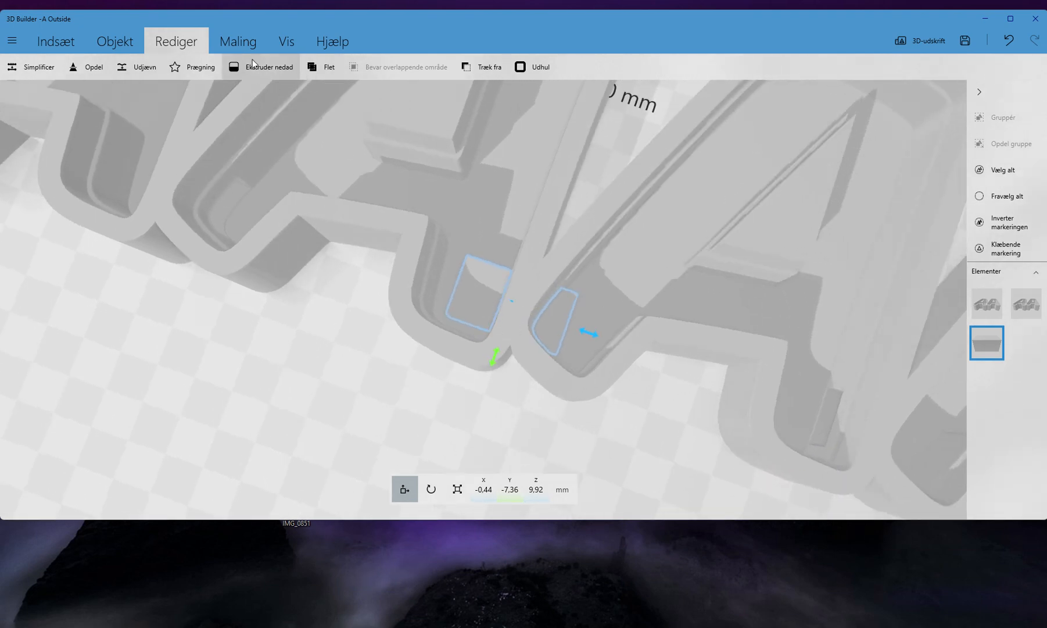
click(486, 70)
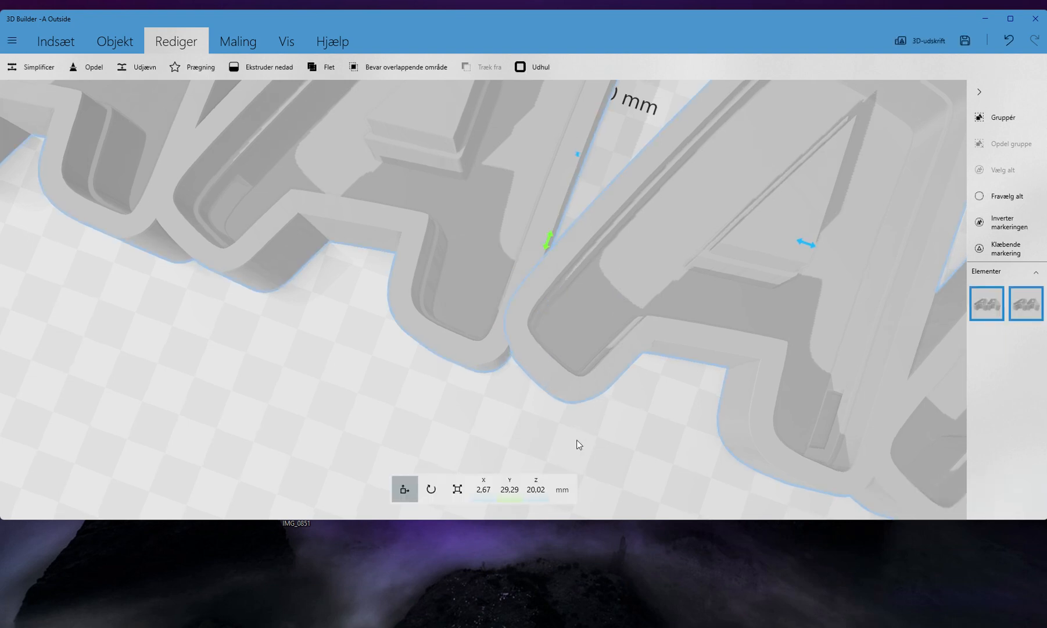
drag(577, 440, 724, 358)
Step: Shift the right letter pair slightly forward to Y about 27.5 mm
click(791, 232)
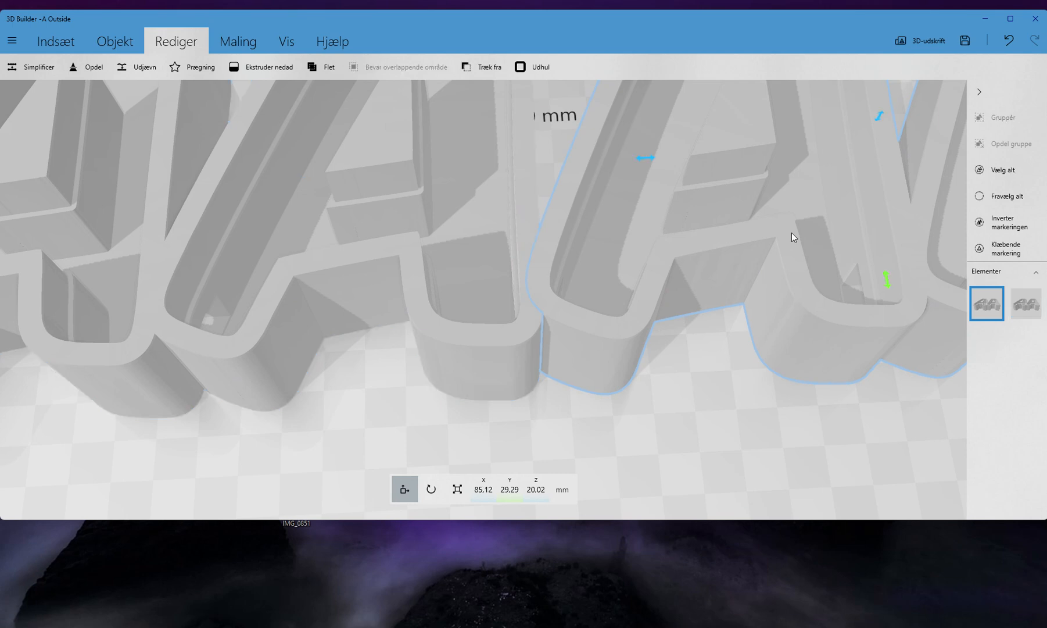
mouse_move(639, 159)
mouse_down()
mouse_move(713, 164)
mouse_move(638, 165)
mouse_up()
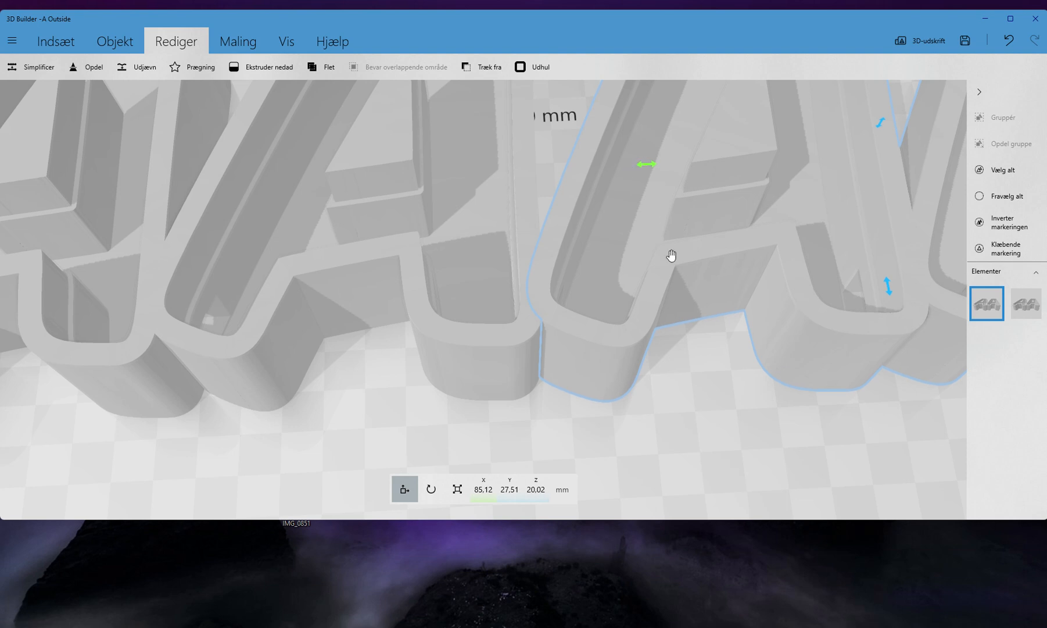
scroll(731, 403, down, 5)
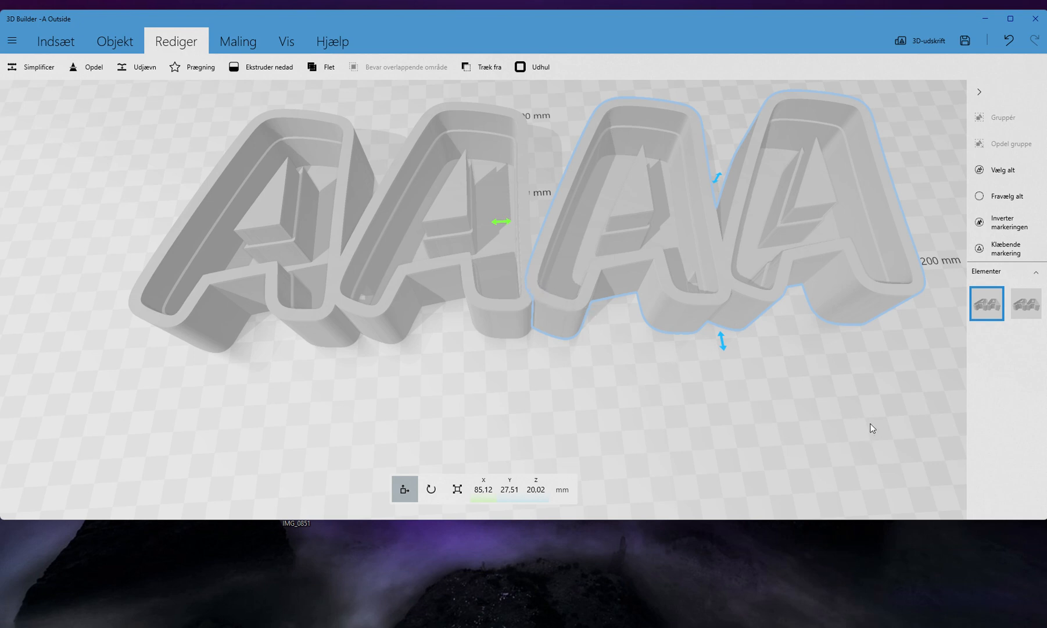
Step: Park a duplicate of the right letter pair in front at Y about -145.8 mm and subtract the original from the left pair
key(ctrl+d)
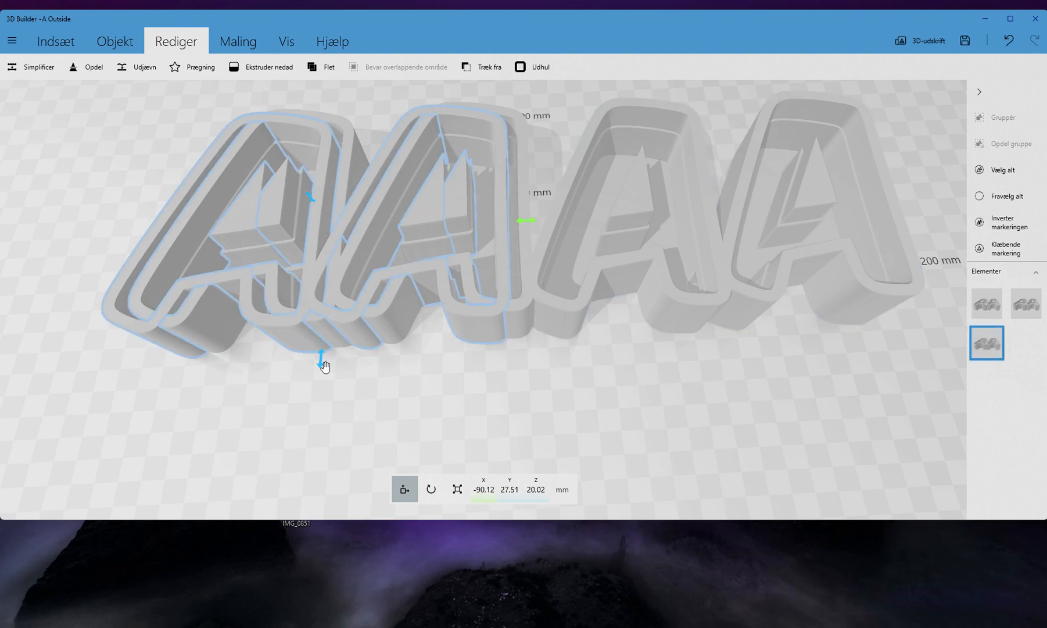
drag(320, 362, 185, 540)
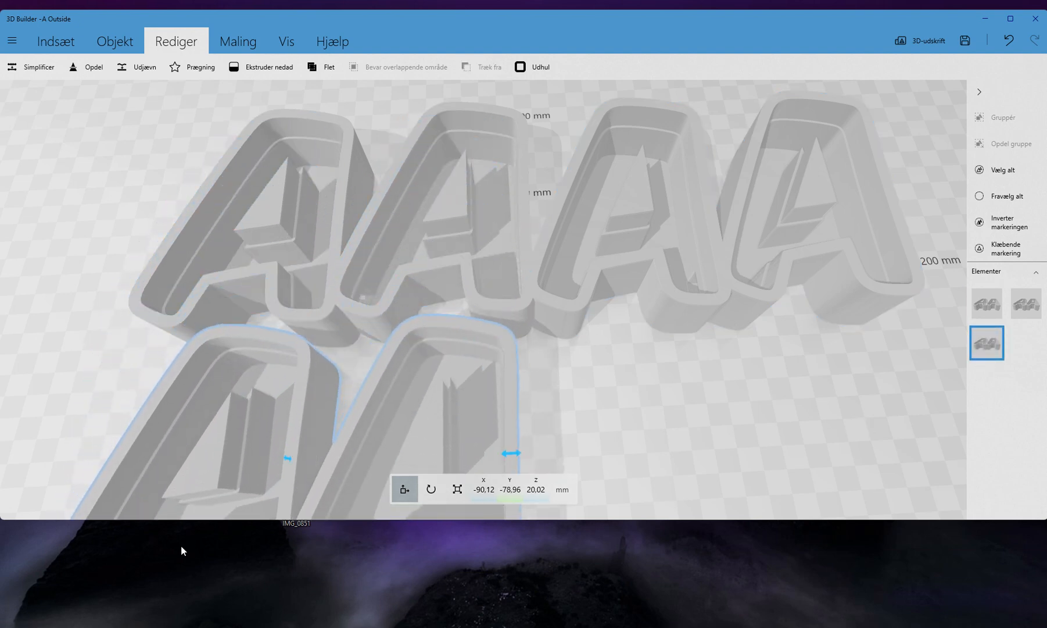
drag(439, 370, 402, 526)
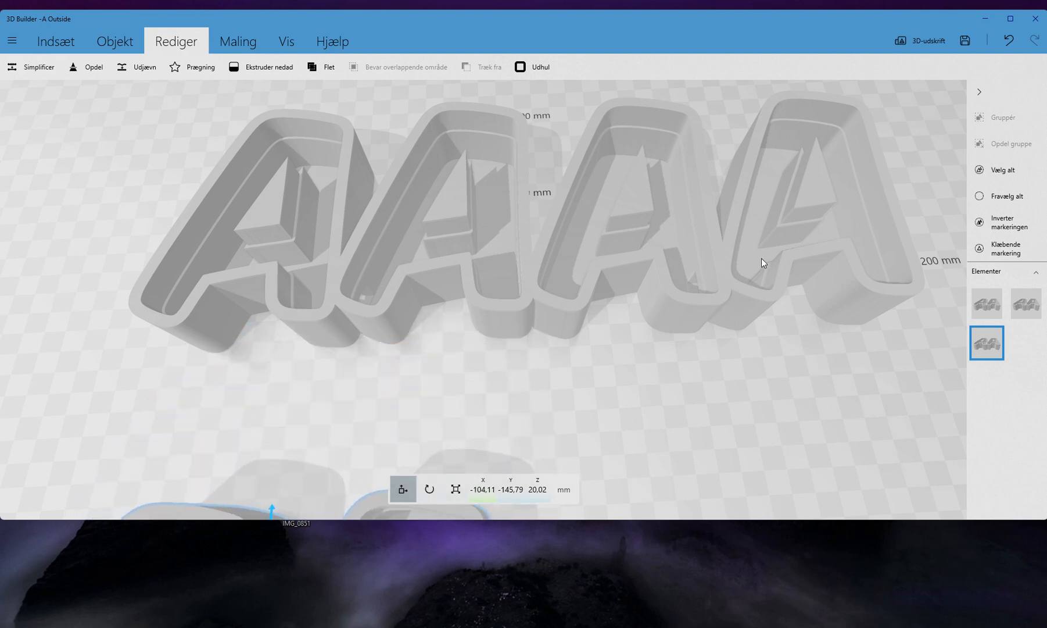
click(681, 217)
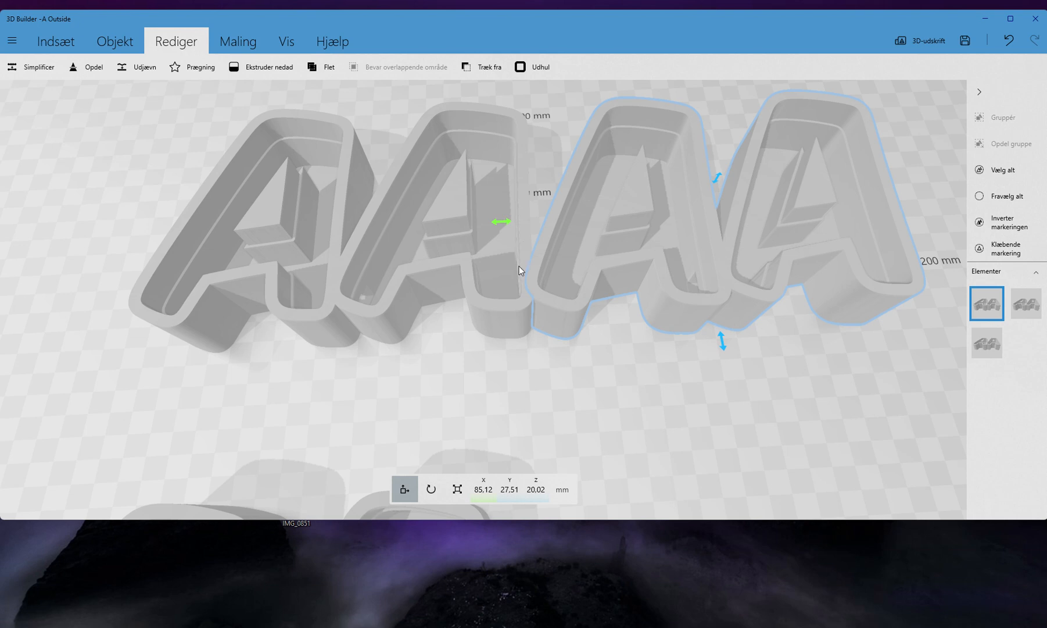
click(475, 67)
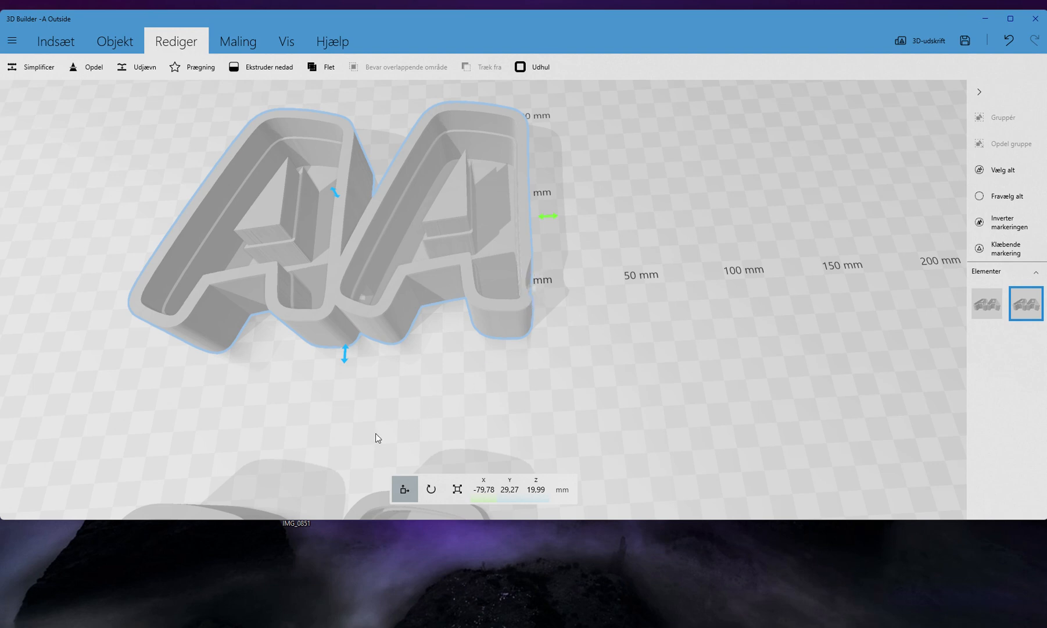
Step: Move the parked letter pair back beside the remaining pair at X about 90.5 mm and Y about 29.2 mm
drag(220, 518, 279, 462)
click(281, 462)
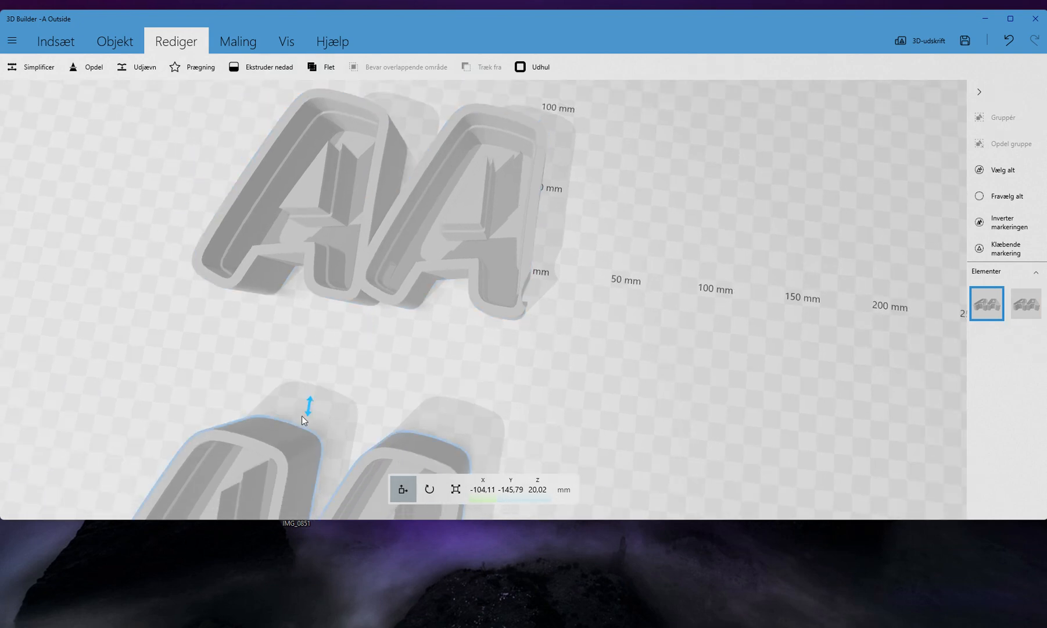
drag(301, 416, 398, 122)
drag(523, 253, 877, 226)
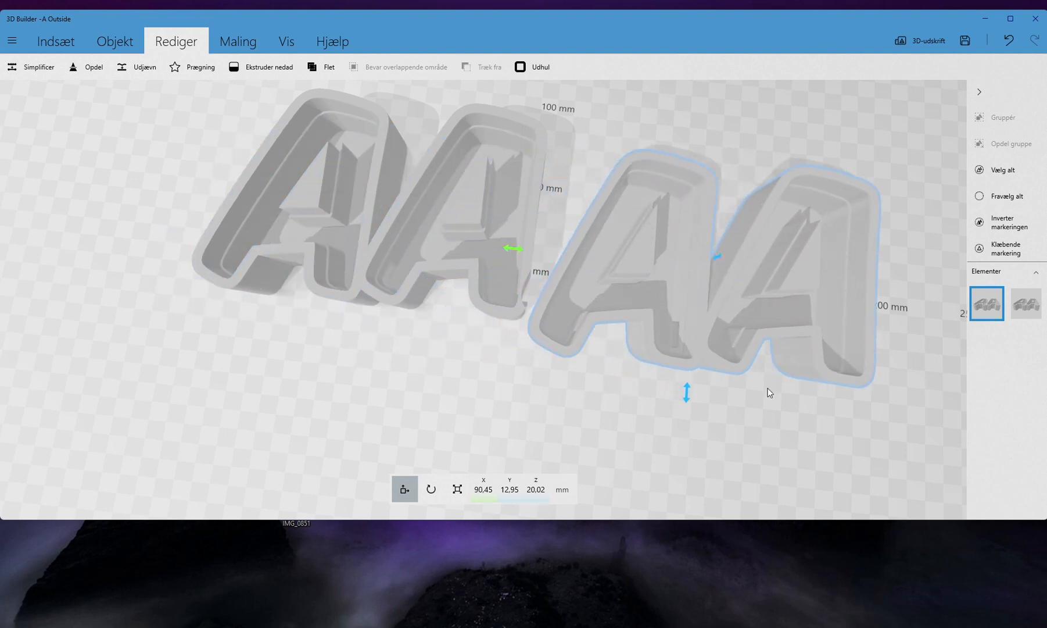
drag(688, 403, 685, 369)
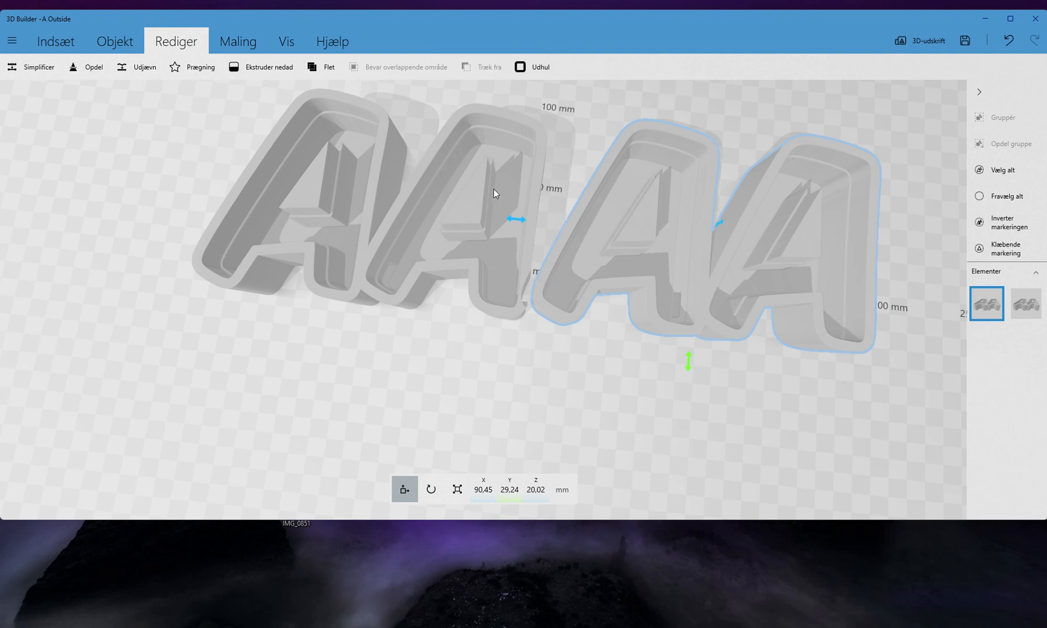
drag(608, 353, 401, 269)
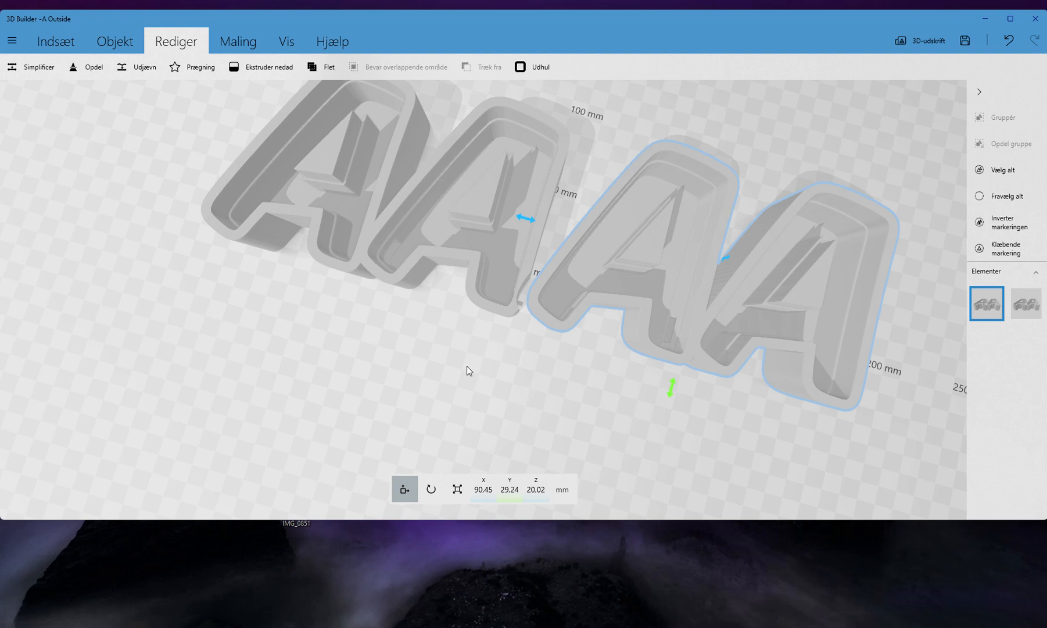
drag(467, 368, 549, 331)
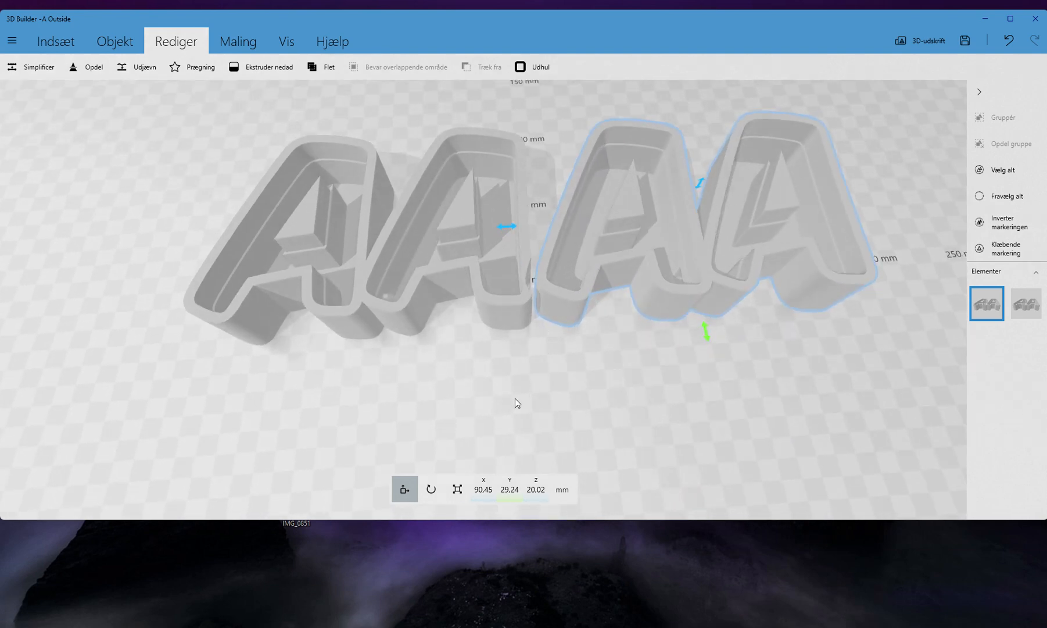
drag(409, 433, 398, 485)
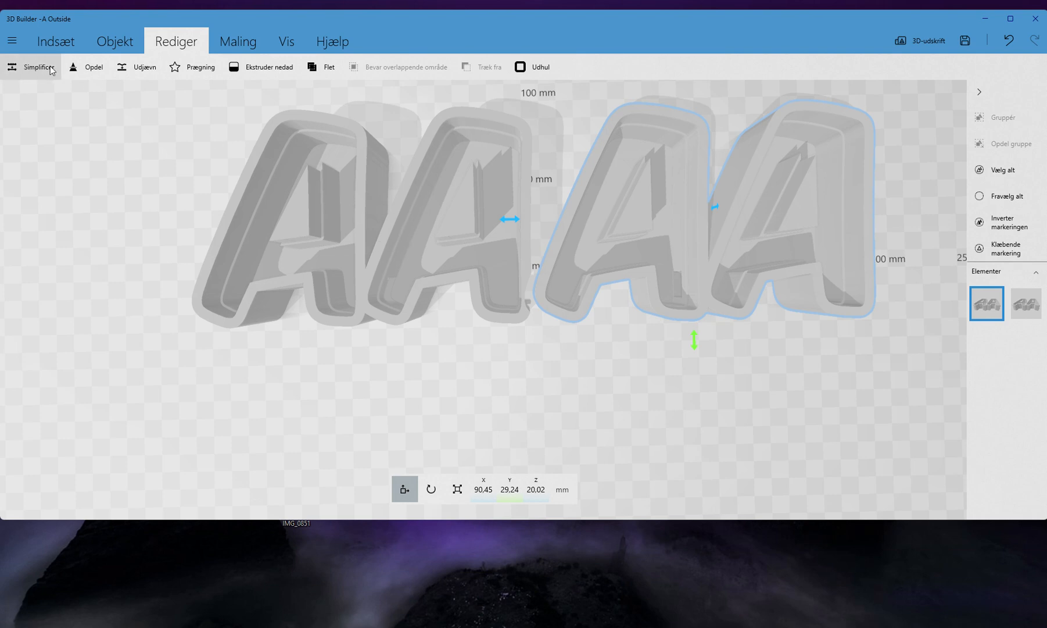
click(78, 47)
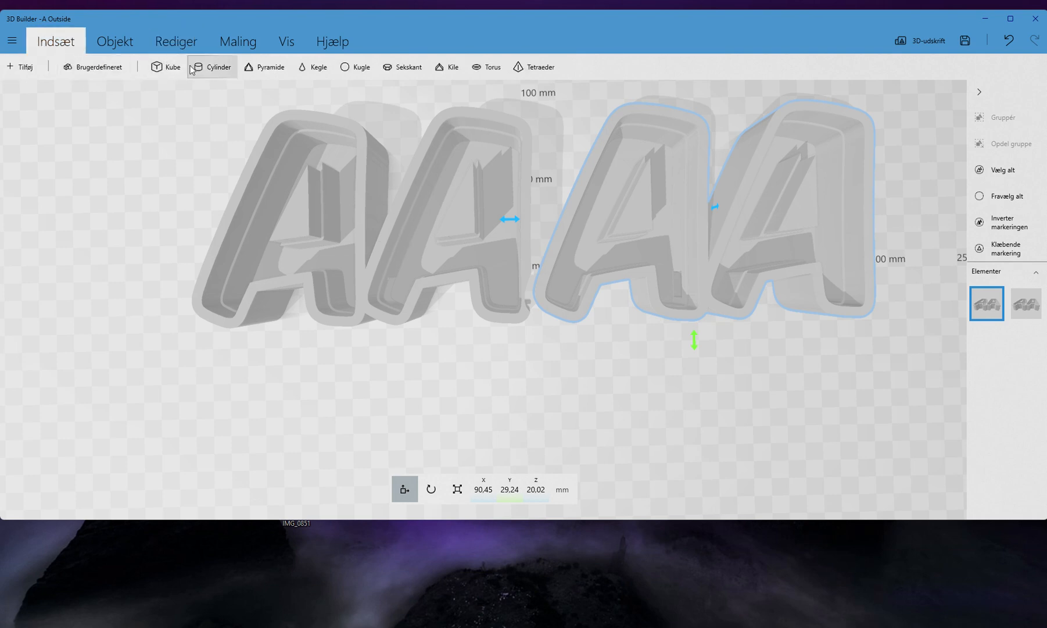
click(199, 70)
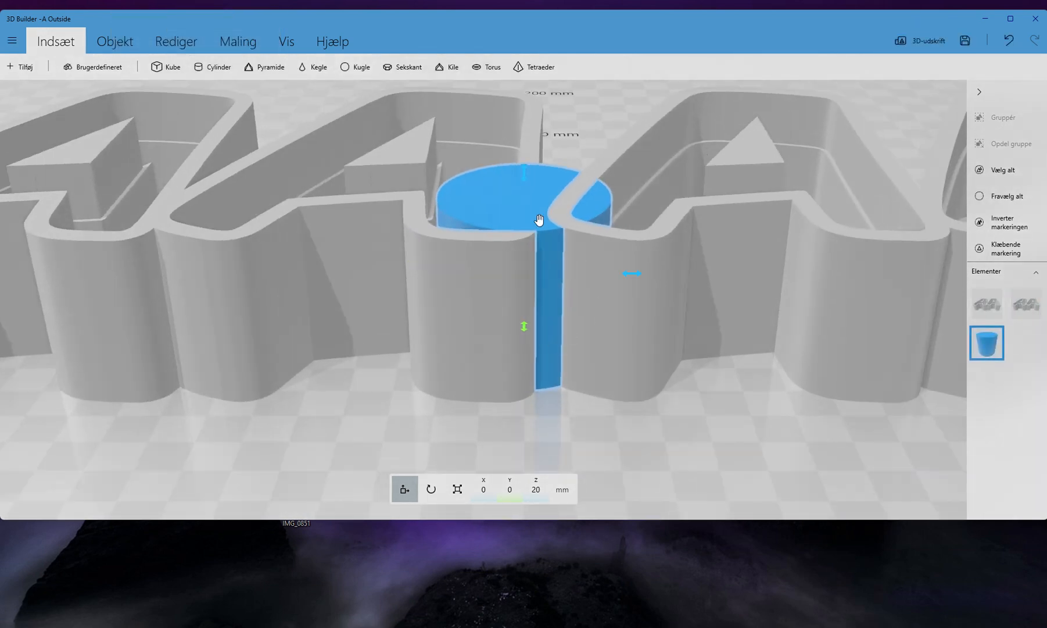
key(Delete)
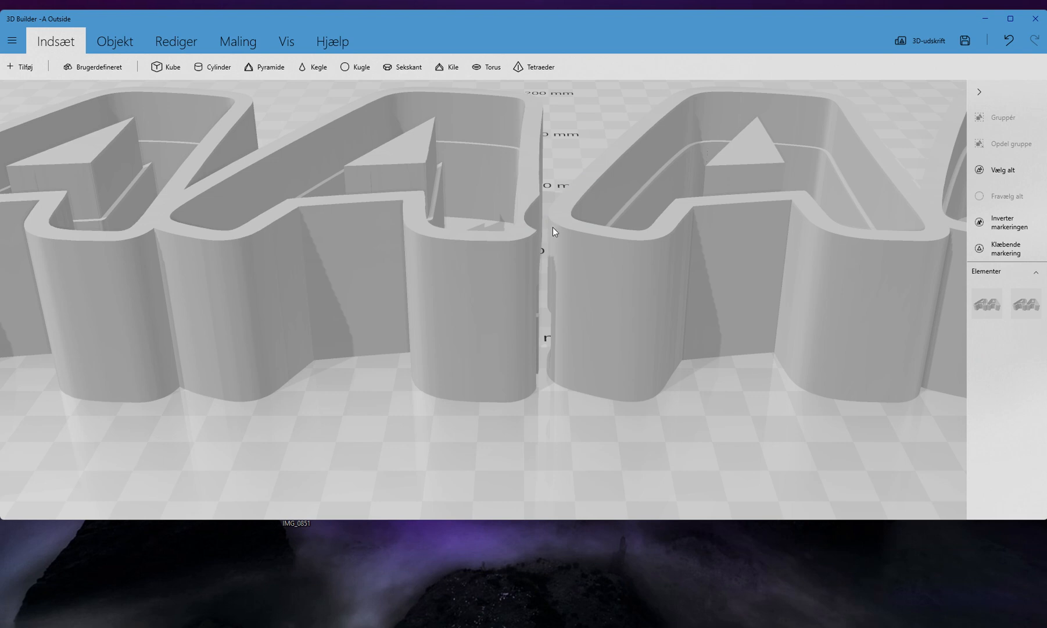
Step: Add a custom cylinder with a 2 mm radius to the scene
click(74, 69)
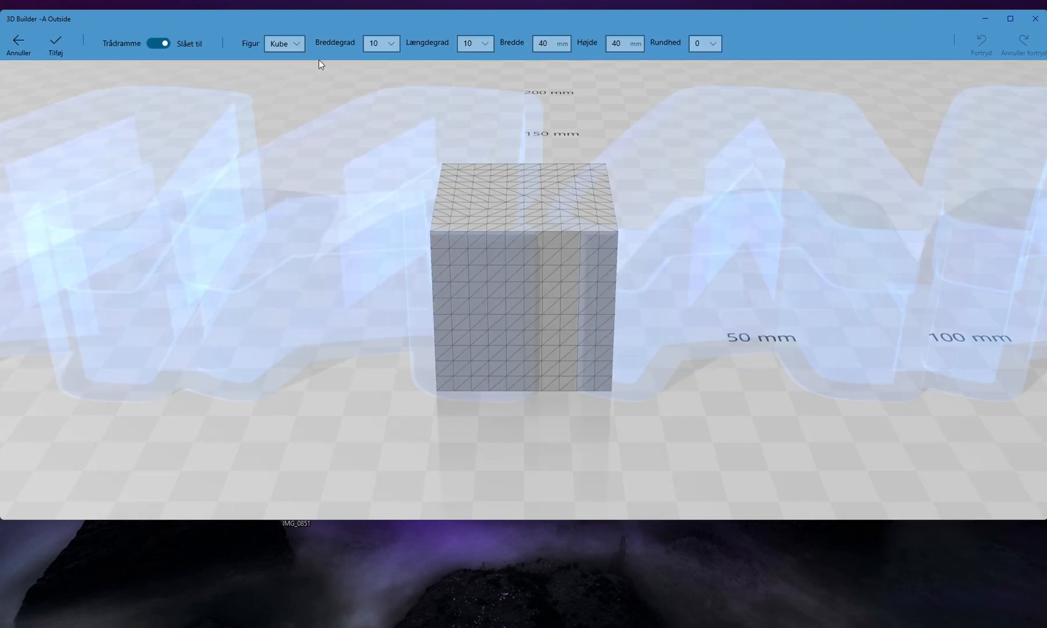
click(286, 46)
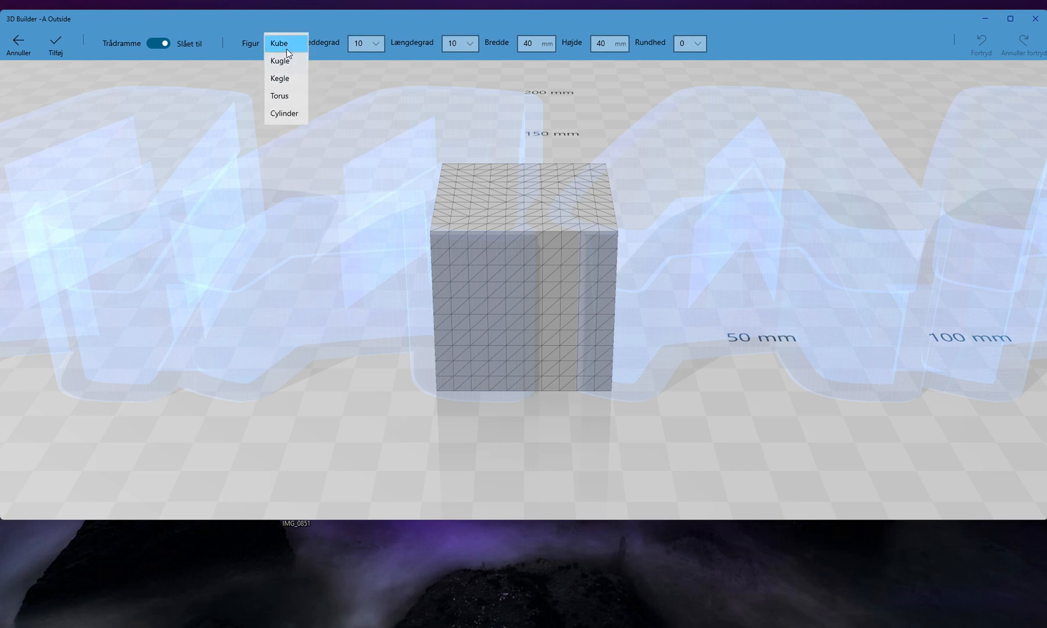
click(285, 112)
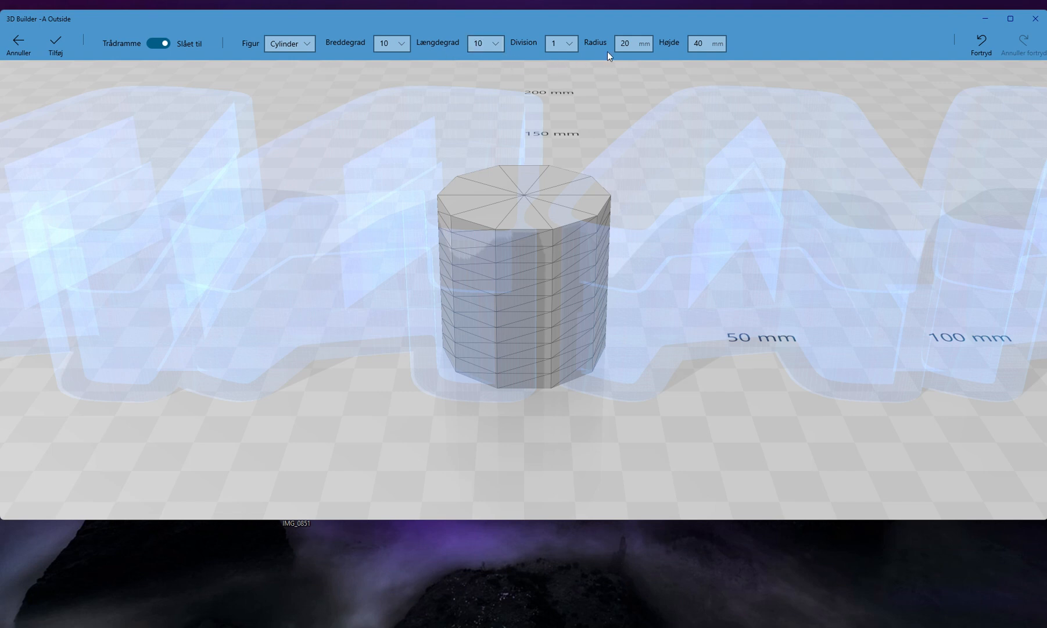
click(631, 44)
click(631, 45)
double_click(633, 44)
text(2)
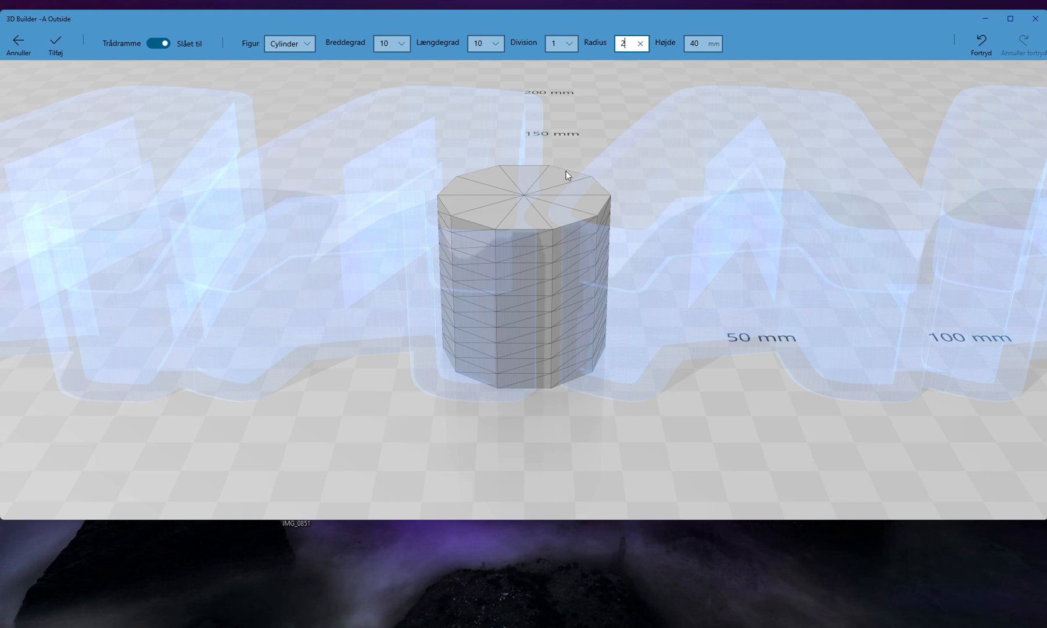
key(Return)
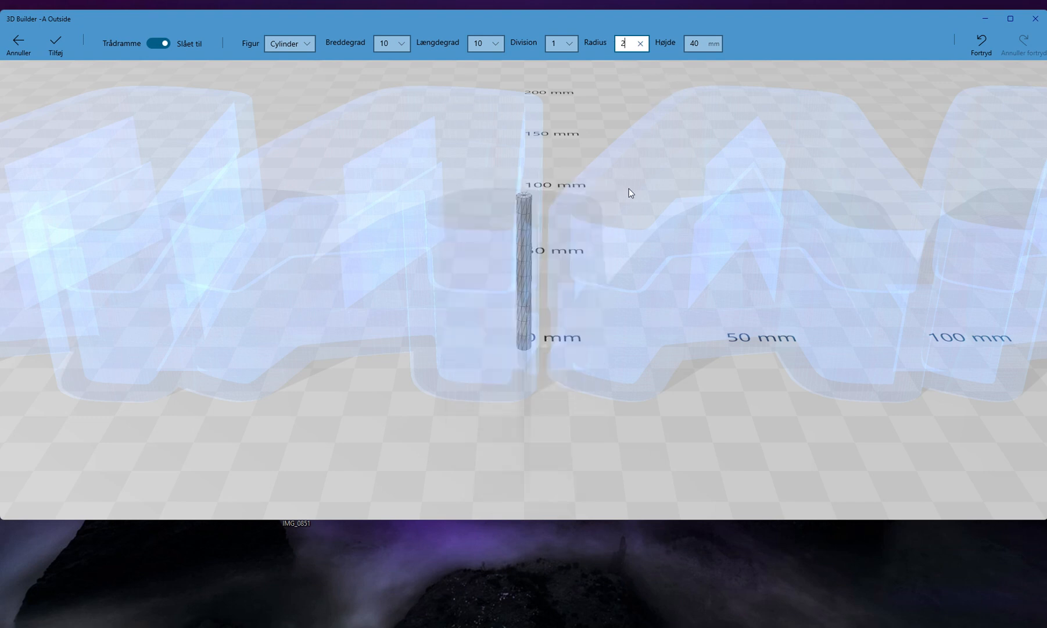
click(528, 241)
click(56, 43)
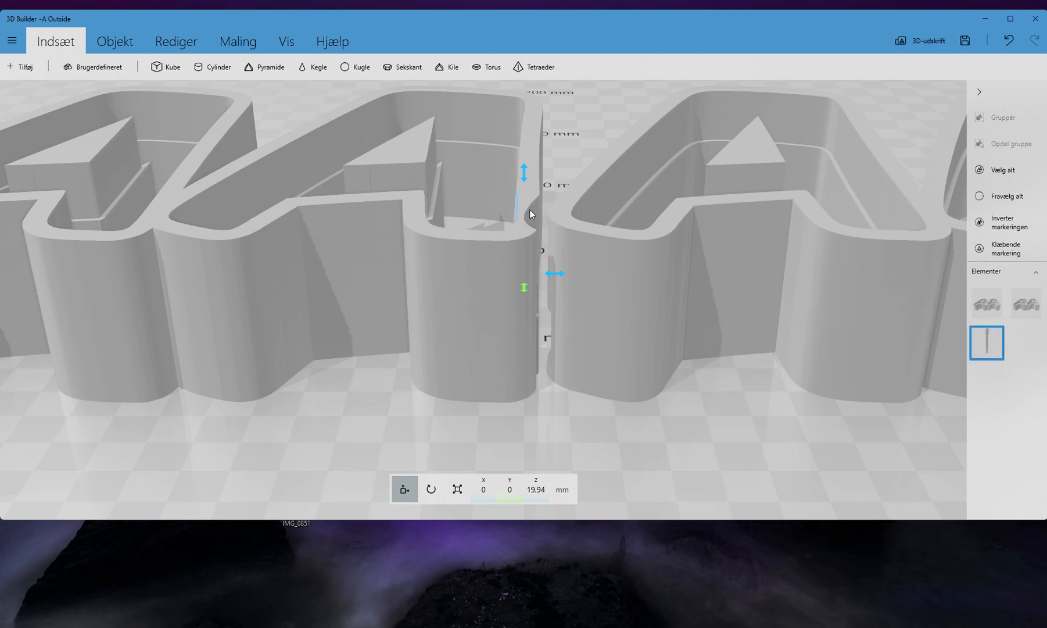
Step: Move the cylinder forward to Y about -52.6 mm and place a duplicate at X about -8.6, Y about 59.9 and Z about 13.9 mm
drag(526, 287, 569, 422)
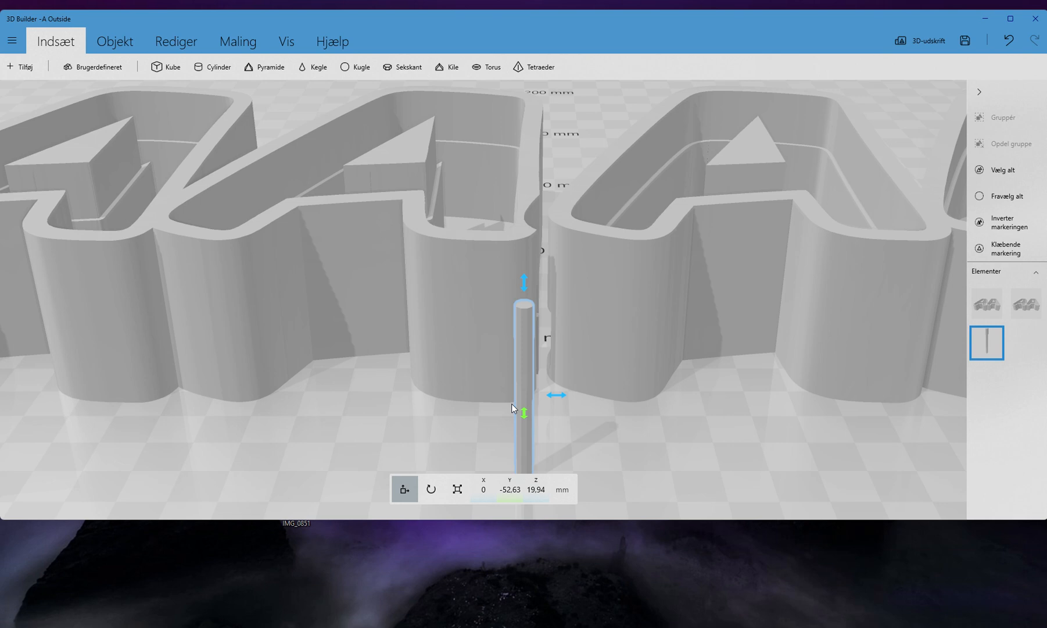
key(ctrl+d)
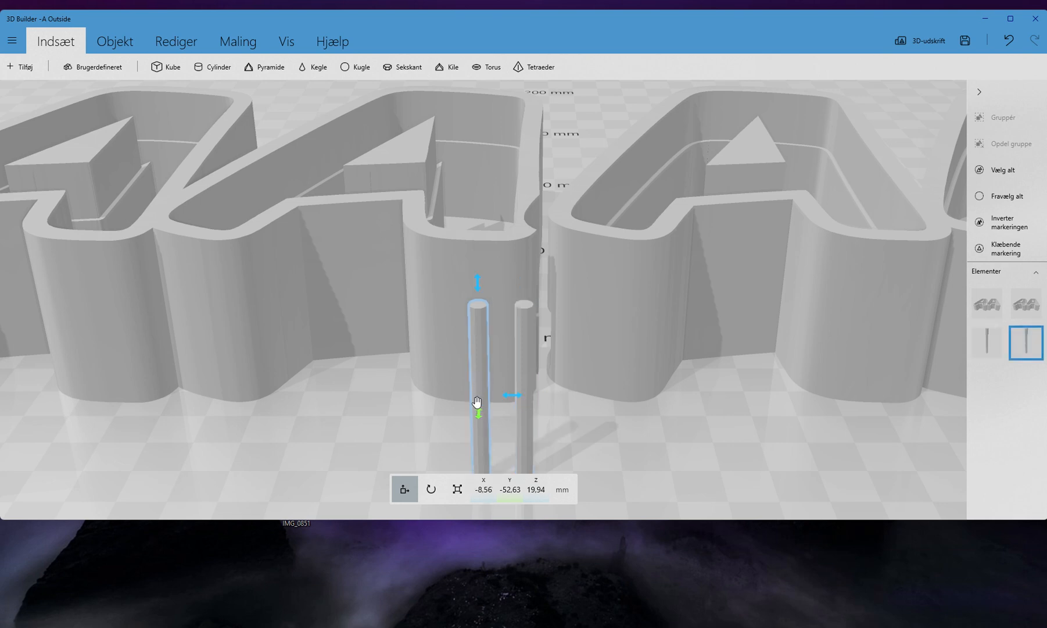
drag(477, 416, 481, 183)
drag(492, 87, 493, 110)
right_drag(721, 451, 717, 481)
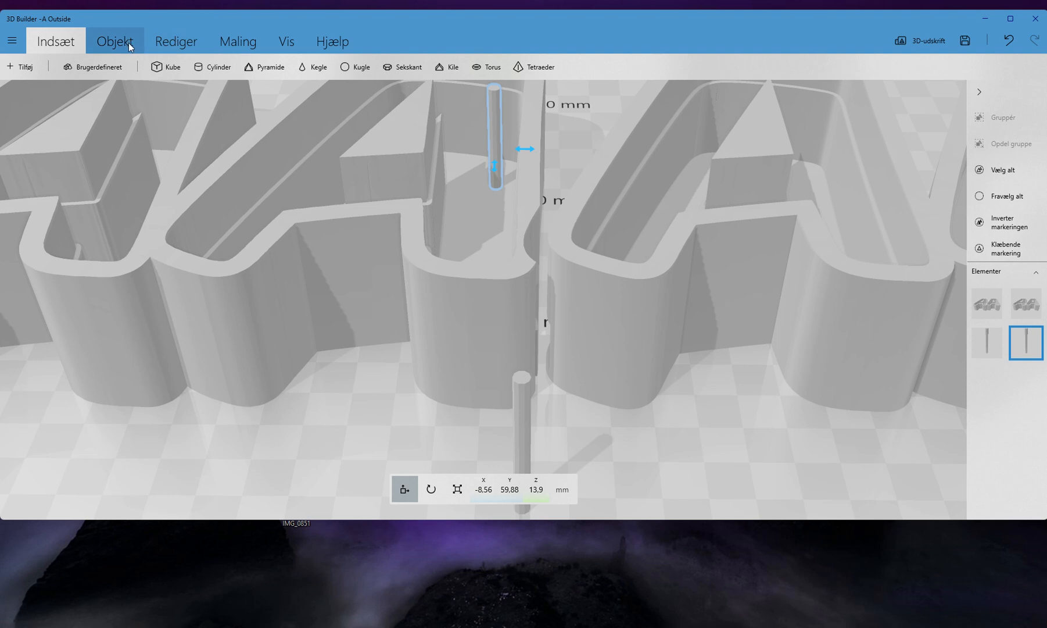
Step: Subtract the duplicate thin cylinder from the left letter pair and delete the remaining 2 mm radius cylinder
click(188, 49)
click(489, 69)
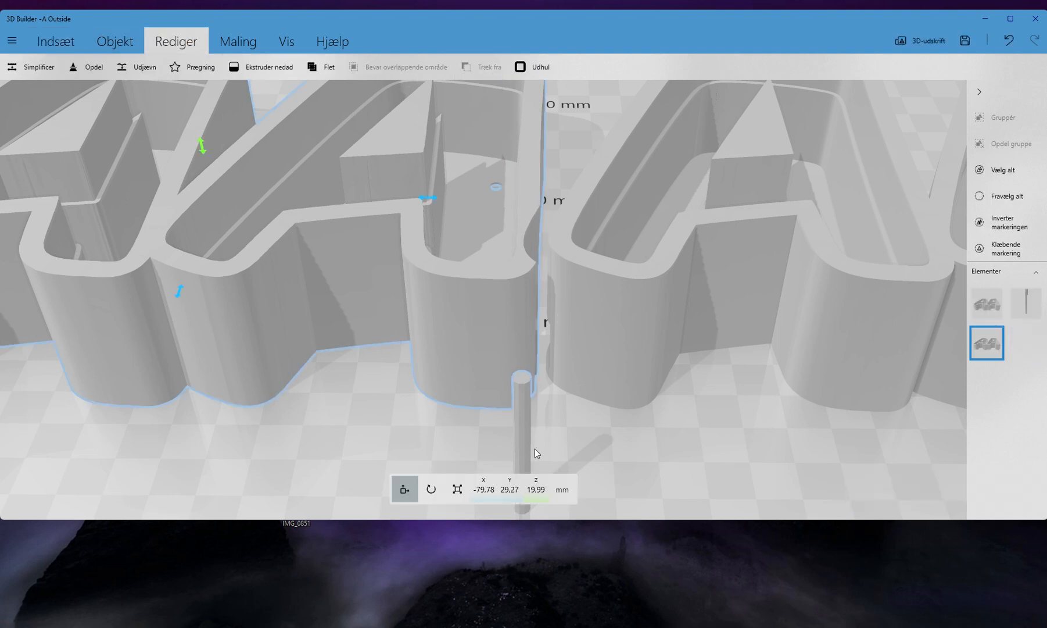
right_drag(523, 439, 565, 421)
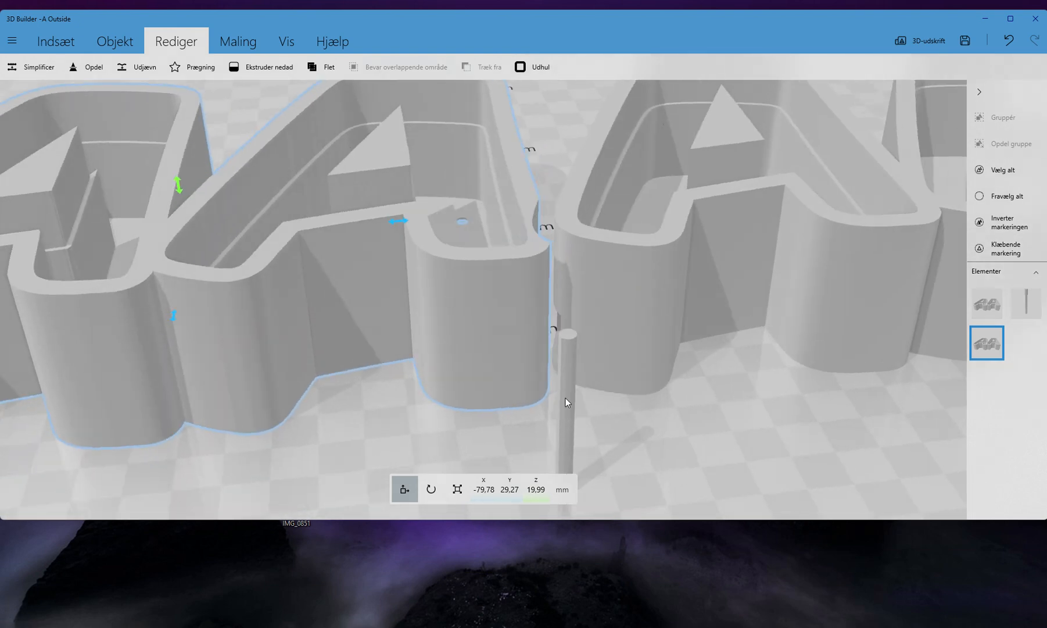
click(565, 398)
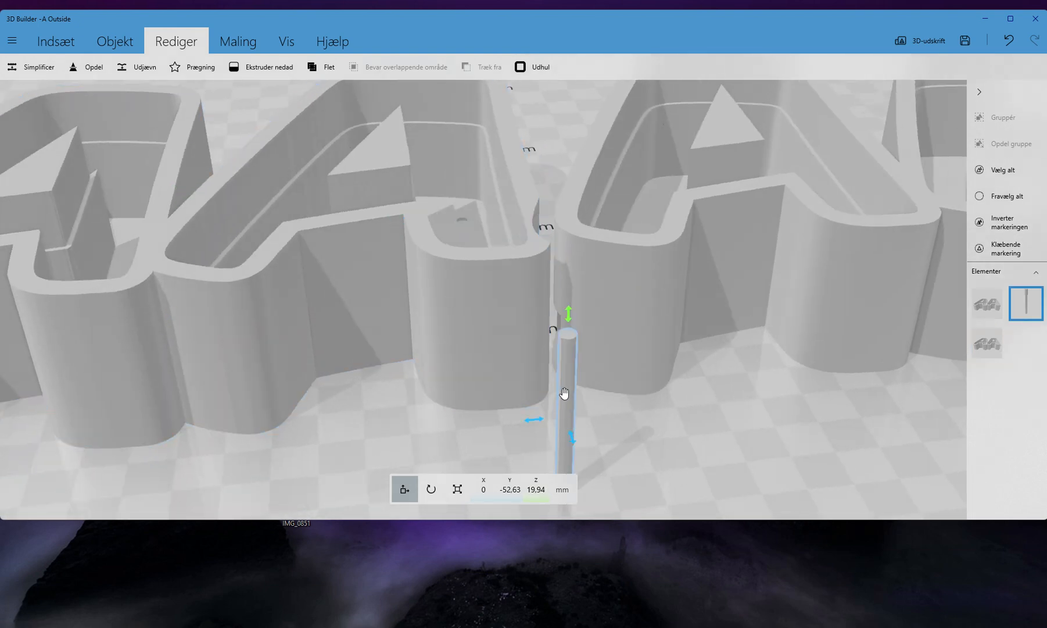
key(Delete)
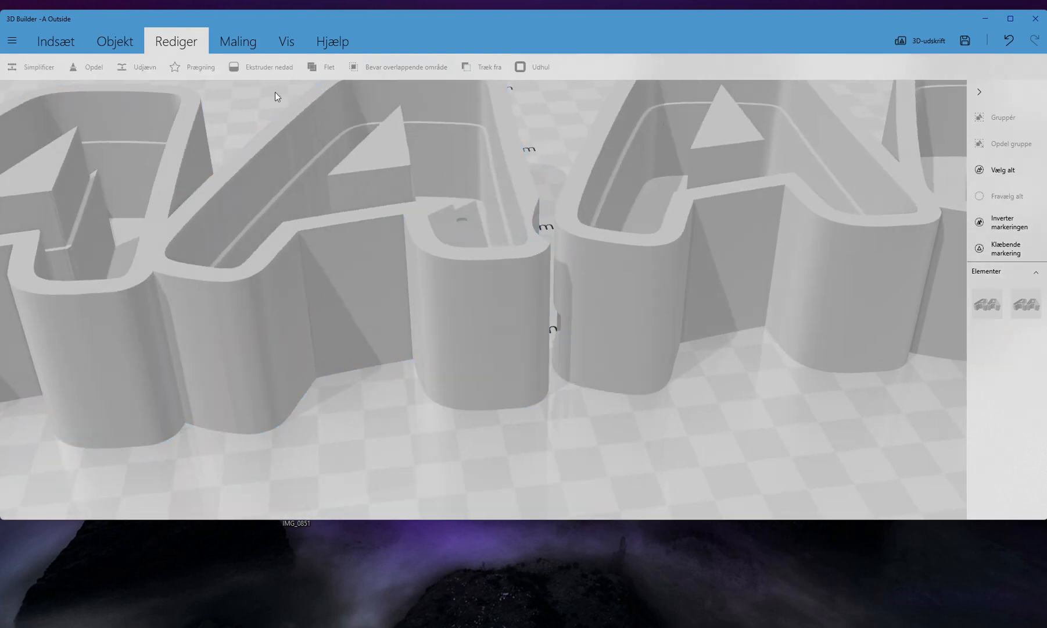
Step: Add a custom cylinder with a 6 mm radius and a longitude (Længdegrad) value of 95 to the scene
click(54, 40)
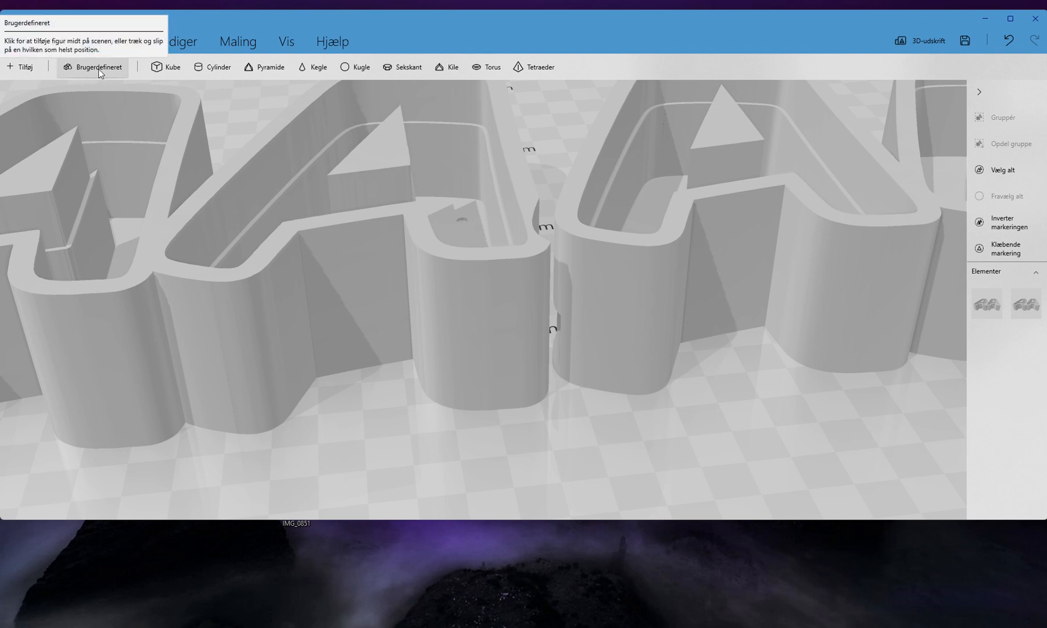
click(92, 64)
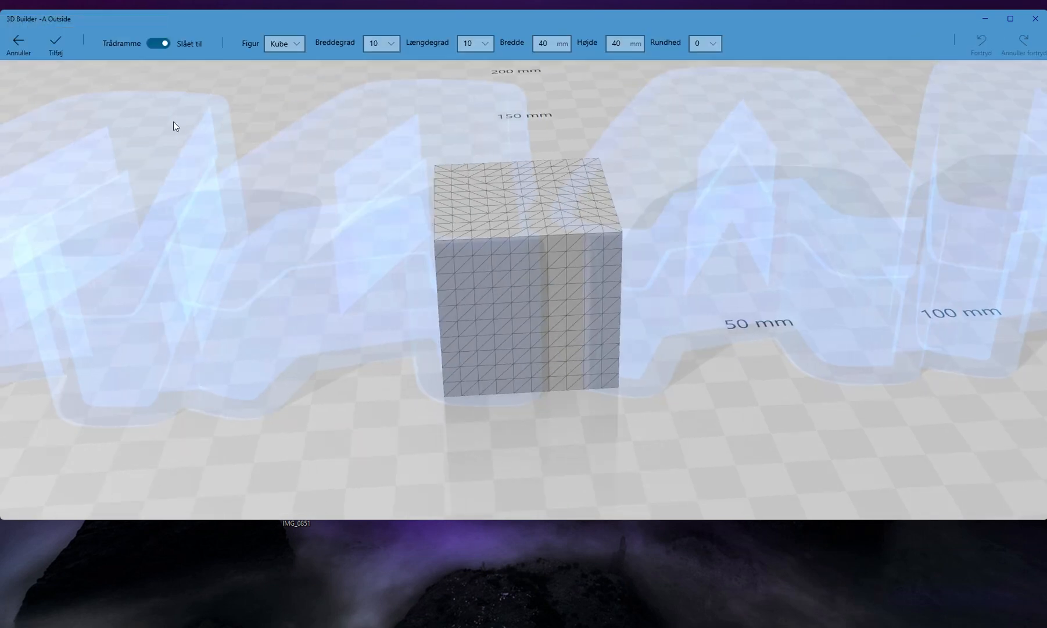
click(296, 43)
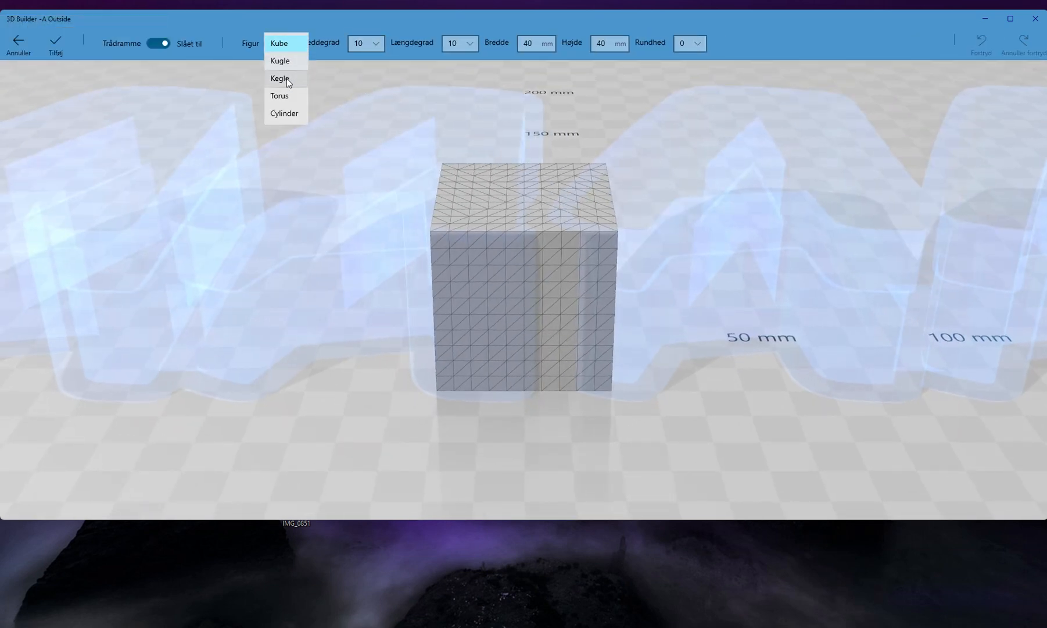
click(288, 115)
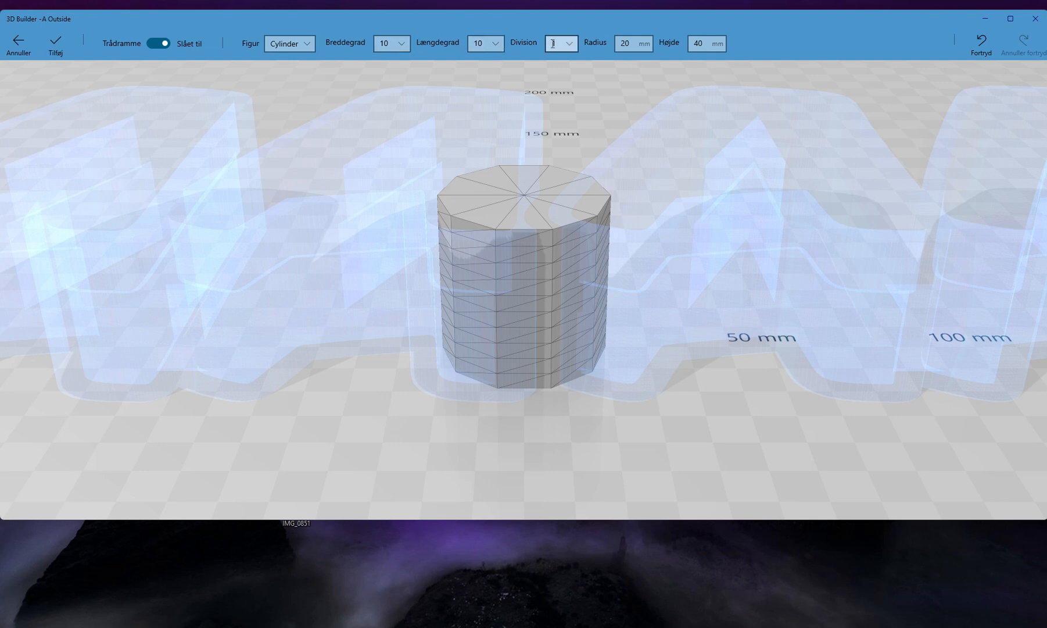
click(634, 41)
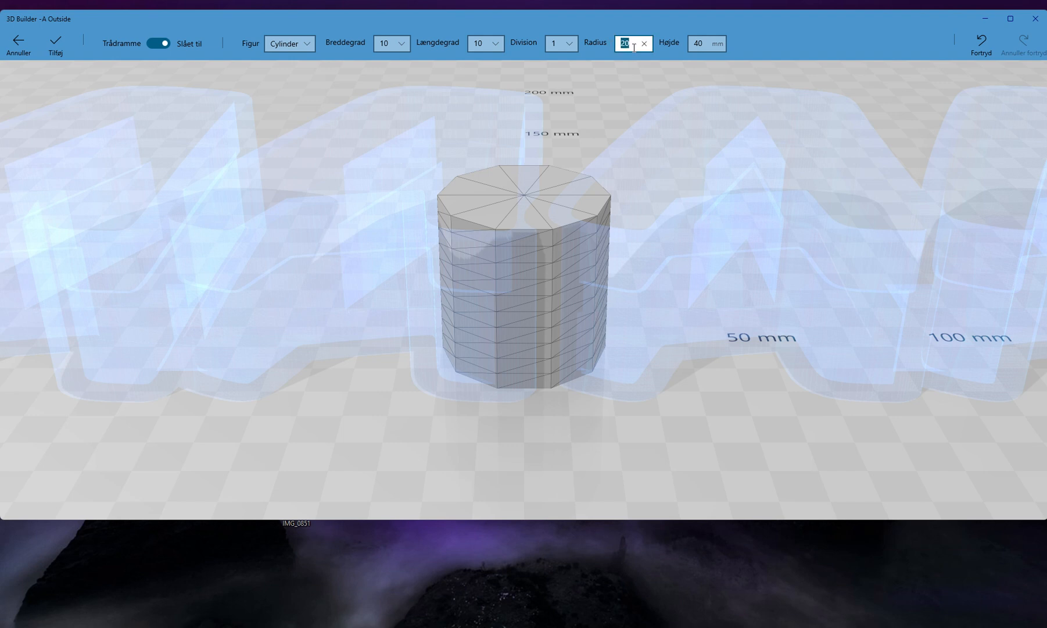
text(6)
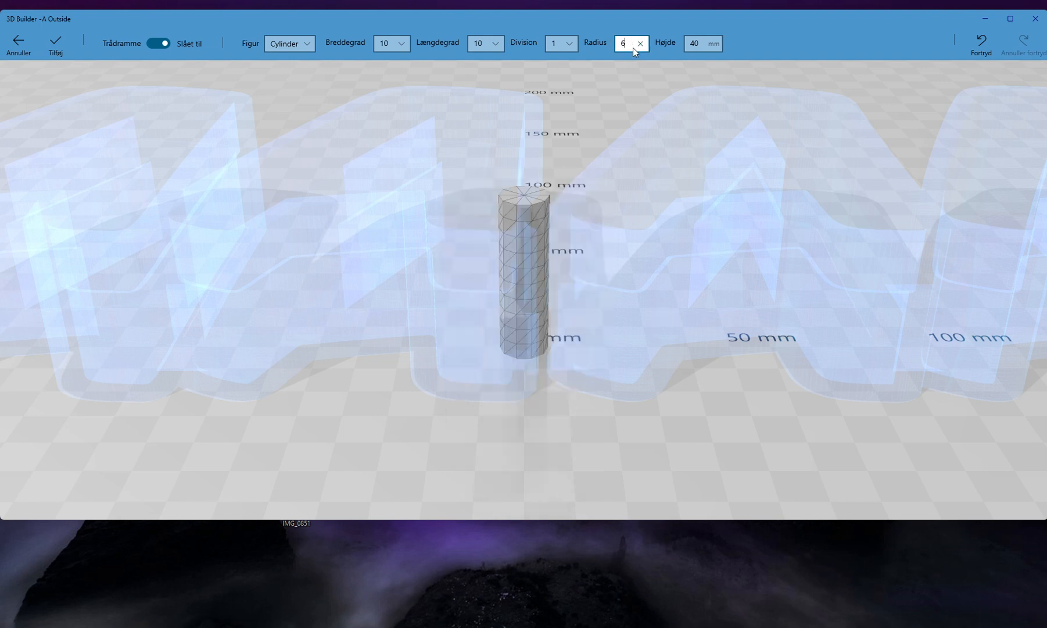
click(500, 43)
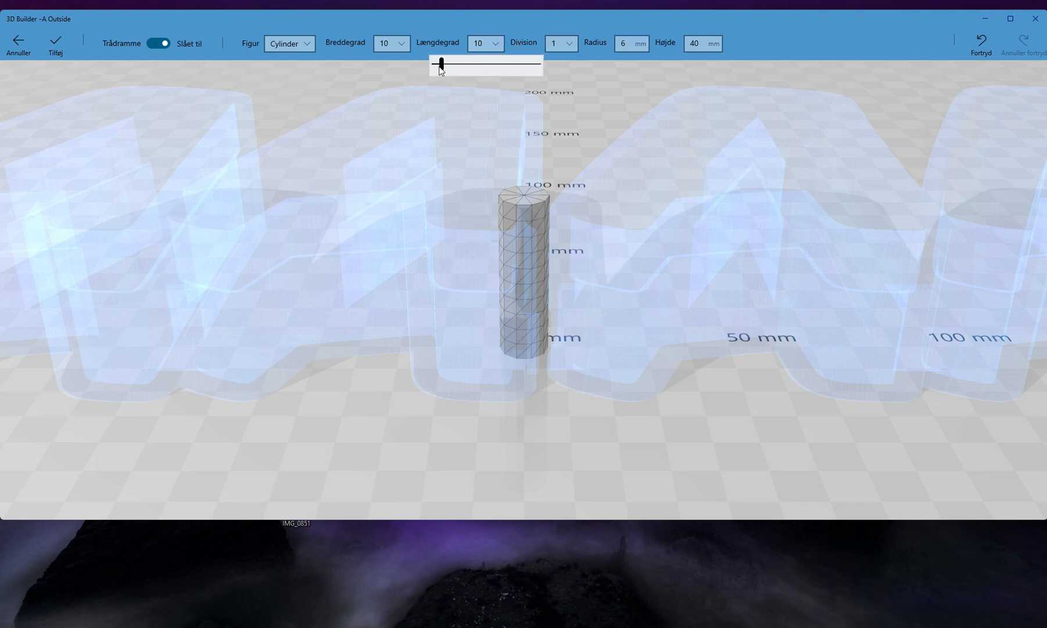
drag(442, 63, 533, 64)
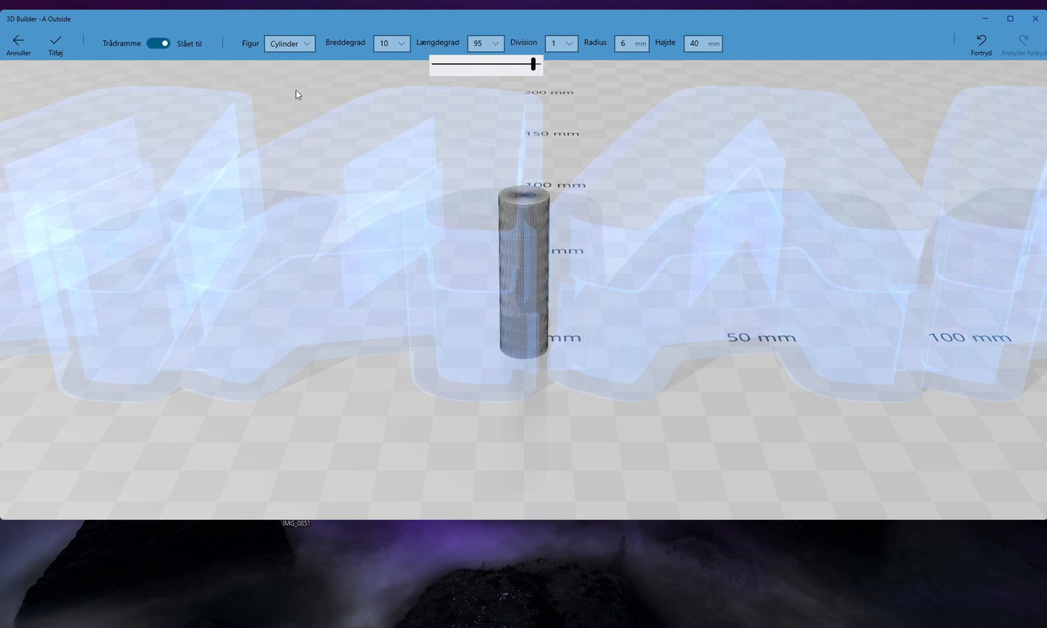
click(60, 38)
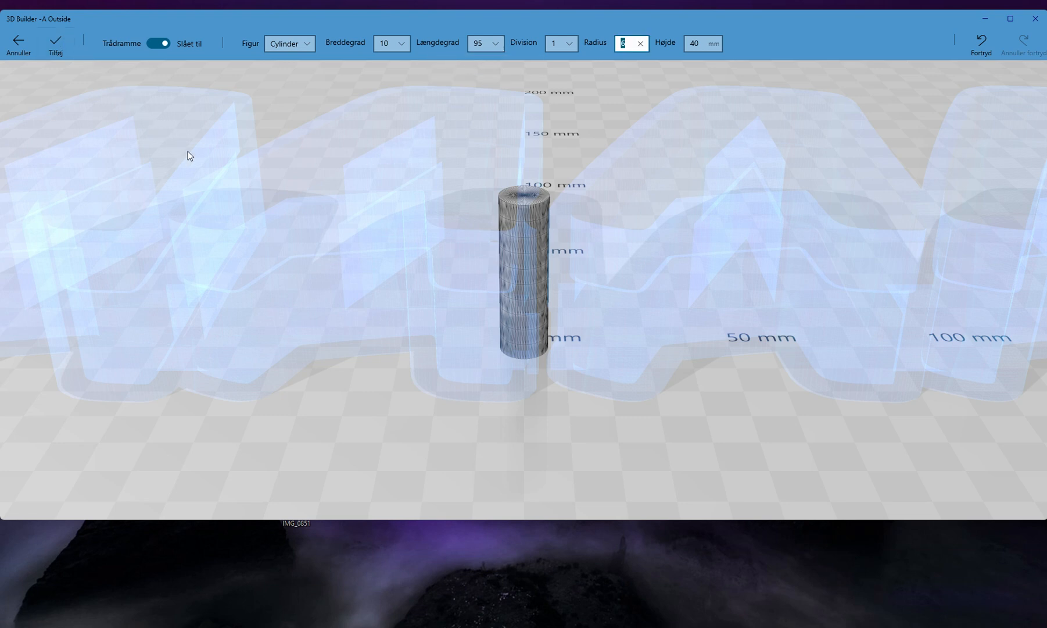
click(57, 33)
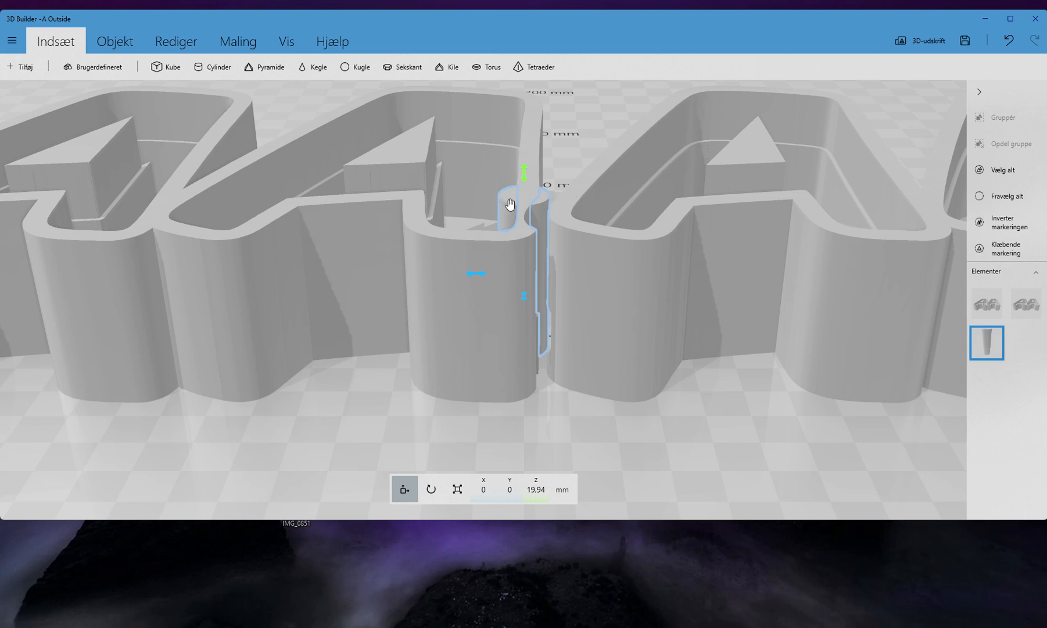
Step: Move the 6 mm radius cylinder in front of the letters to Y about -45.8 mm and roll it about 90.2°
drag(524, 296, 911, 421)
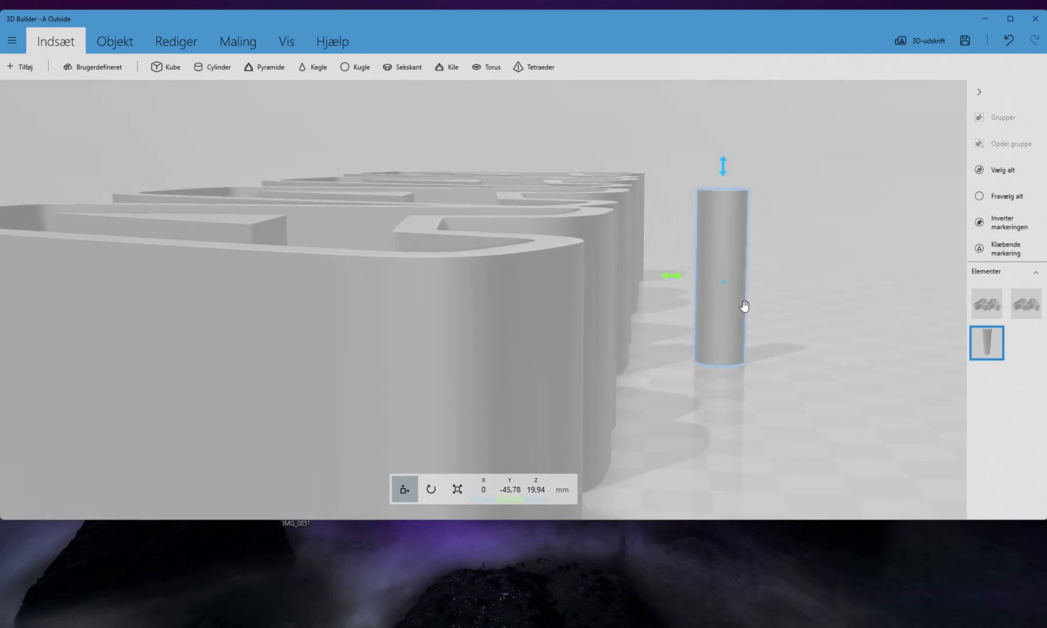
click(430, 490)
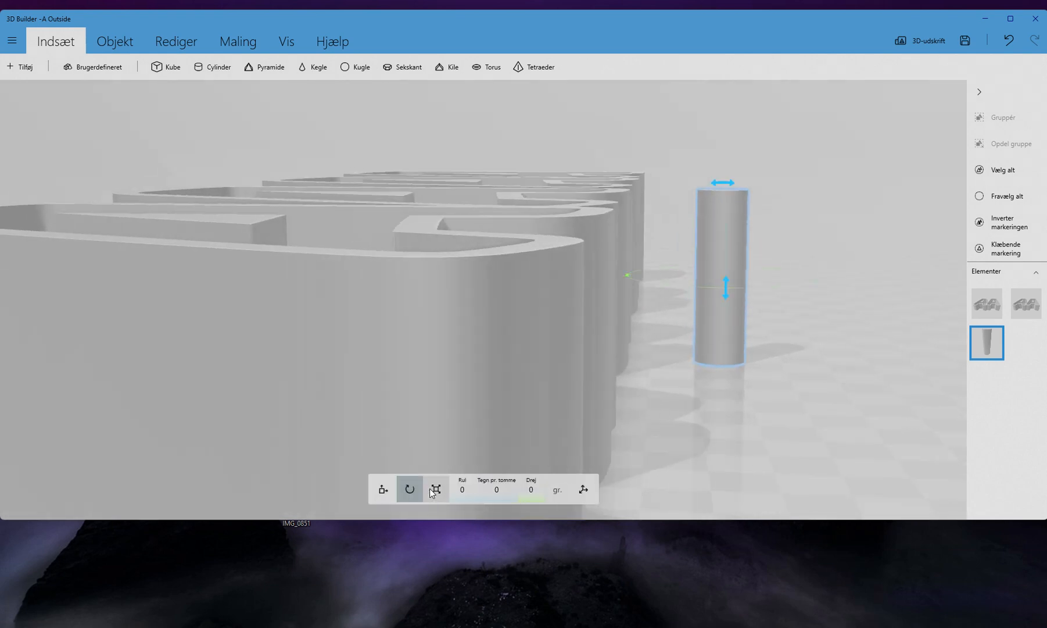
drag(730, 184, 849, 284)
drag(865, 388, 539, 413)
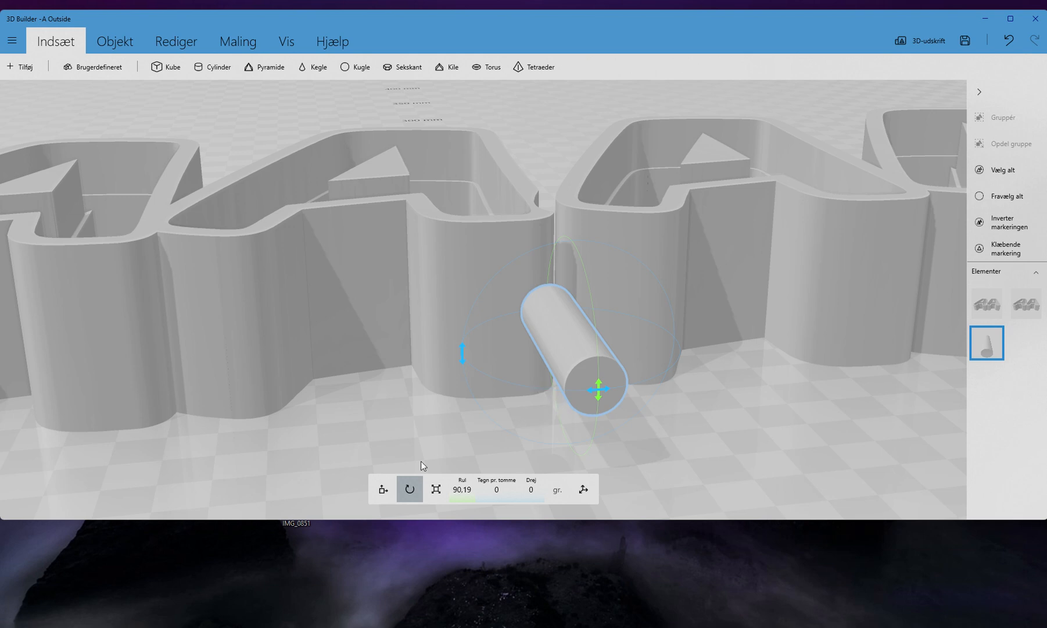
Step: Move the rolled cylinder into the left letter pair at X about -93.8, Y about -24.8 and Z about 16.5 mm
click(376, 493)
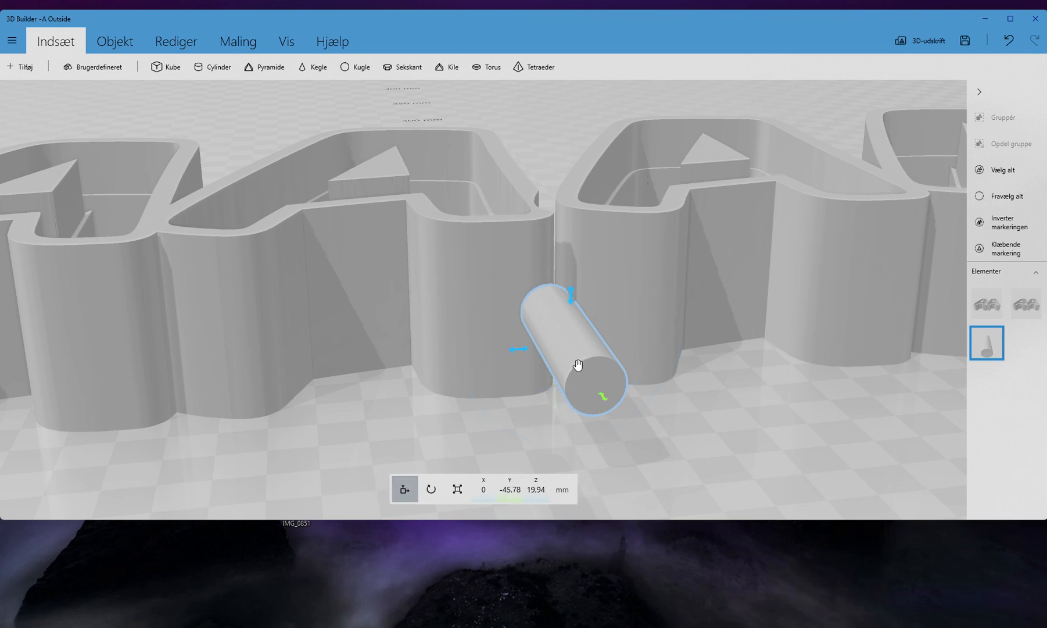
drag(516, 352, 6, 328)
drag(301, 432, 256, 405)
scroll(232, 423, down, 1)
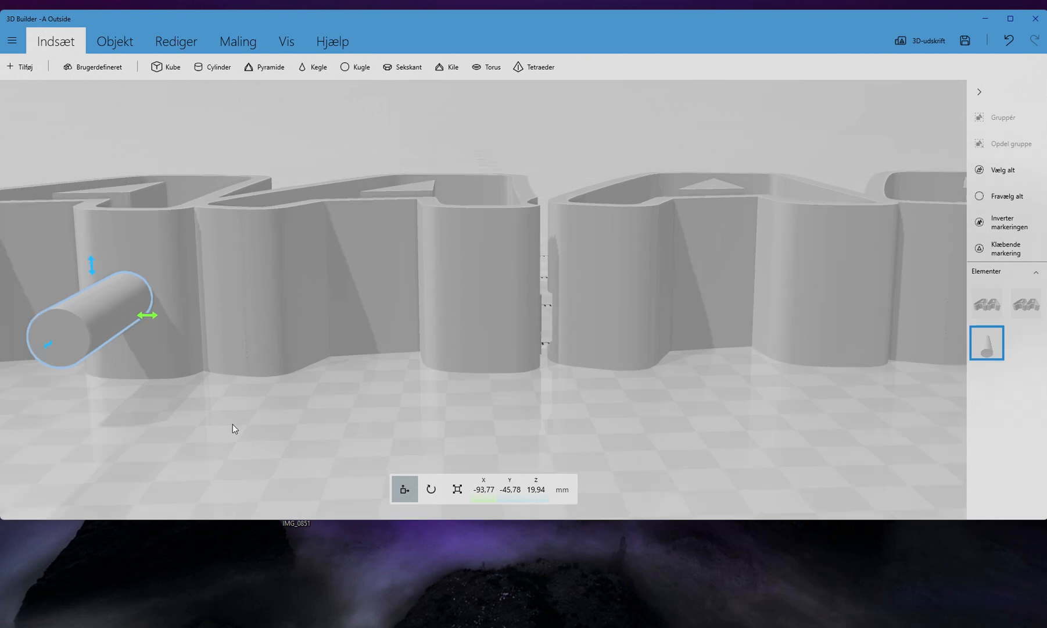
scroll(232, 423, down, 1)
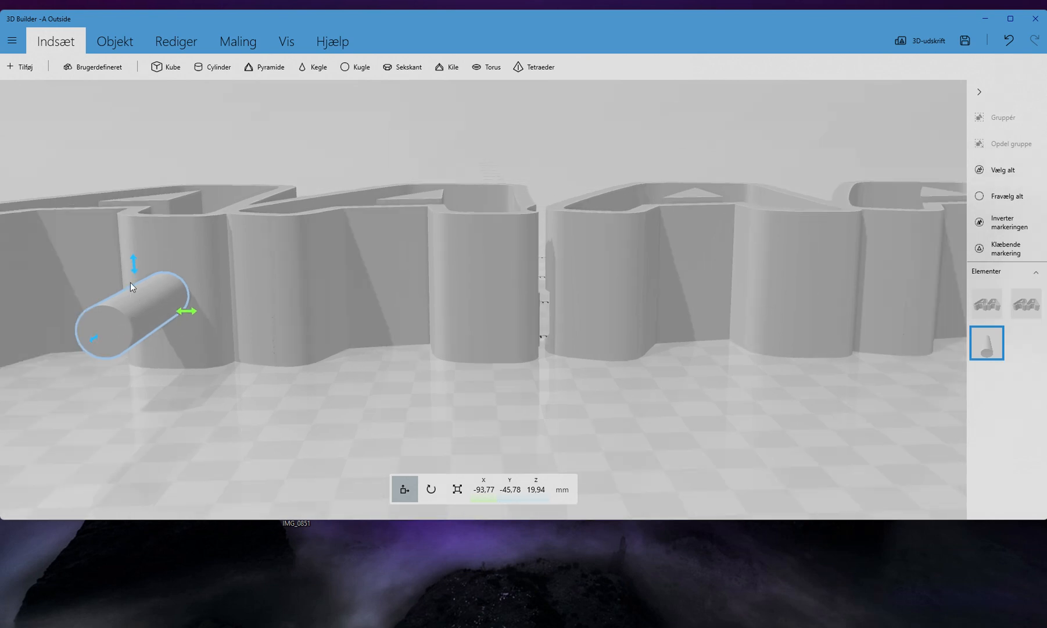
mouse_move(133, 269)
mouse_down()
mouse_move(127, 312)
mouse_move(126, 288)
mouse_up()
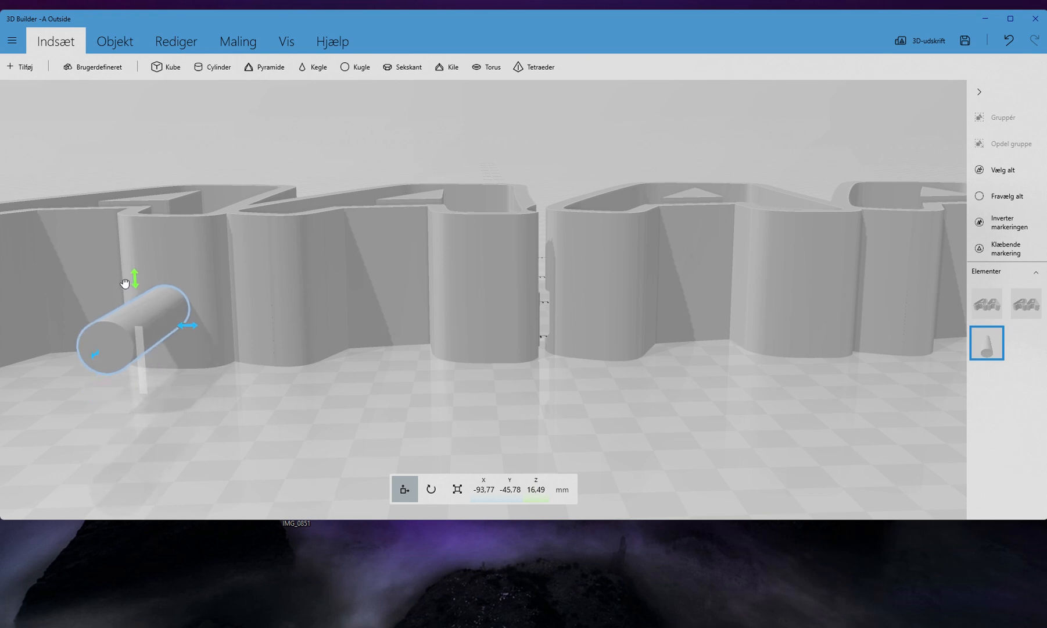
drag(97, 353, 128, 337)
drag(756, 457, 70, 349)
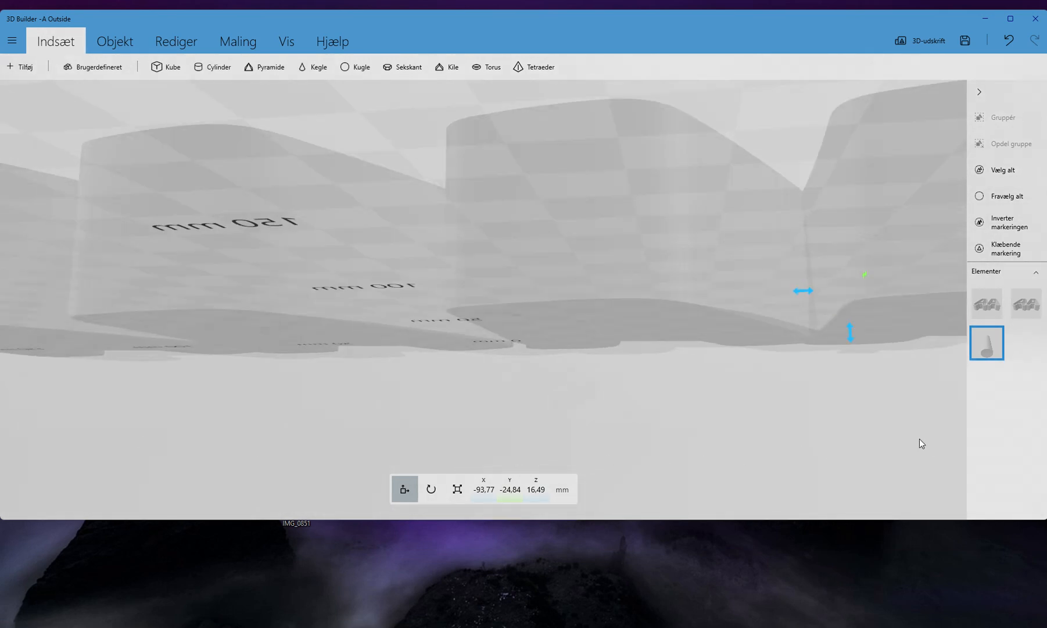
drag(920, 439, 833, 466)
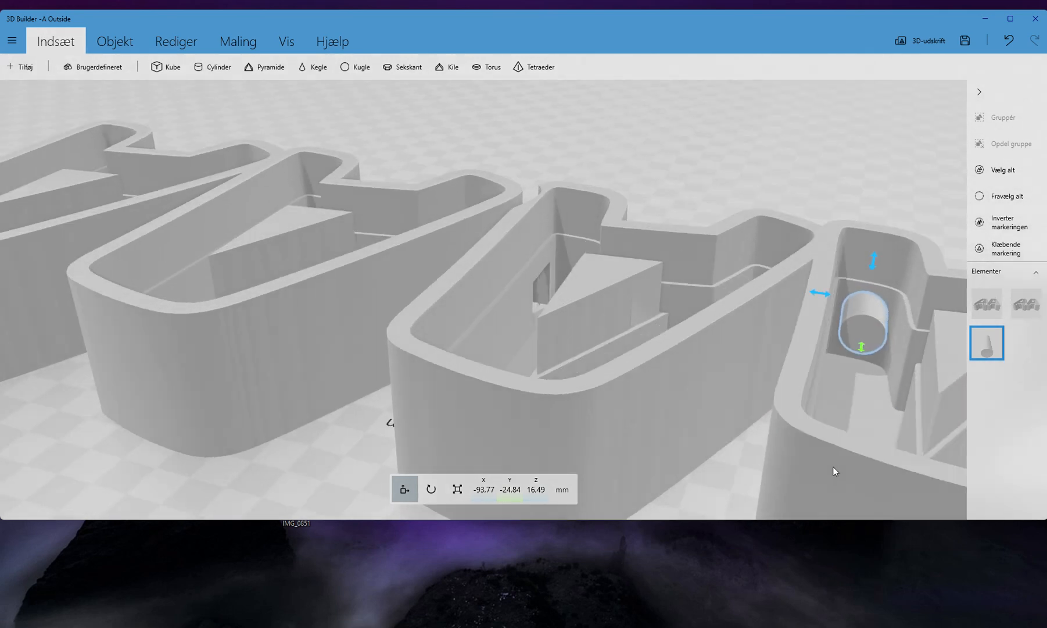
Step: Lower the cylinder inside the left letter pair to Z about 7.4 mm
click(869, 294)
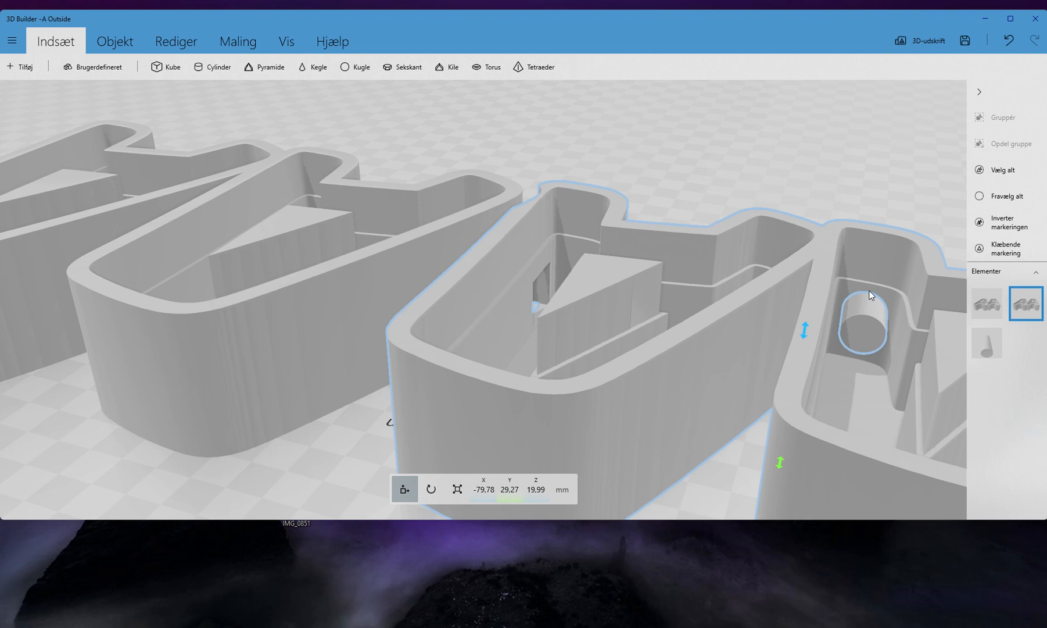
click(870, 329)
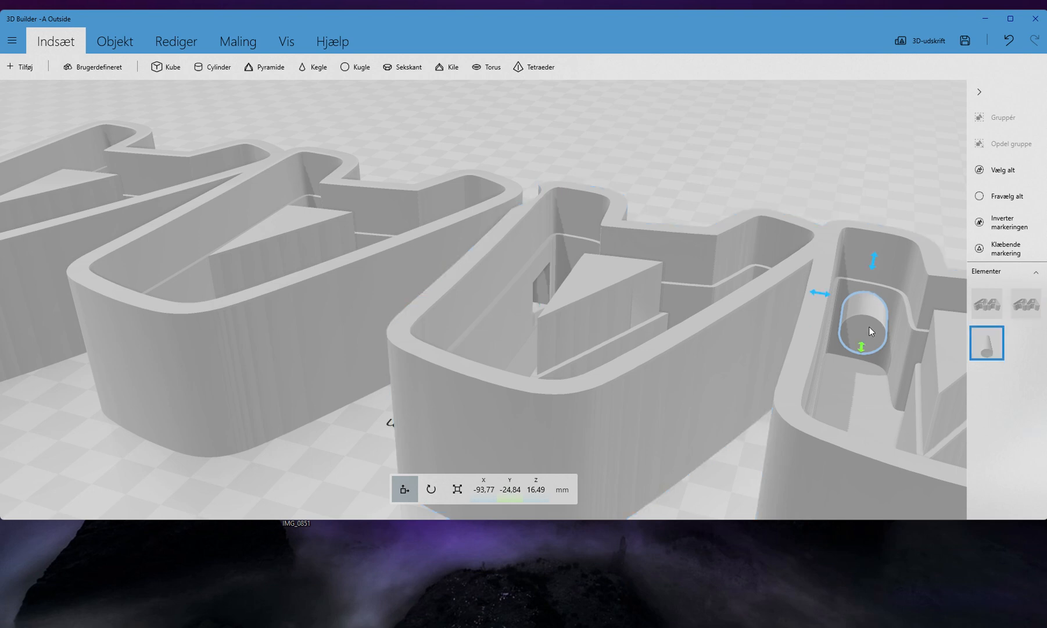
drag(867, 257, 865, 292)
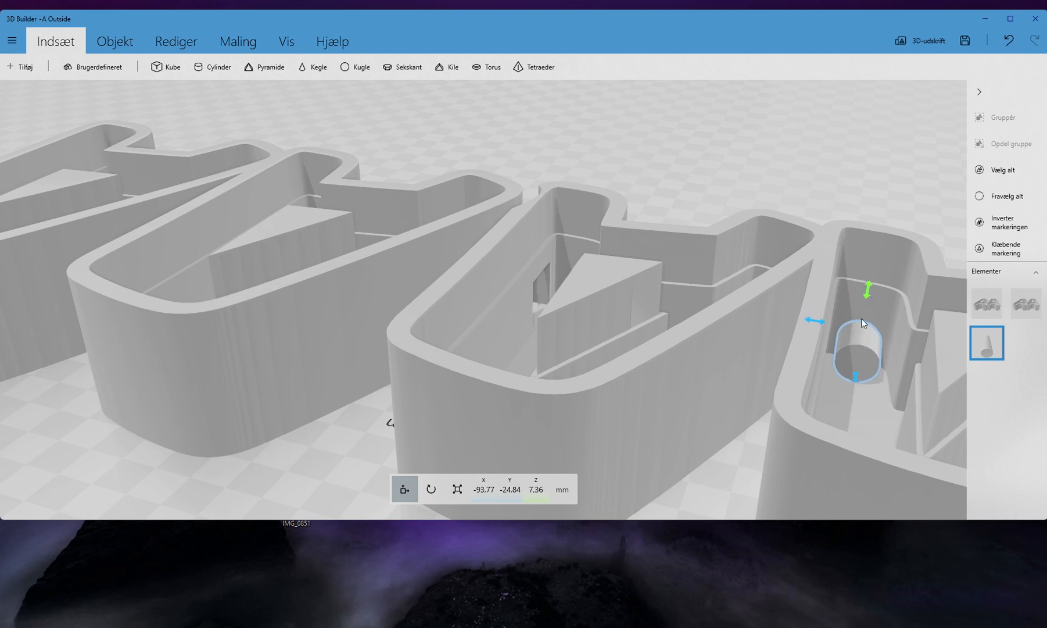
right_drag(903, 271, 860, 244)
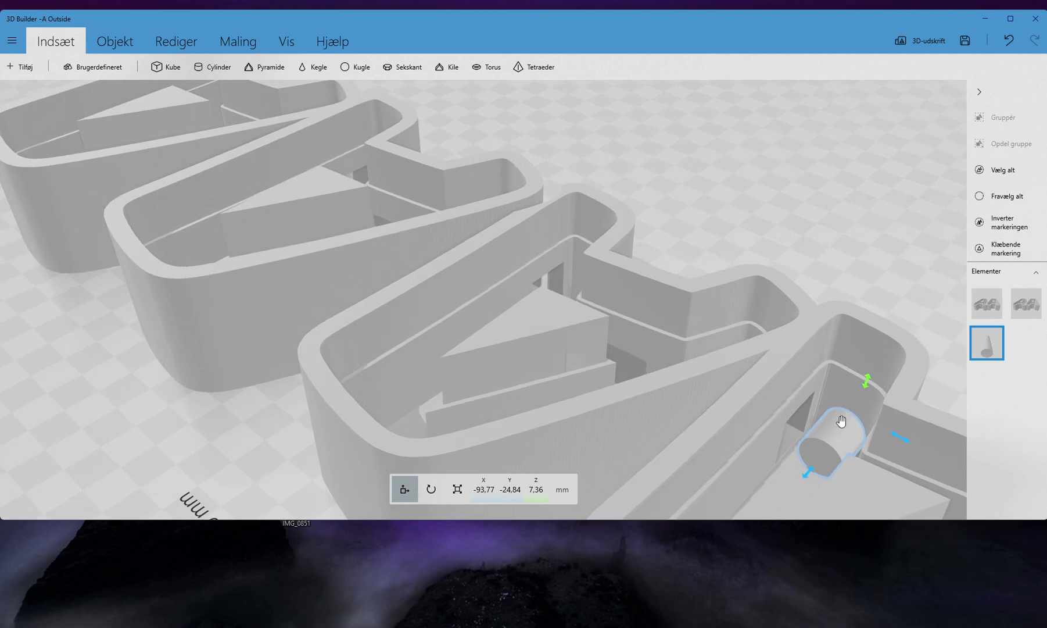
Step: Shift the cylinder along the front of the letters to the outermost leg at X about -152.5 mm
right_drag(950, 369, 430, 214)
right_drag(372, 406, 383, 436)
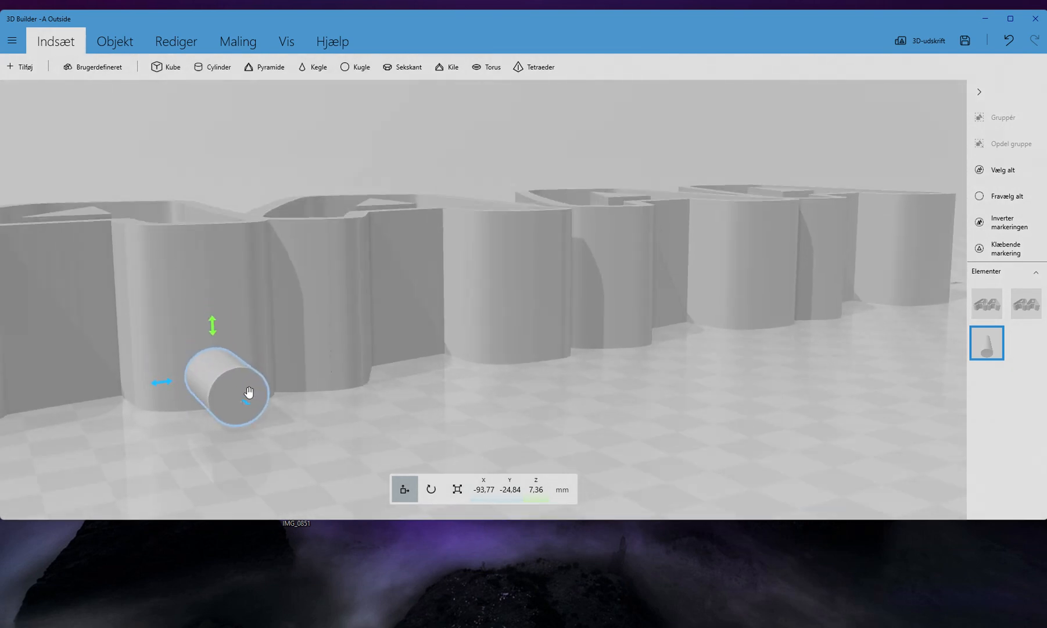
drag(165, 384, 7, 401)
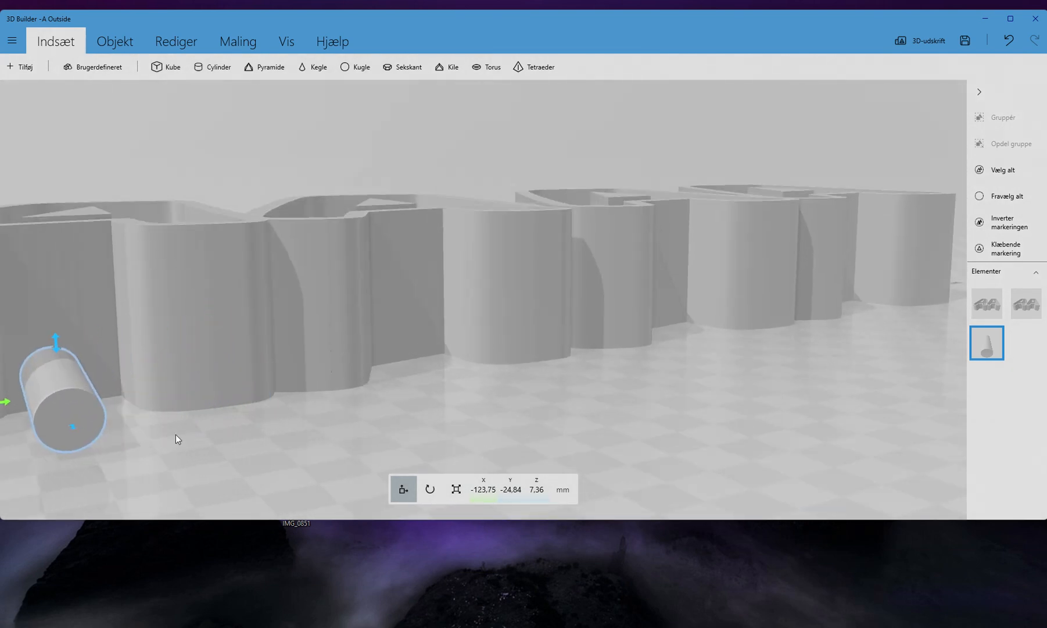
scroll(315, 380, down, 3)
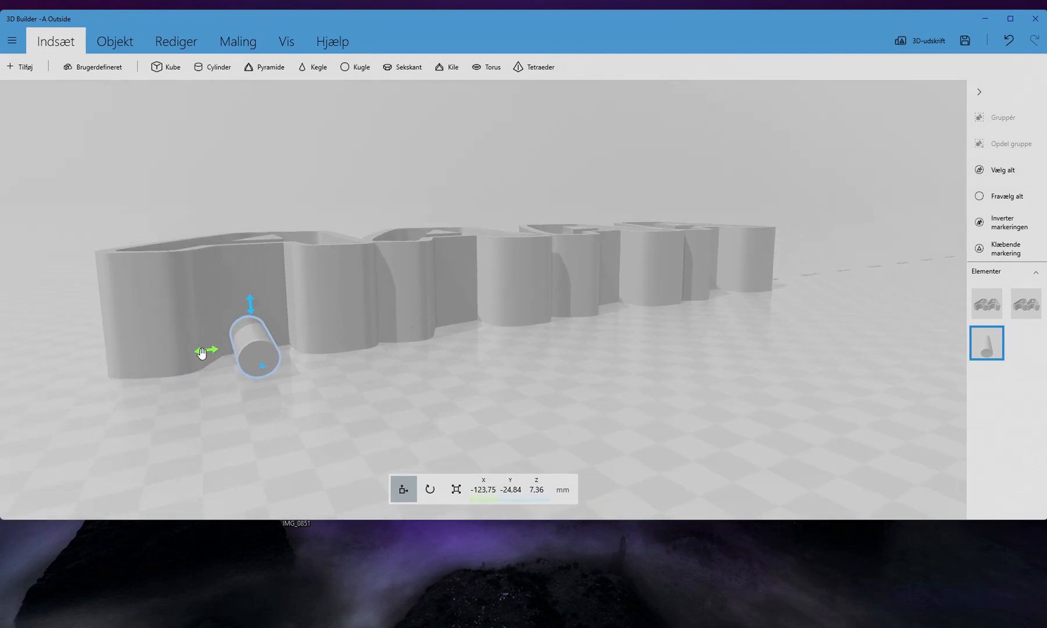
drag(201, 352, 94, 346)
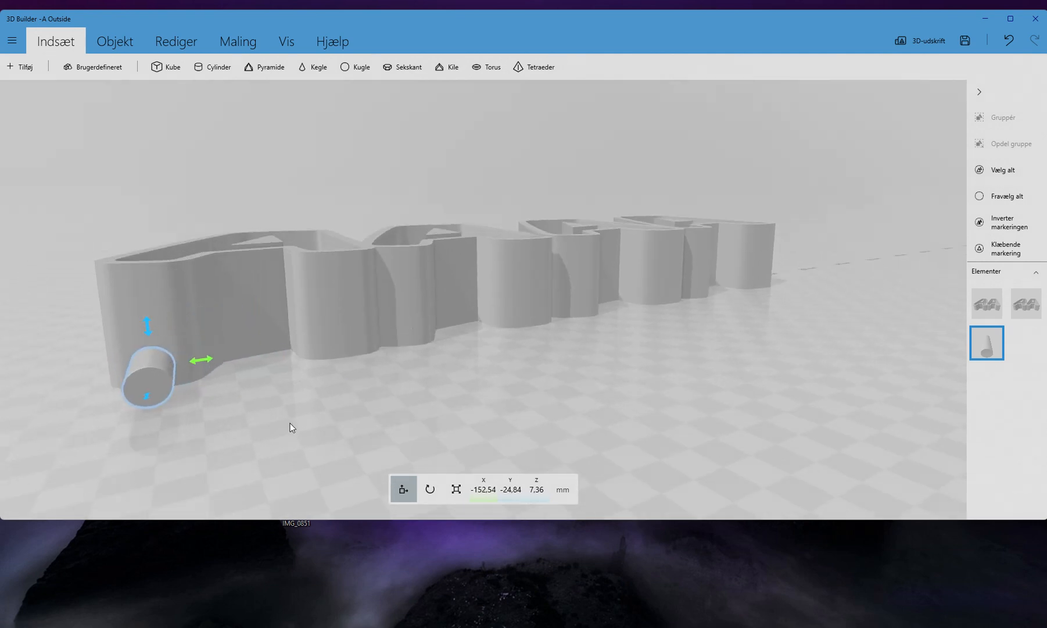
Step: Turn the cylinder at the outermost leg about the vertical axis to about -29.8°
drag(292, 428, 606, 440)
scroll(595, 447, down, 5)
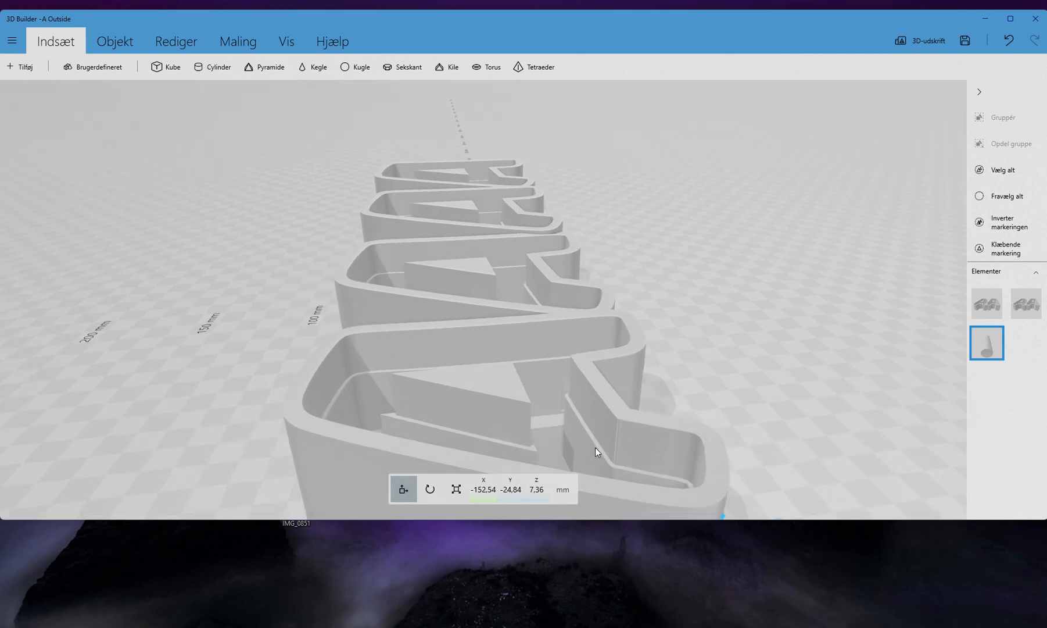
right_drag(739, 445, 461, 440)
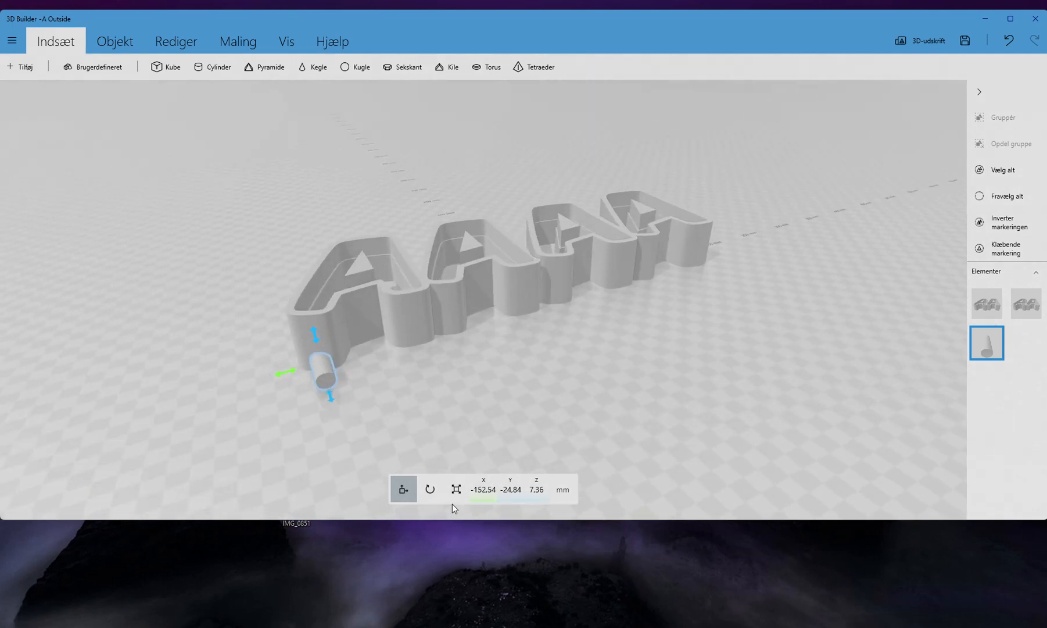
click(430, 488)
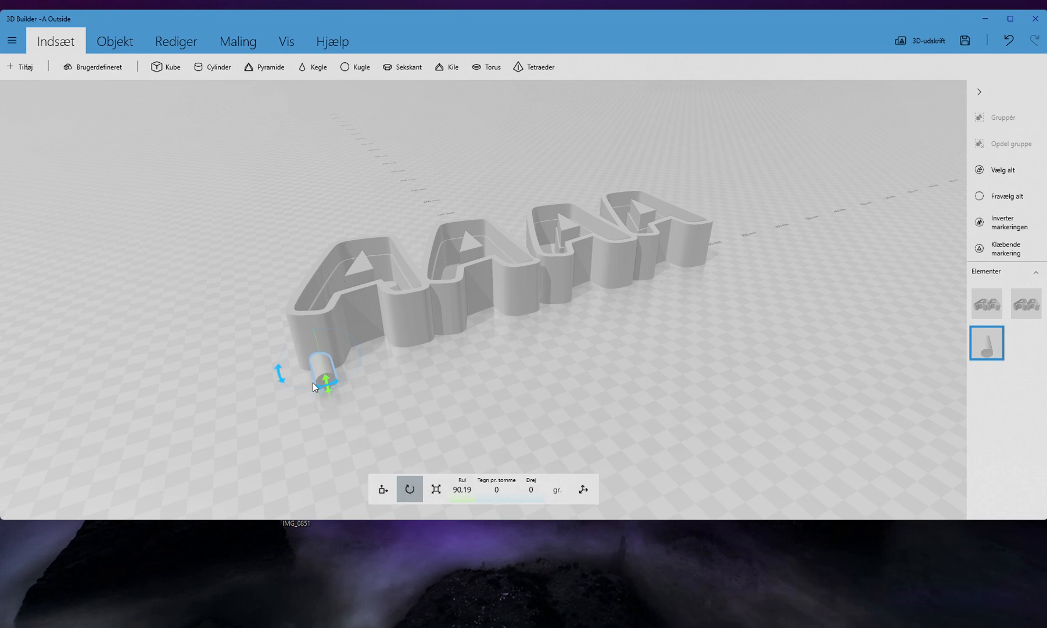
drag(313, 381, 294, 395)
drag(406, 399, 423, 474)
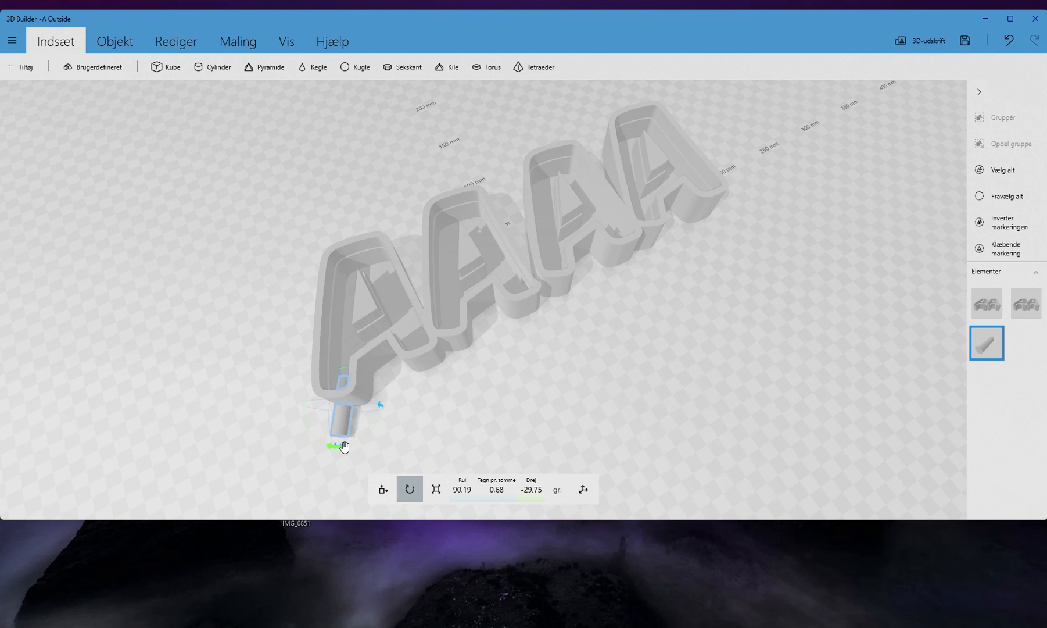
Step: Fine-turn the cylinder at the outermost leg to about -29.2° about the vertical axis and subtract it from the left letter pair
drag(338, 446, 338, 442)
drag(488, 419, 671, 277)
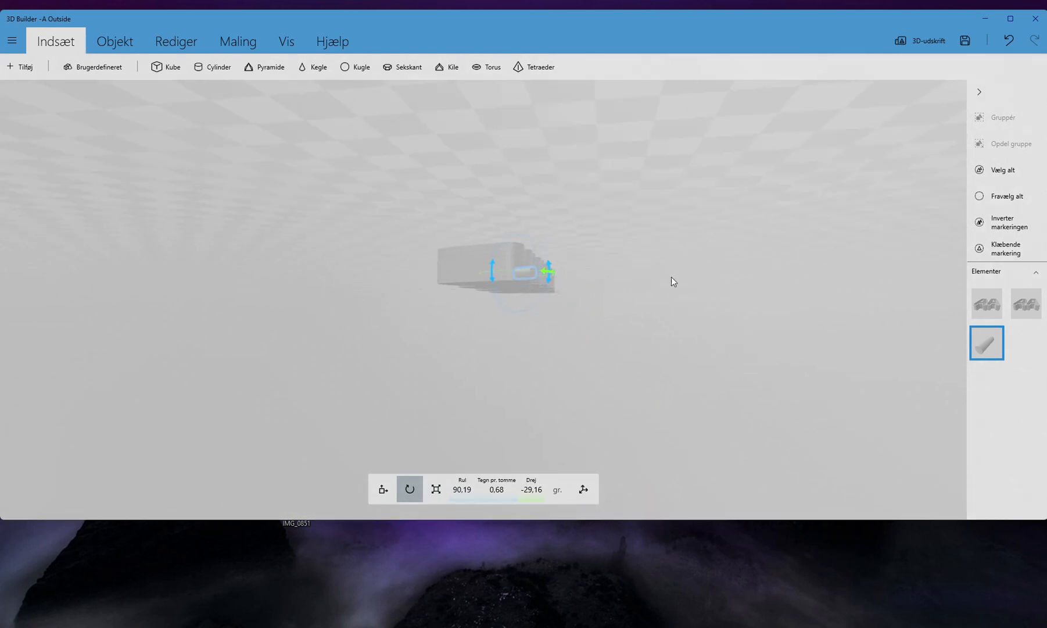
scroll(662, 279, up, 6)
scroll(602, 316, down, 3)
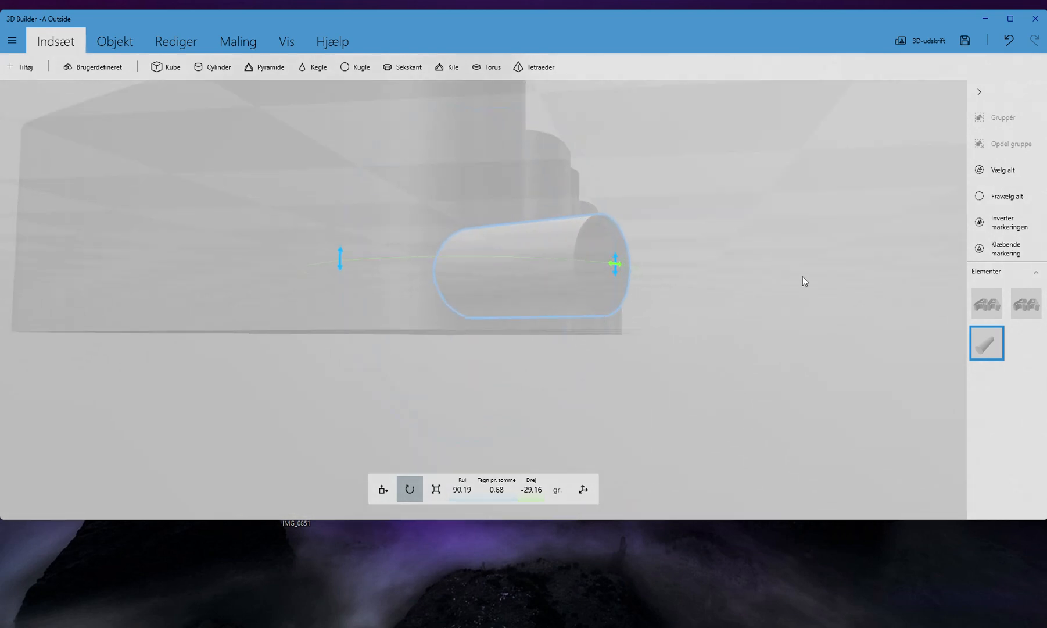
drag(802, 278, 505, 359)
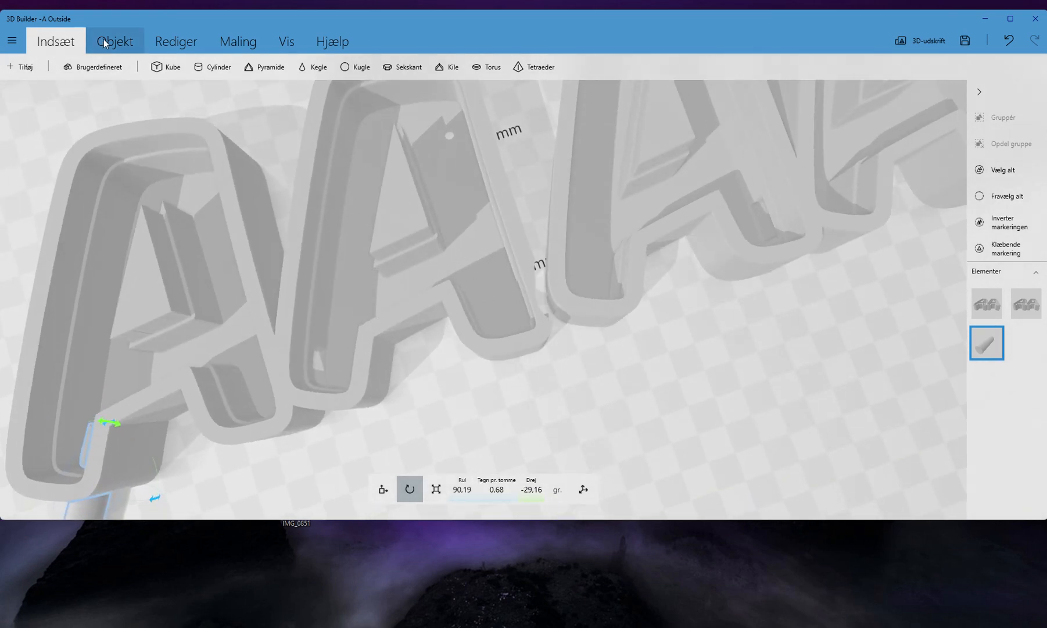
click(176, 45)
click(477, 67)
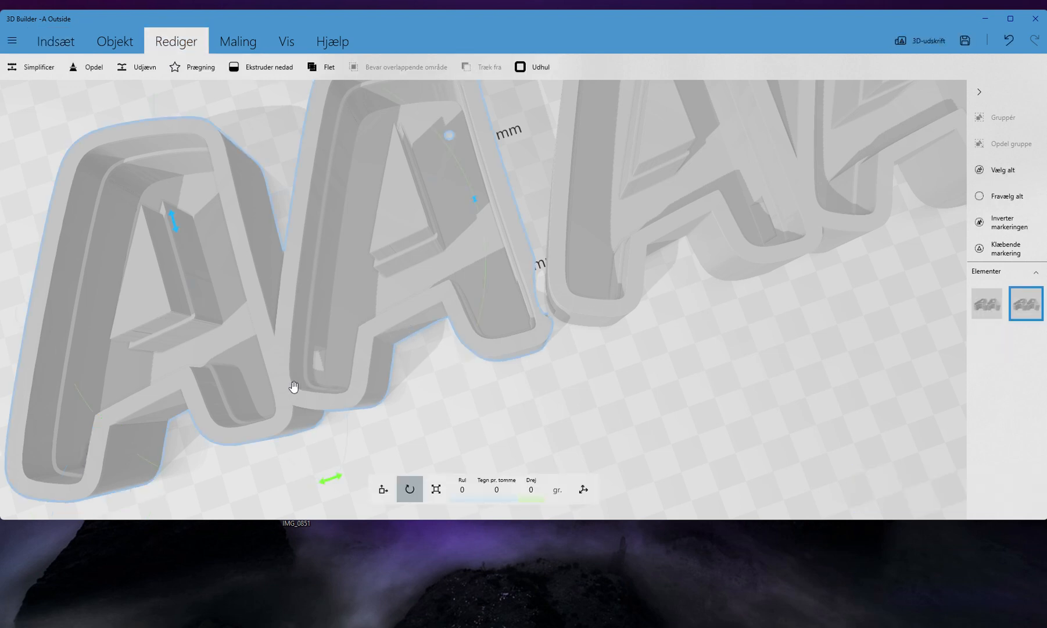
Step: Delete the right letter pair so that only the left pair stays in the scene
right_drag(292, 386, 325, 241)
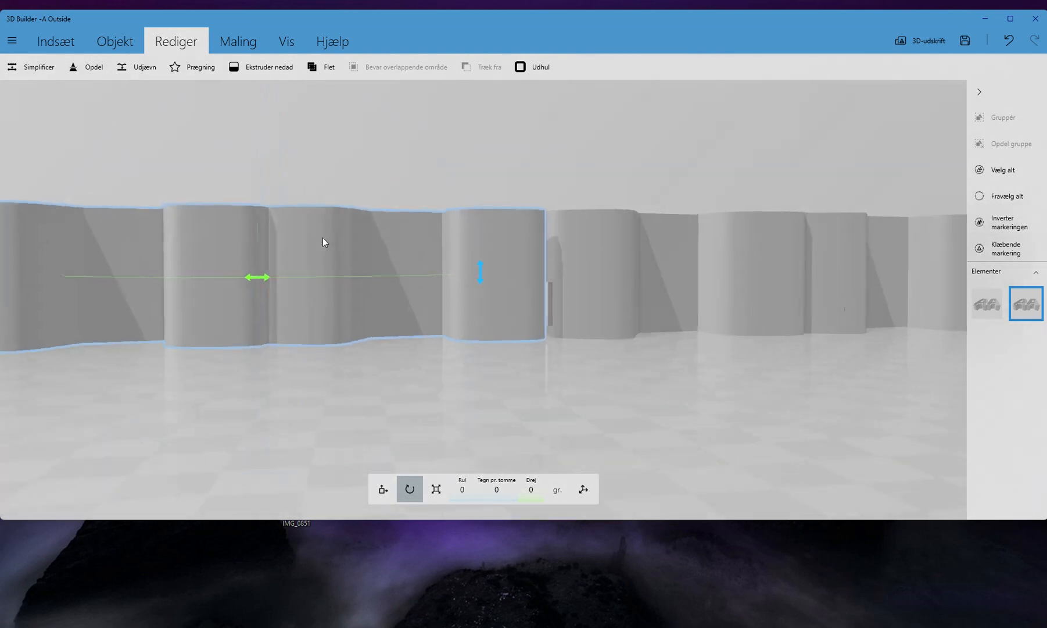
scroll(313, 273, down, 2)
drag(236, 327, 158, 323)
right_drag(549, 339, 560, 519)
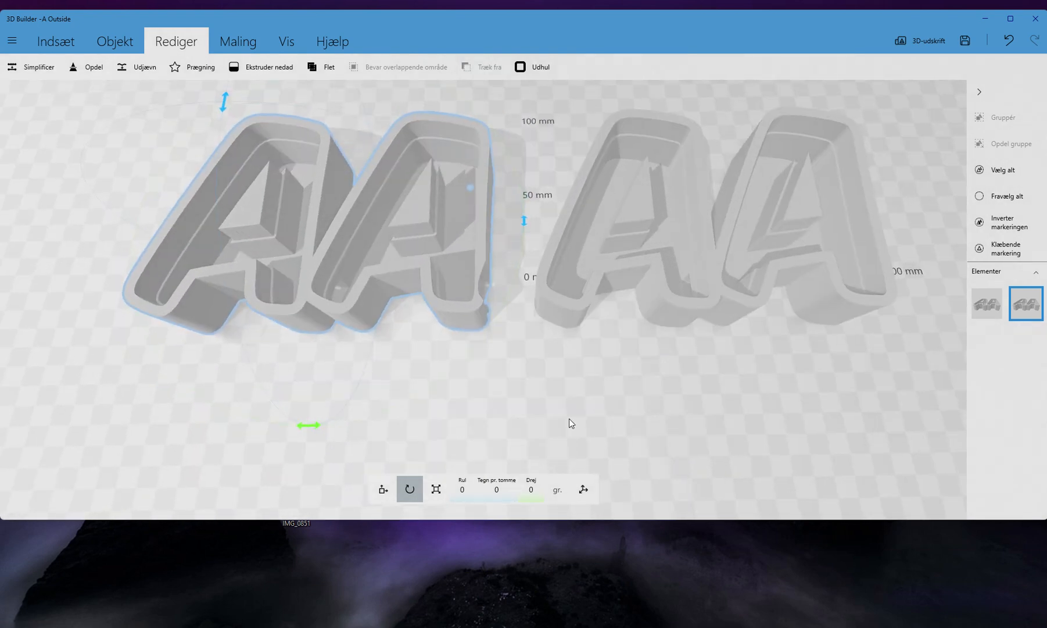
click(666, 262)
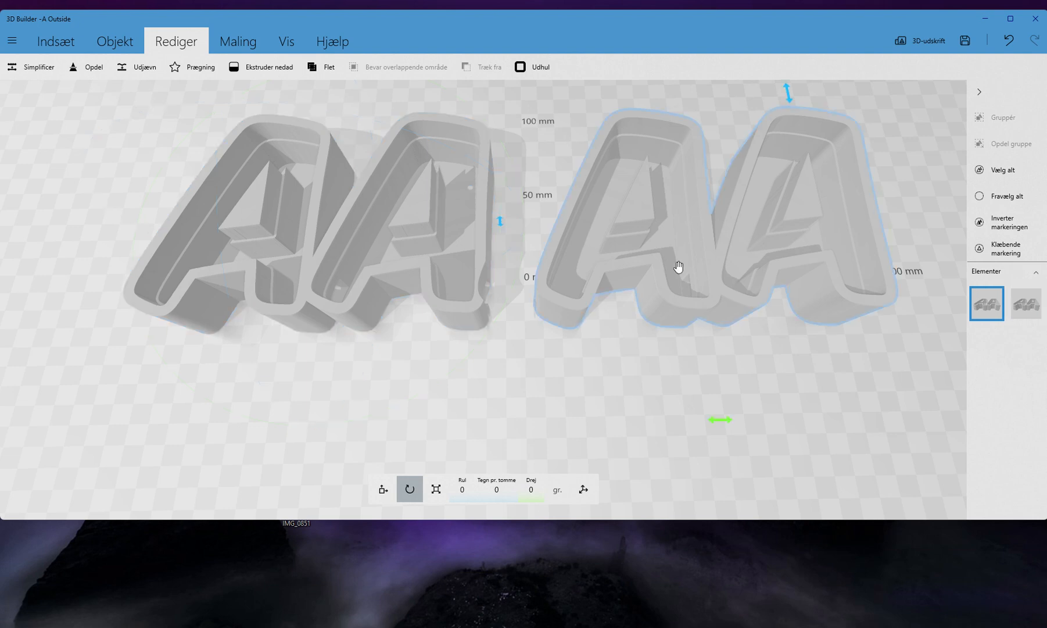
key(Delete)
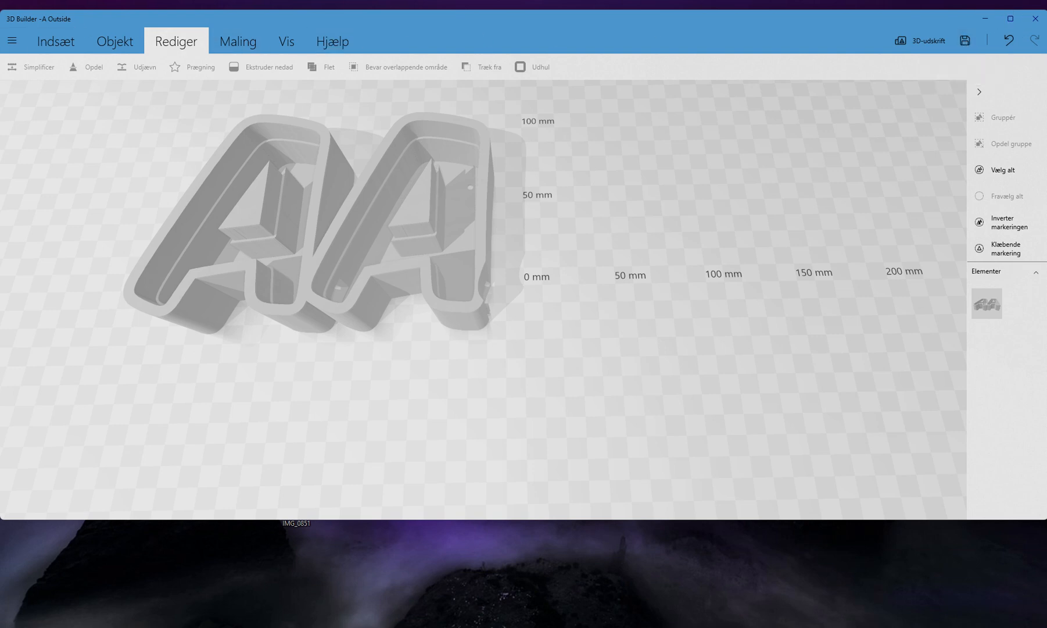
Step: Try saving the left letter pair as a separate file in STL format in the Bogstaver folder, and cancel the save
click(14, 39)
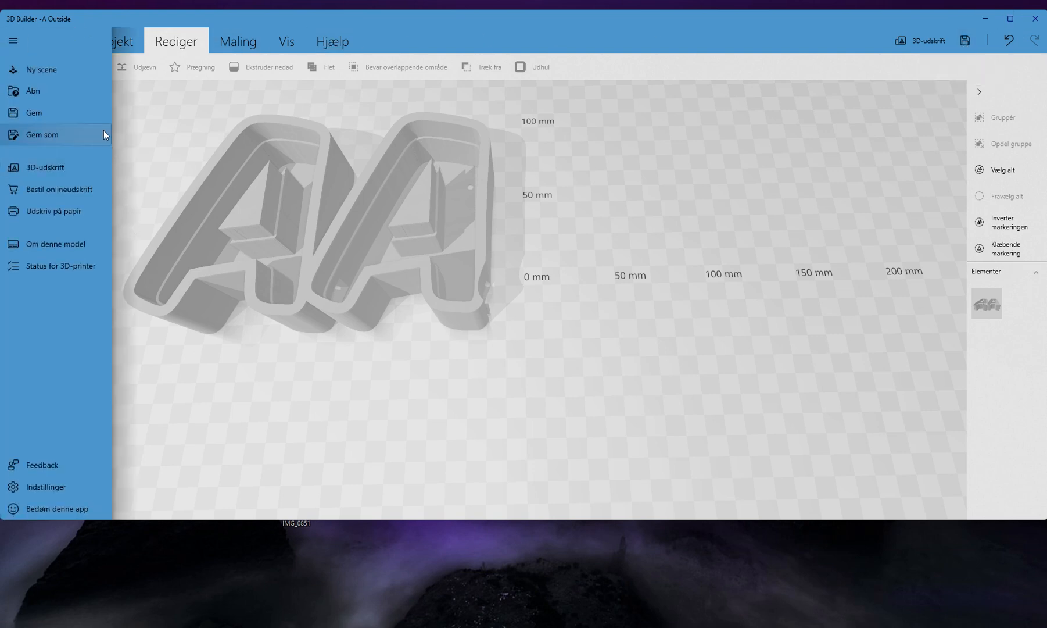
click(62, 133)
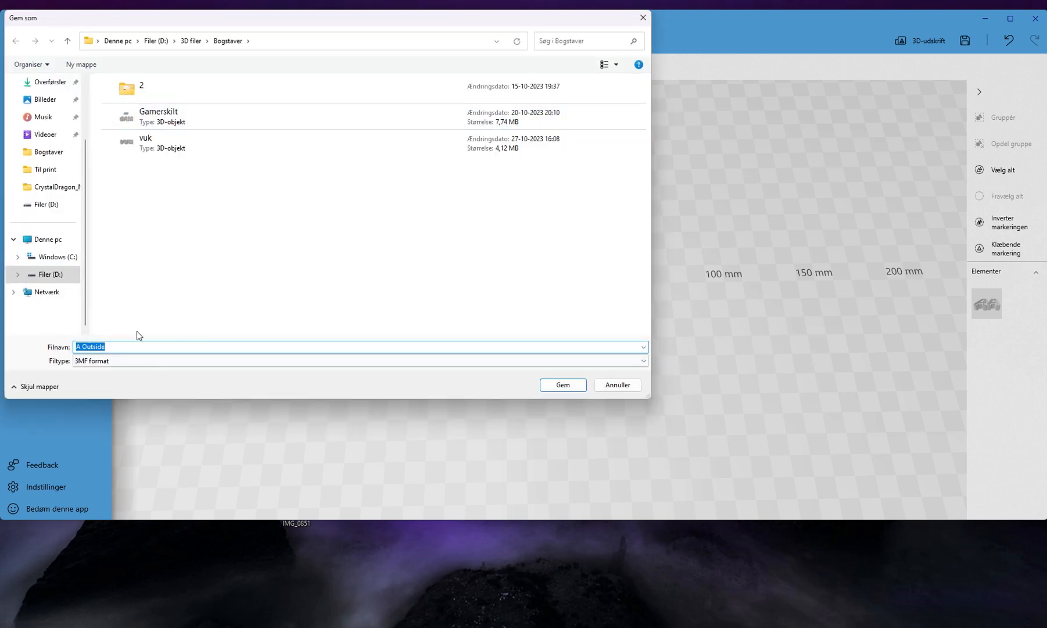
click(167, 362)
click(128, 379)
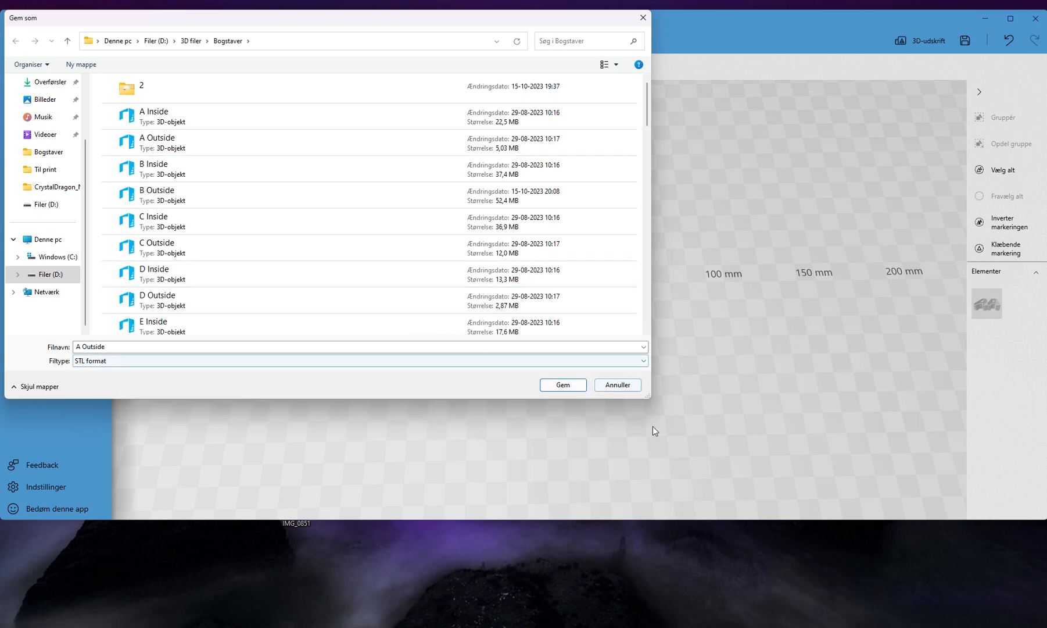
click(617, 384)
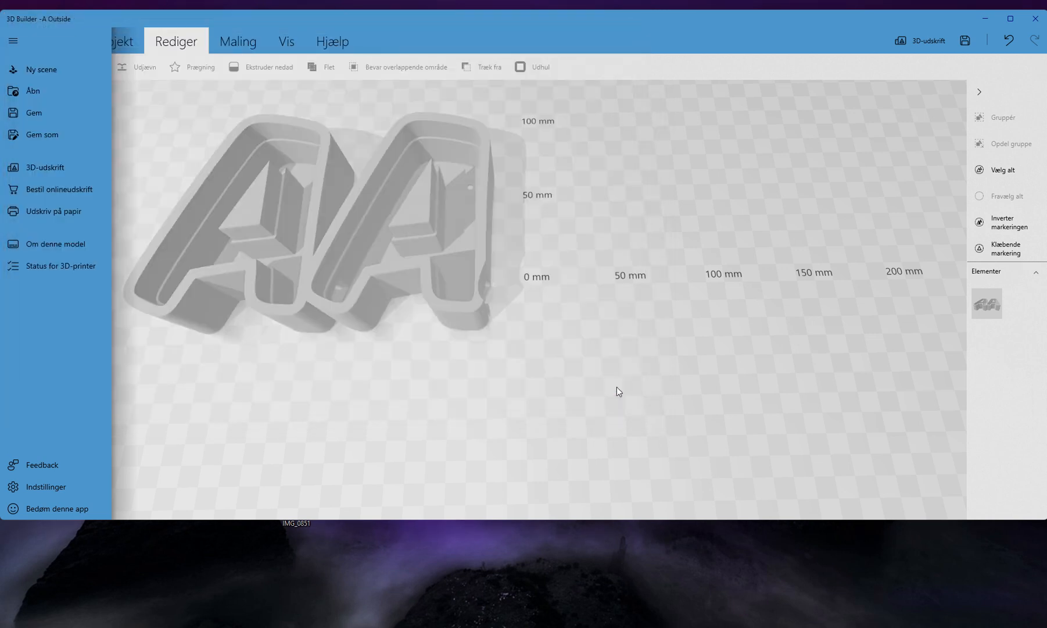
click(634, 240)
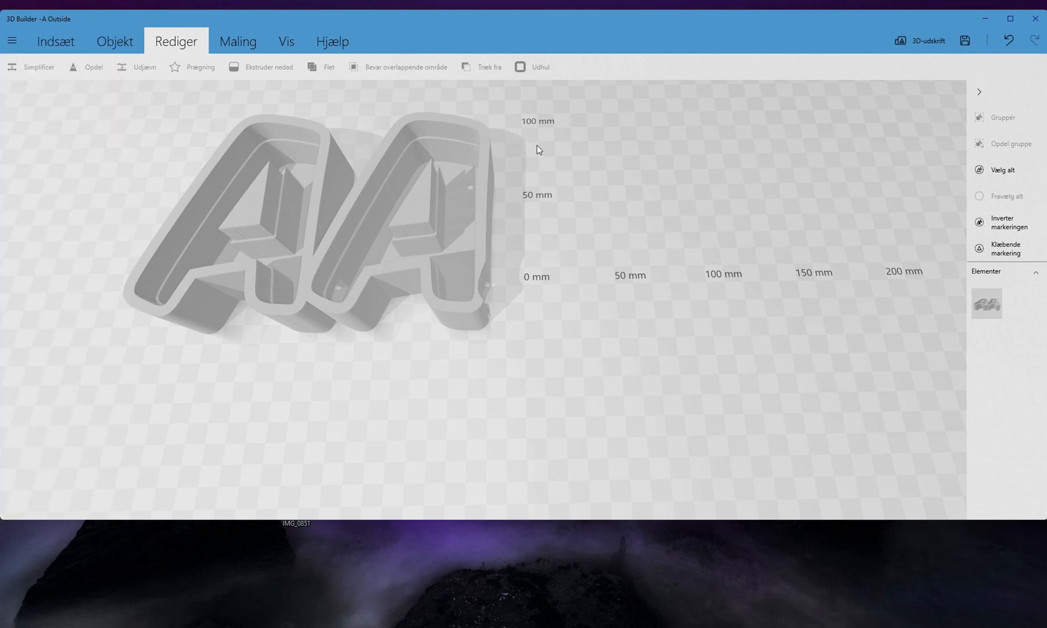
Step: Undo the deletion of the right letter pair and delete the left letter pair instead
key(ctrl+v)
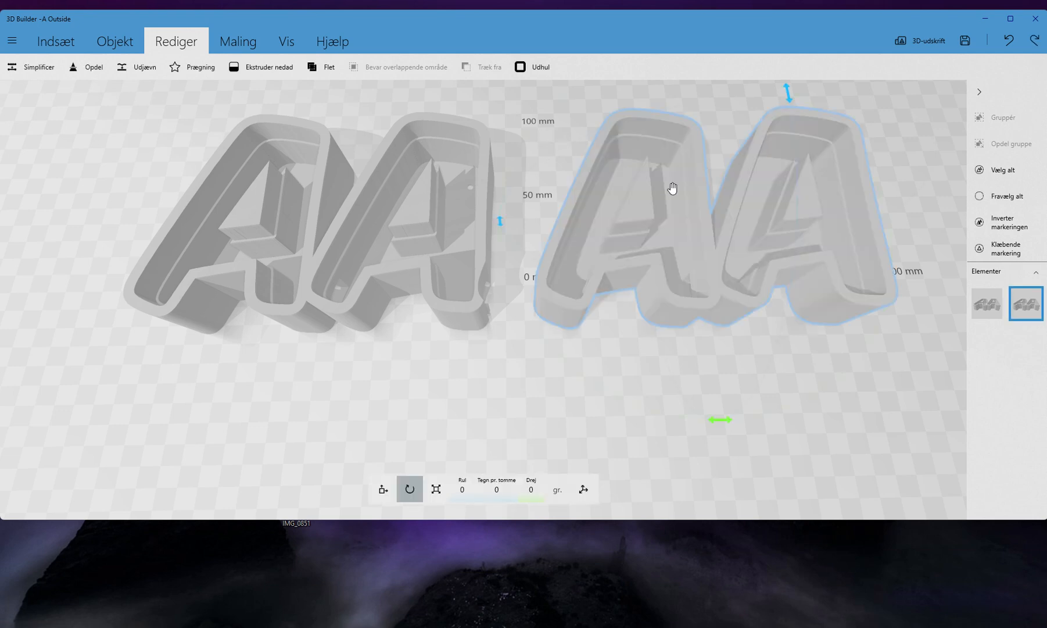
click(378, 228)
key(Delete)
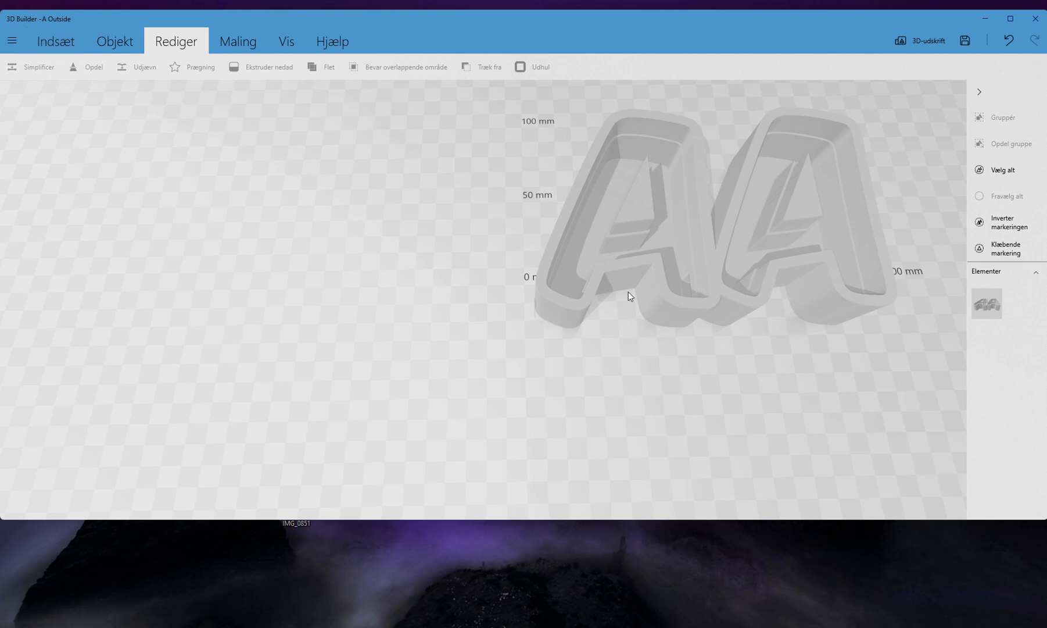
right_drag(755, 254, 765, 325)
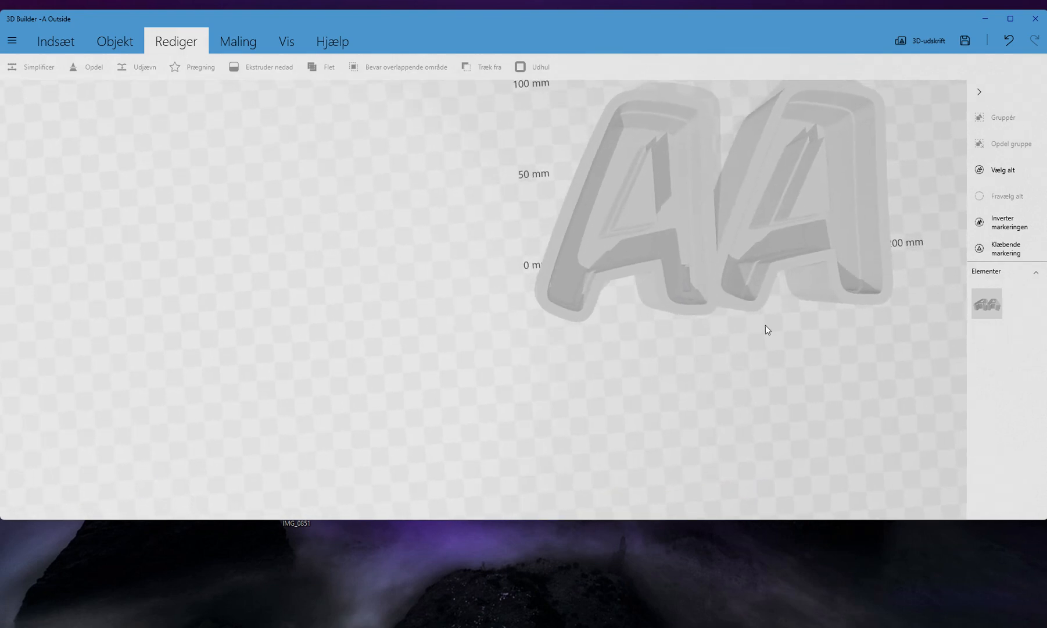